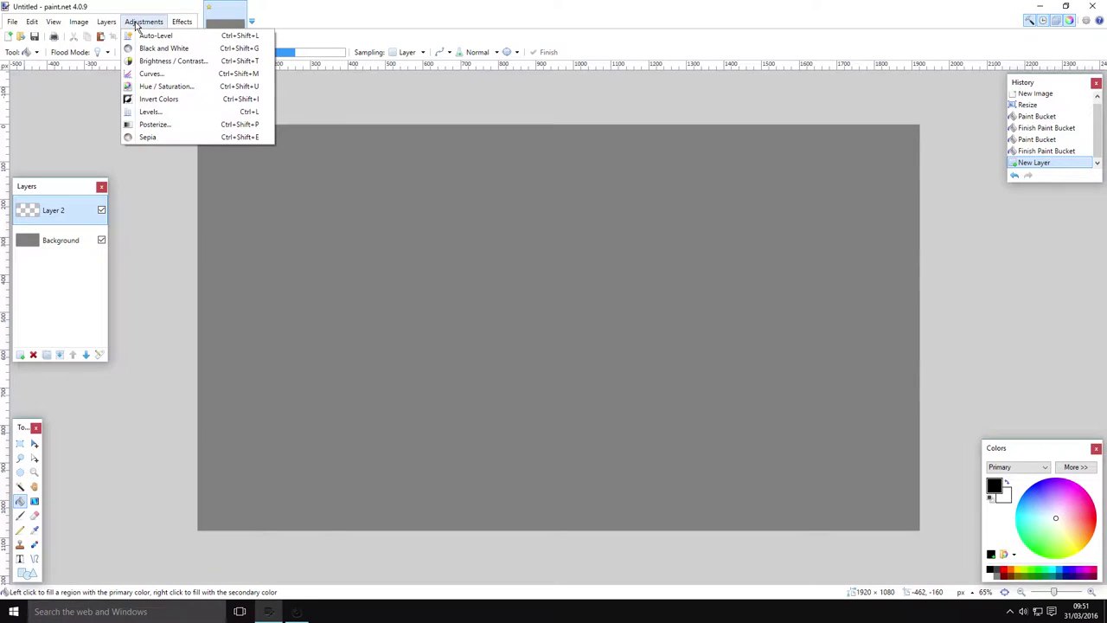
# Render Clouds on Layer 2 with scale 501 and roughness 0.37.
pyautogui.moveTo(208, 101)
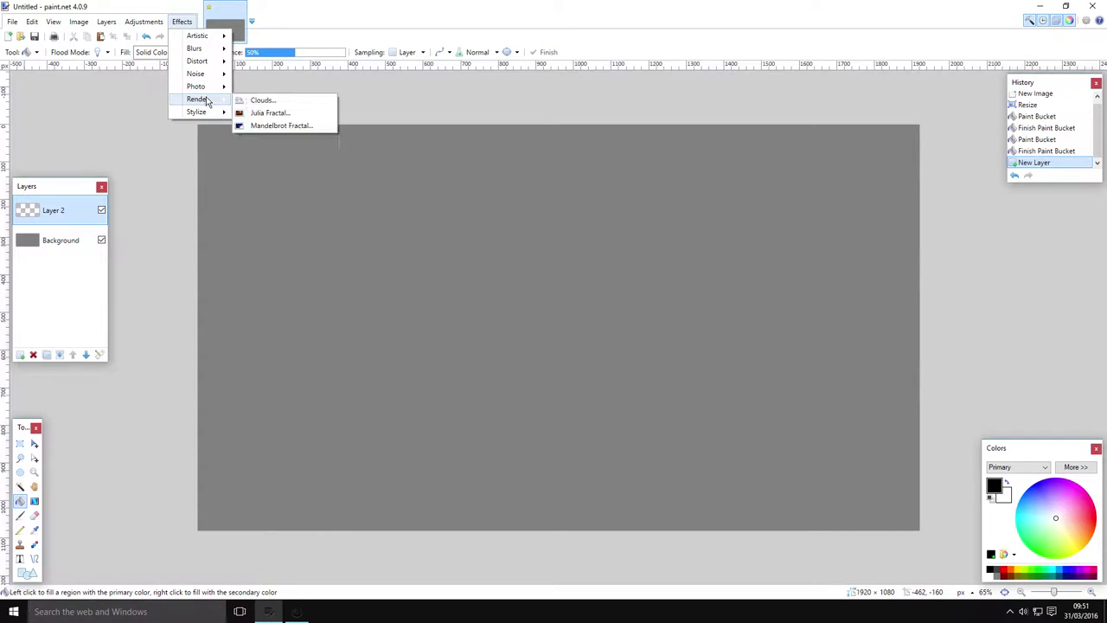
pyautogui.click(262, 101)
pyautogui.moveTo(497, 246); pyautogui.dragTo(506, 275)
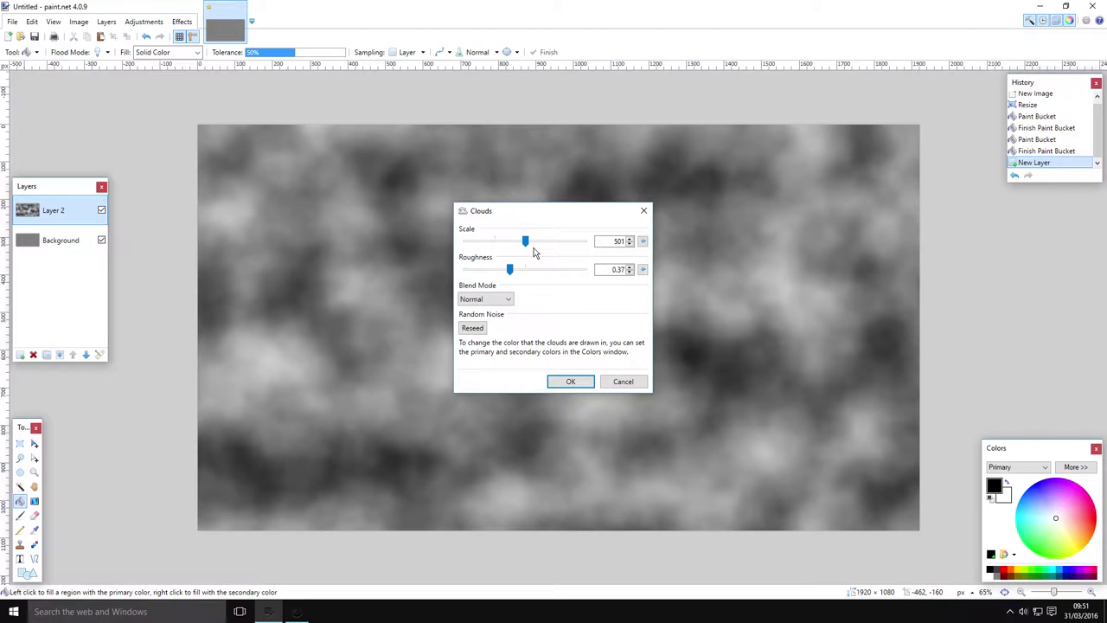
pyautogui.click(569, 382)
# Apply Brightness / Contrast with contrast 100 and brightness -20 to harden the clouds into blobs.
pyautogui.press('s')
pyautogui.click(175, 127)
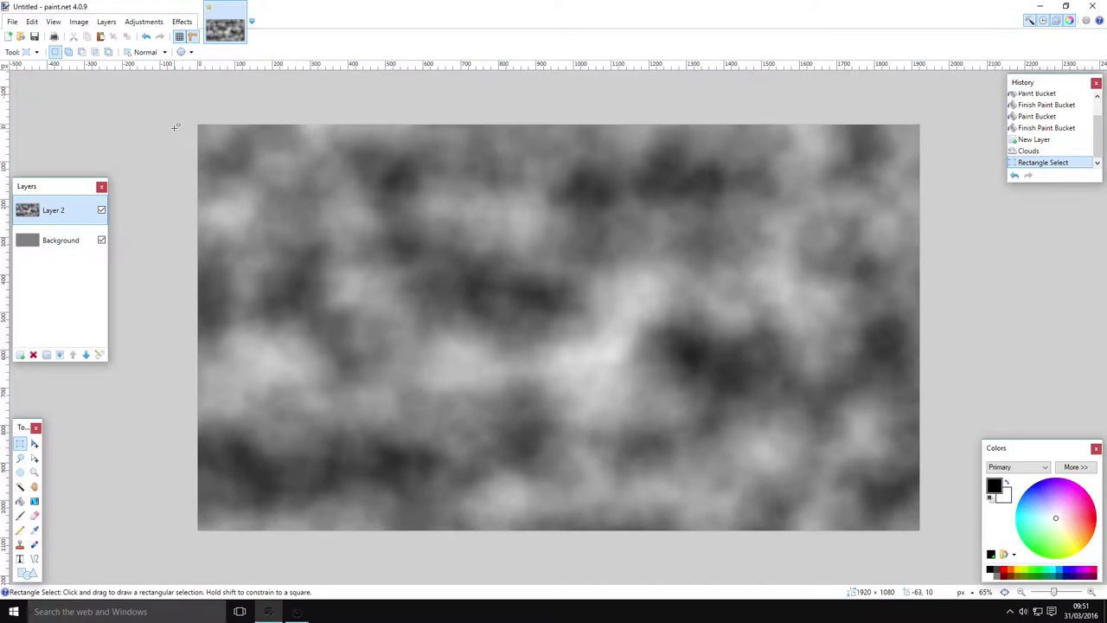
pyautogui.click(145, 23)
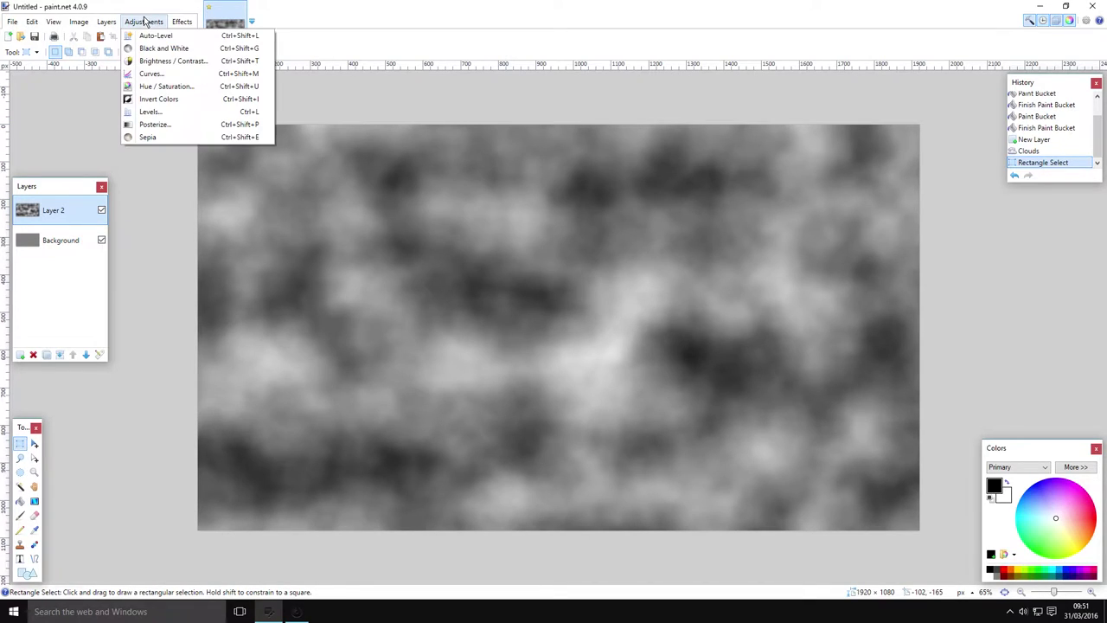
pyautogui.click(170, 65)
pyautogui.moveTo(531, 313); pyautogui.dragTo(591, 313)
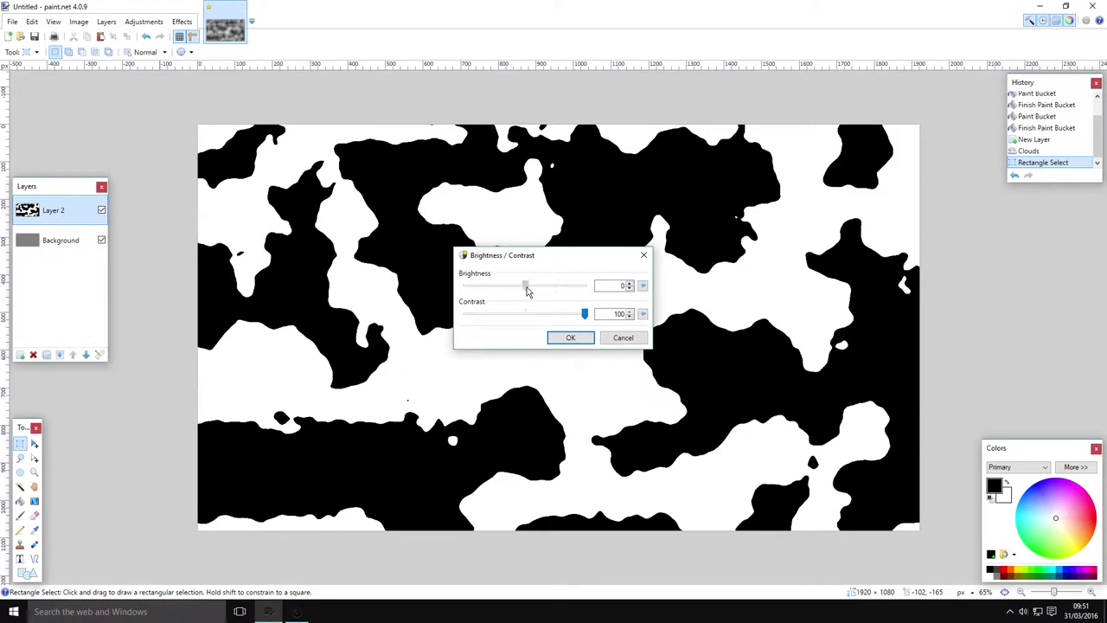
pyautogui.moveTo(528, 291); pyautogui.dragTo(515, 291)
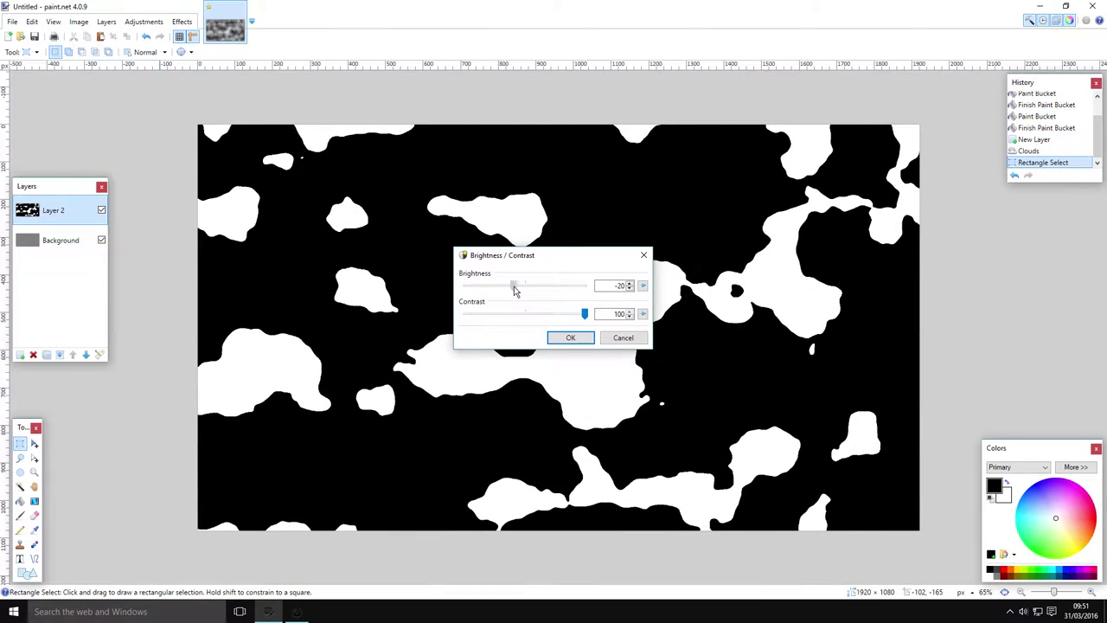
pyautogui.moveTo(617, 251); pyautogui.dragTo(523, 168)
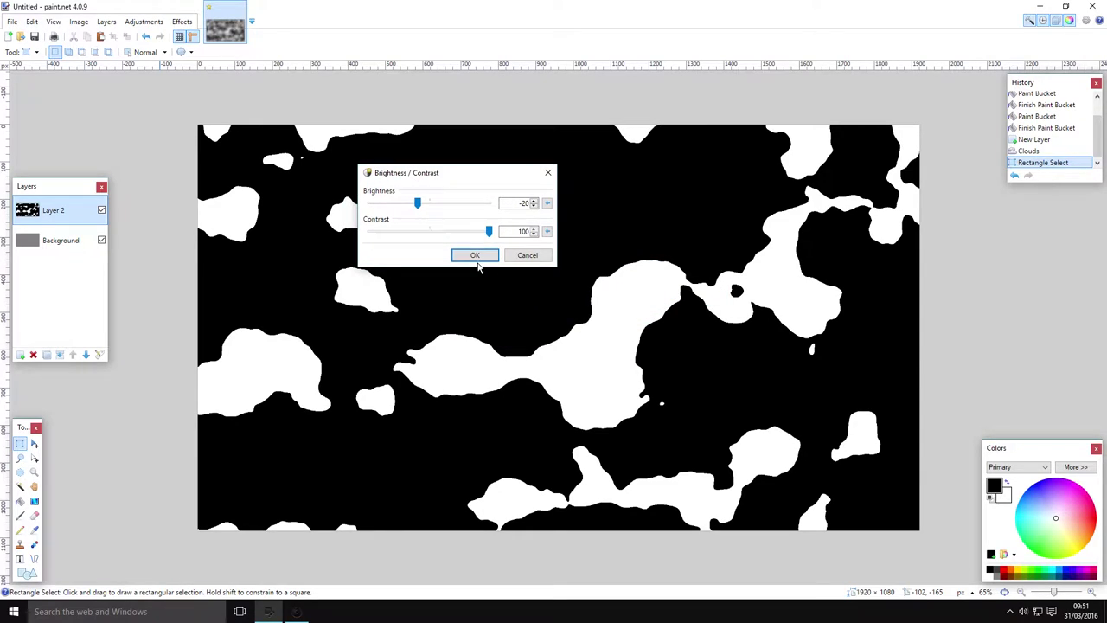
pyautogui.click(476, 259)
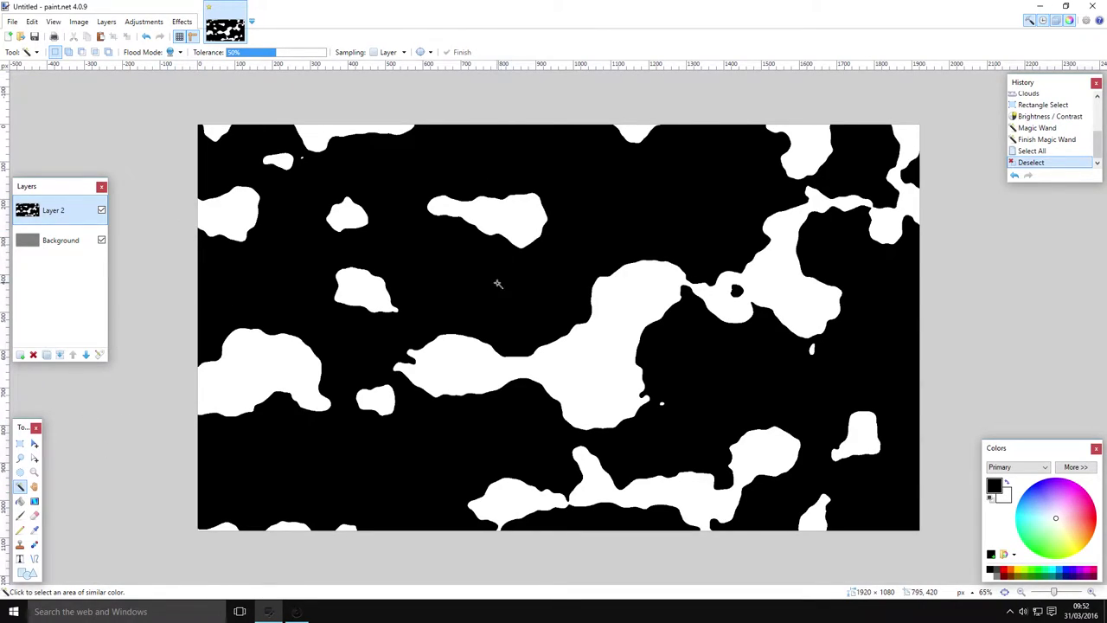
# Delete Layer 2's black areas with the Magic Wand, then select all the white blobs.
pyautogui.click(449, 270)
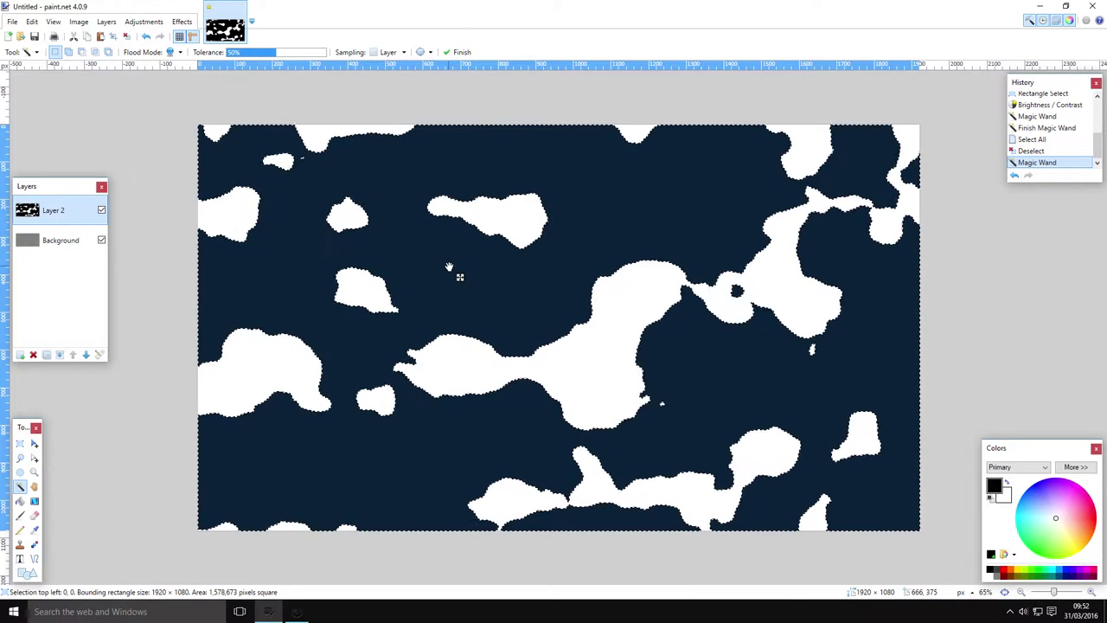
pyautogui.press('Delete')
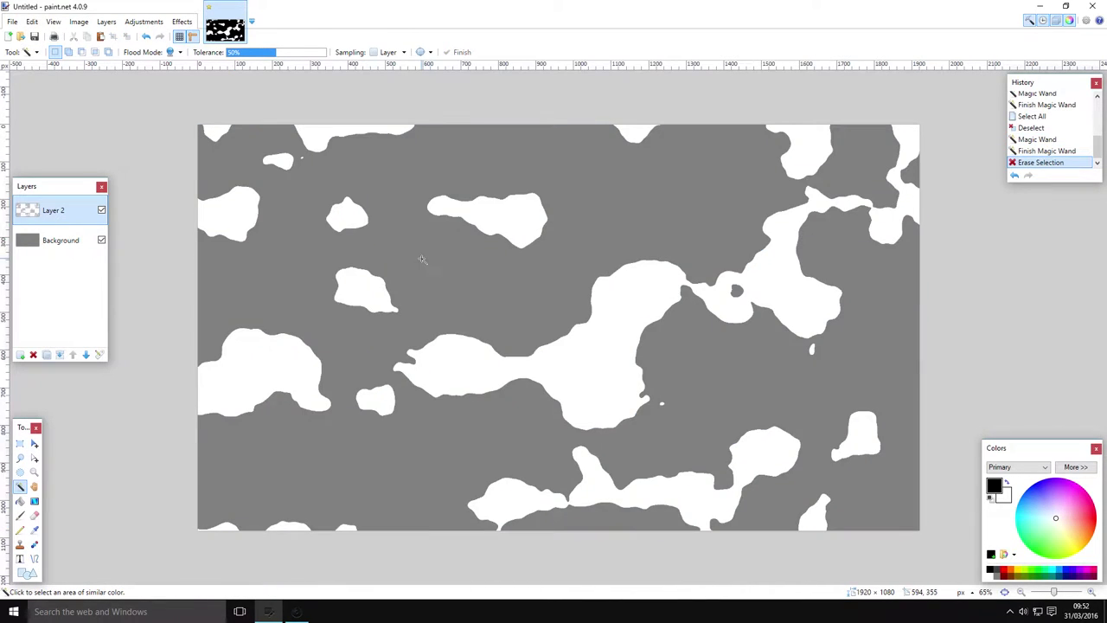
pyautogui.click(233, 389)
pyautogui.click(35, 458)
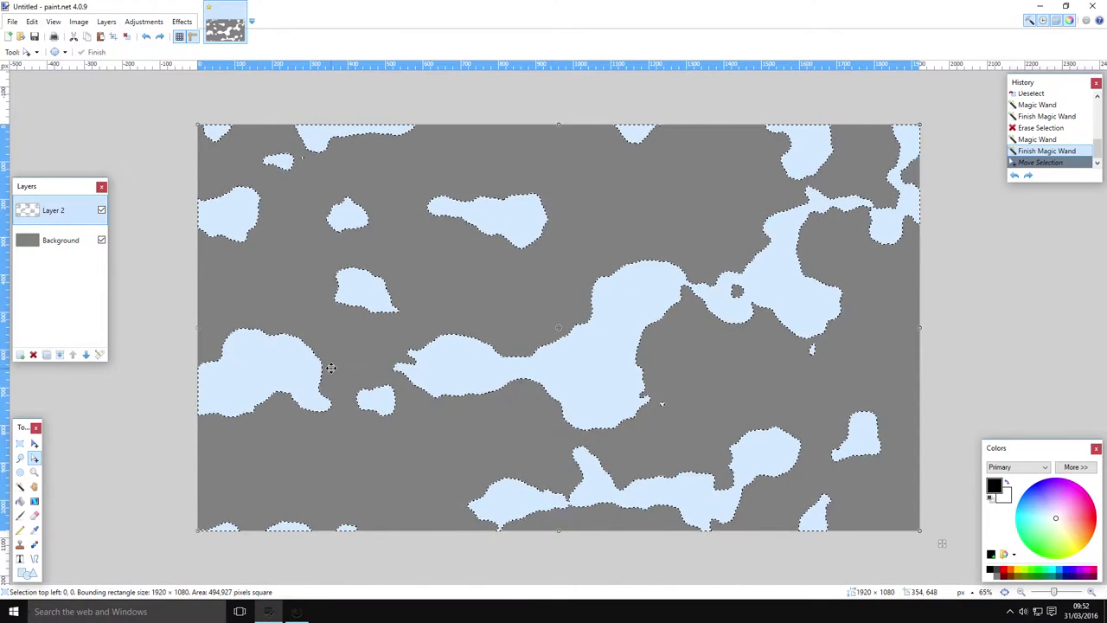
# Offset the blob selection outline about 11 px left and 8 px down.
pyautogui.scroll(5, 285, 377)
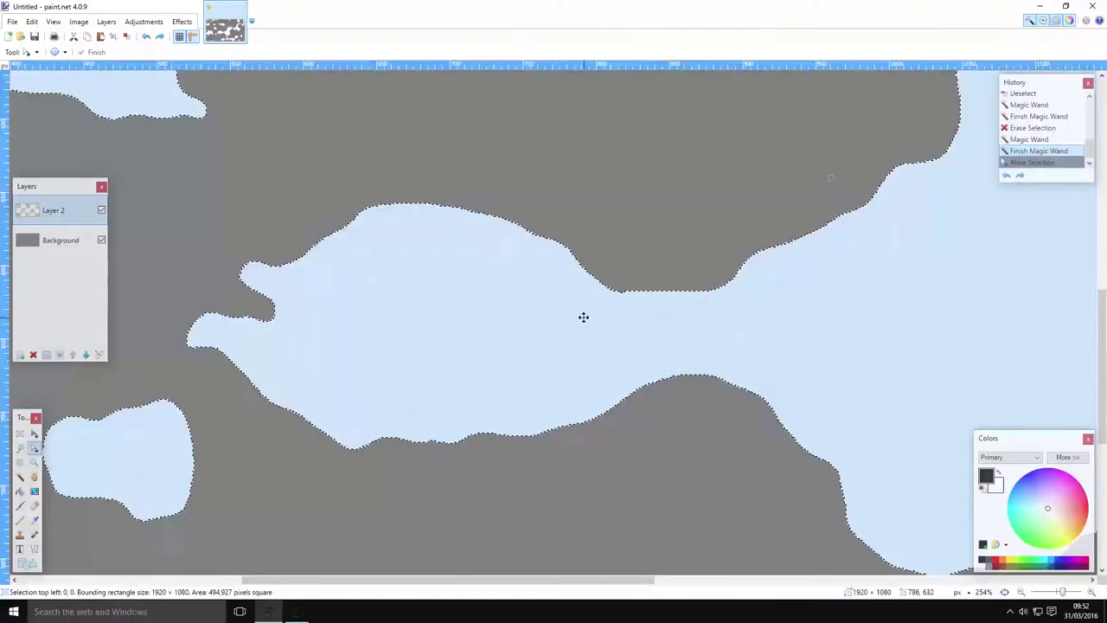
pyautogui.moveTo(631, 338); pyautogui.dragTo(613, 352)
pyautogui.scroll(3, 534, 252)
pyautogui.scroll(-6, 534, 252)
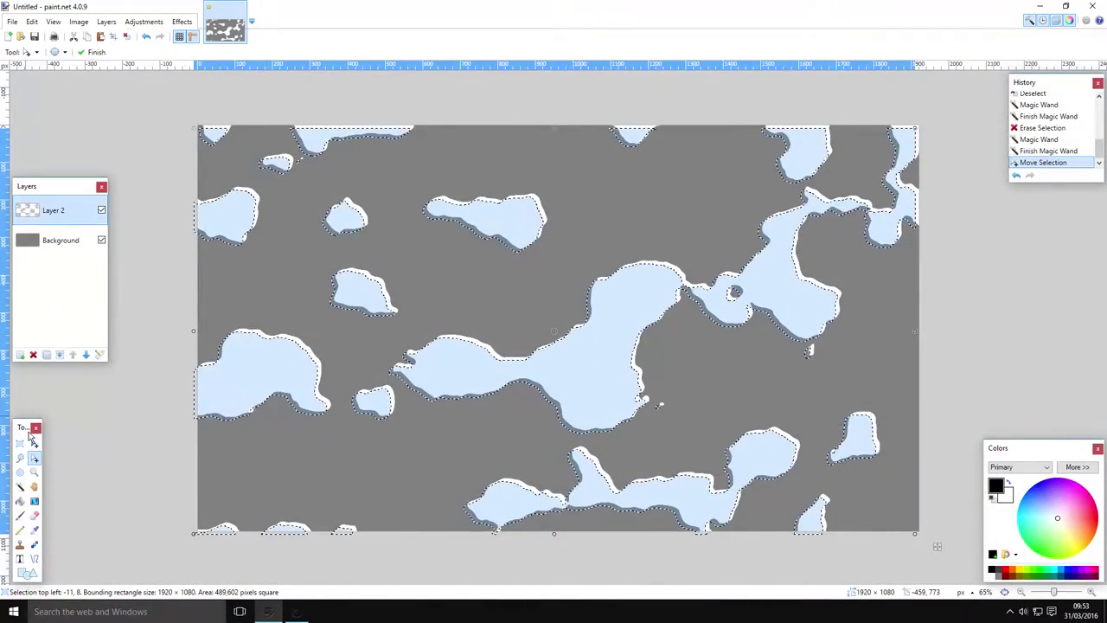
pyautogui.click(20, 443)
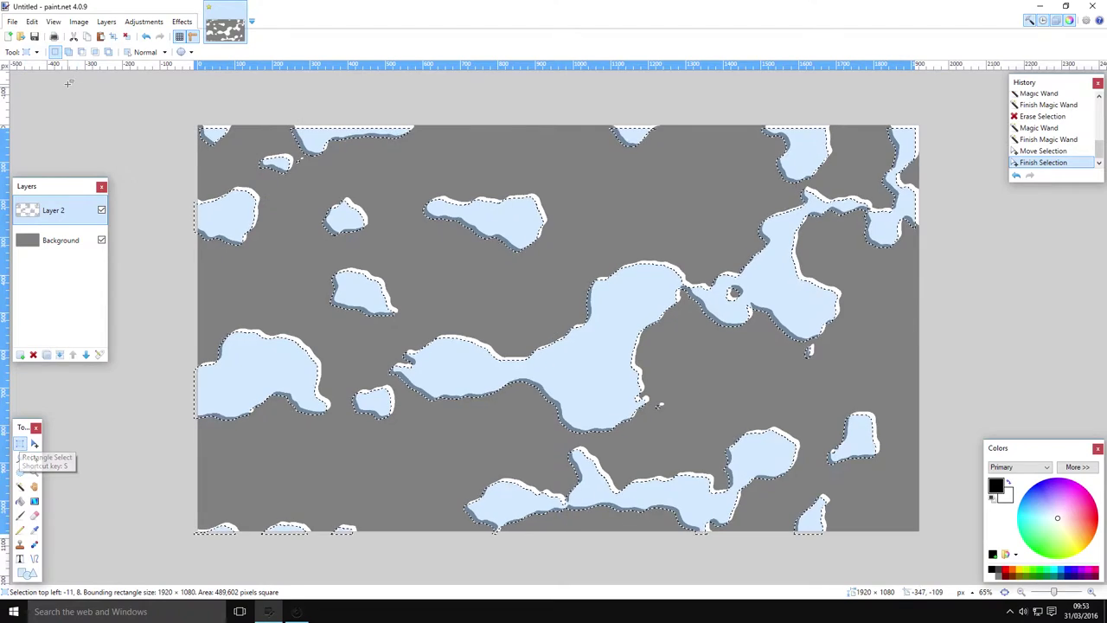
# Invert the shifted selection with an Xor whole-image rectangle, then subtract the gray background, leaving rim slivers.
pyautogui.click(109, 52)
pyautogui.moveTo(162, 90); pyautogui.dragTo(1000, 618)
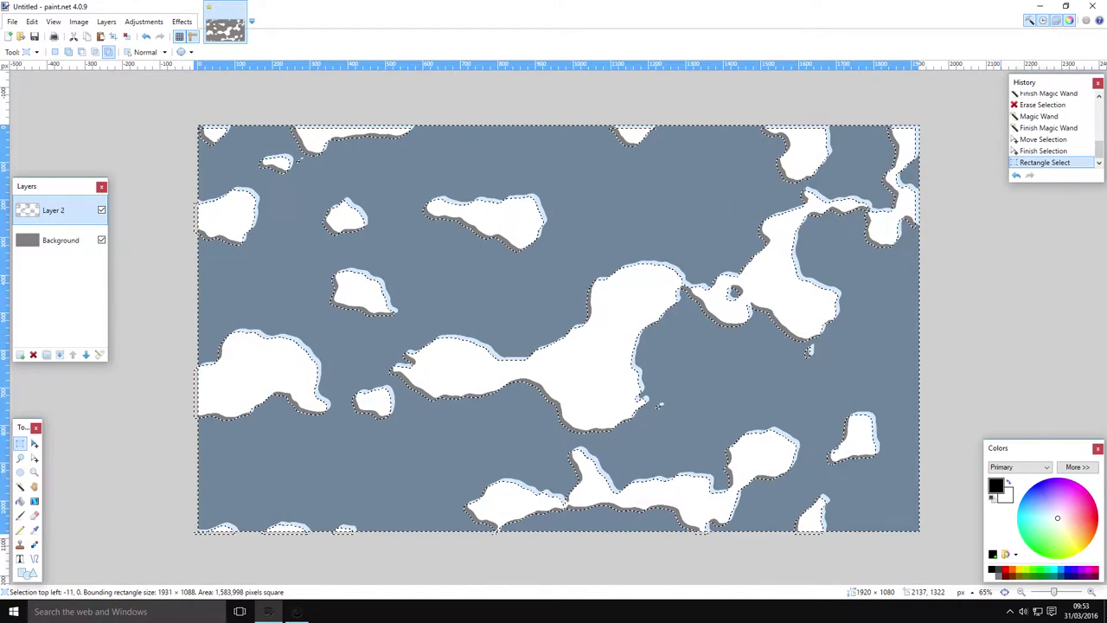
pyautogui.hotkey('ctrl', '+')
pyautogui.click(19, 478)
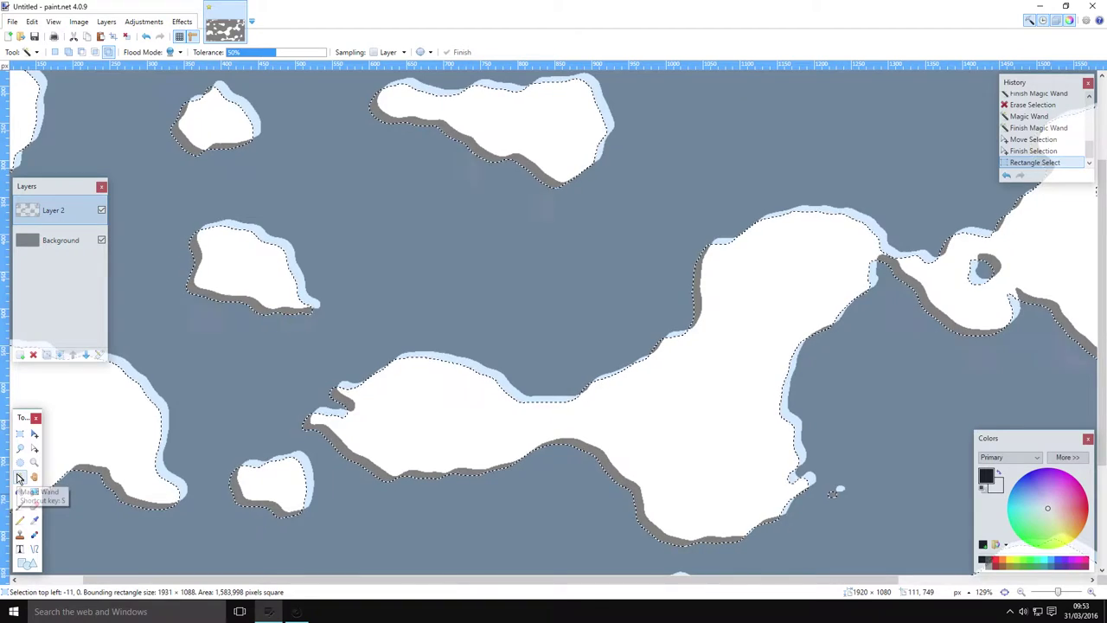
pyautogui.click(81, 52)
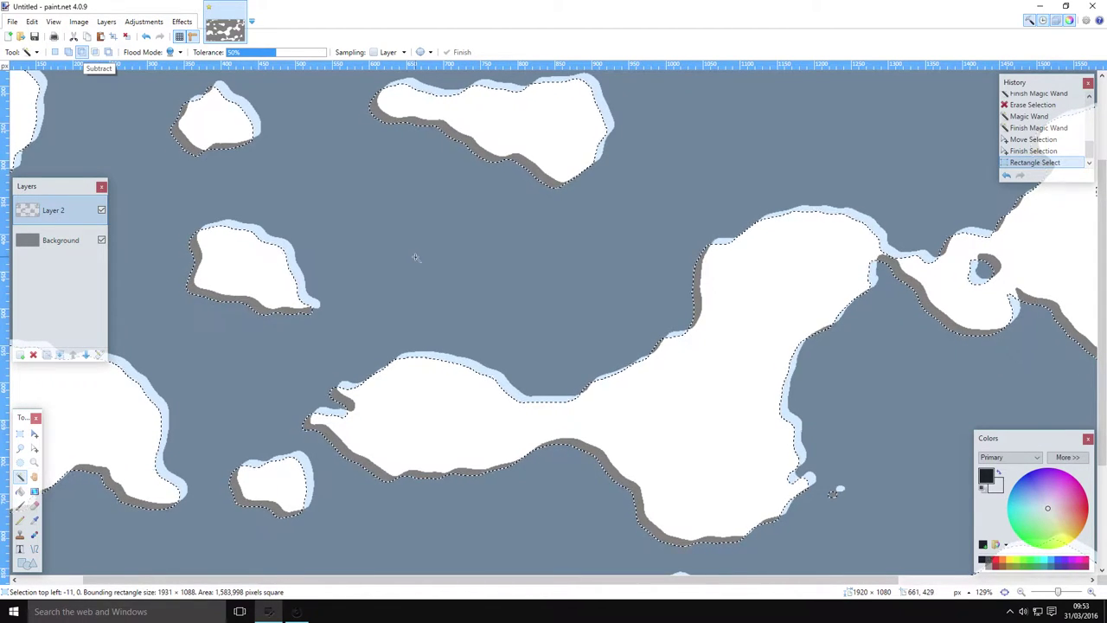
pyautogui.click(379, 167)
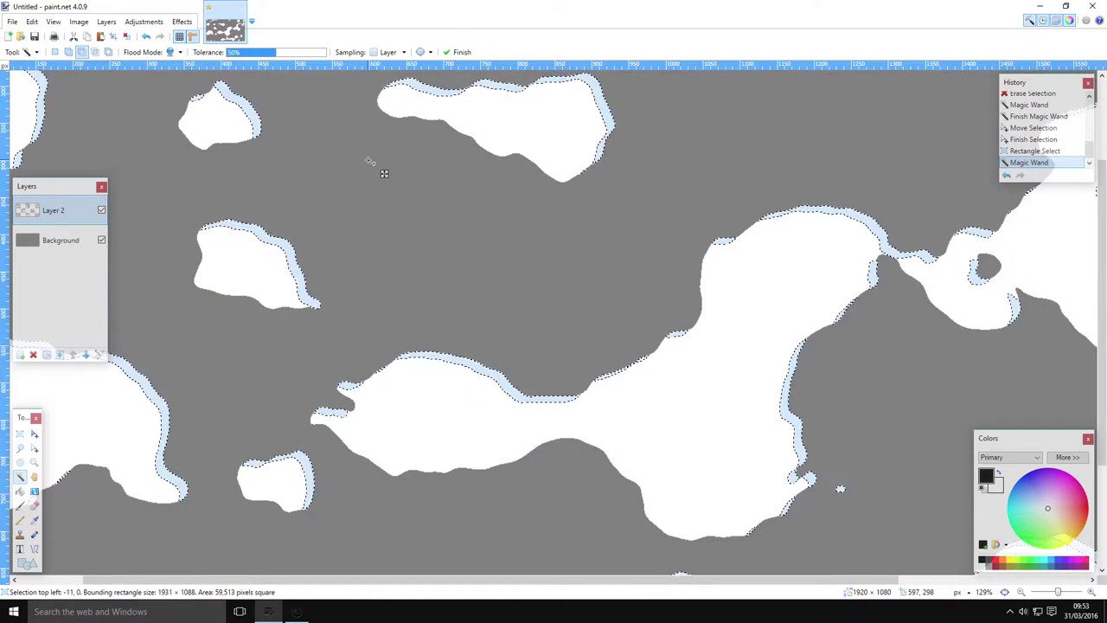
pyautogui.scroll(4, 210, 255)
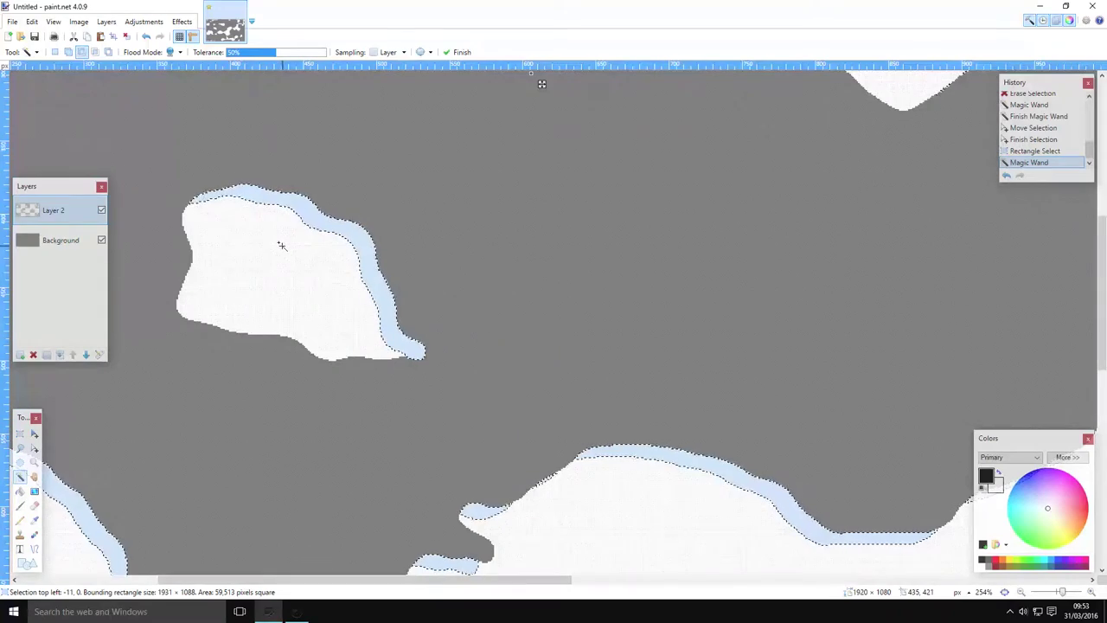
pyautogui.scroll(4, 290, 212)
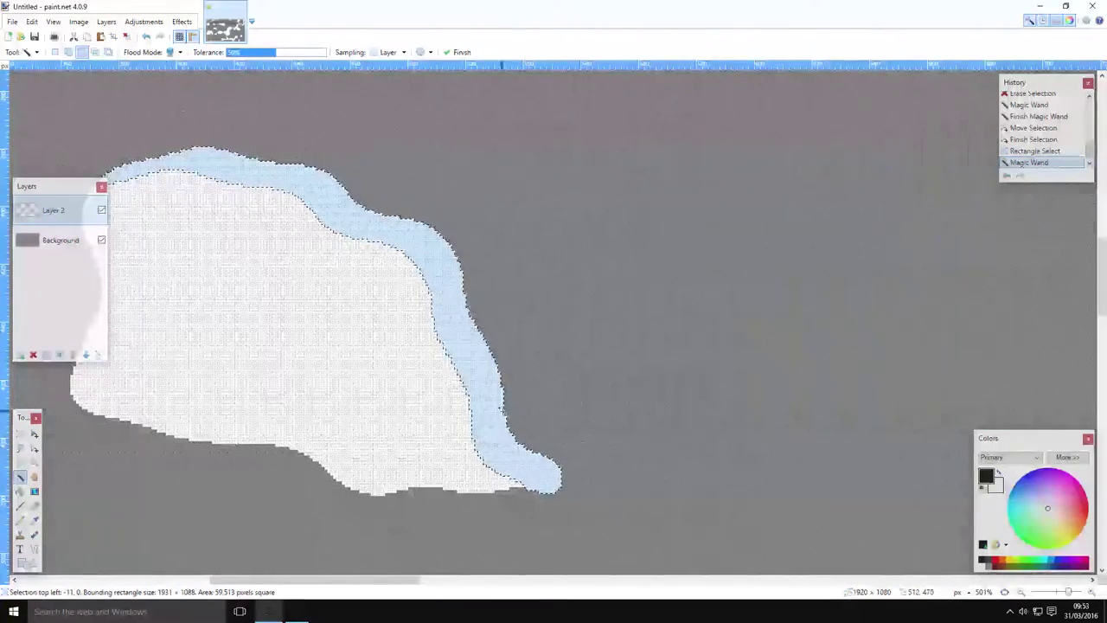
pyautogui.scroll(-8, 499, 406)
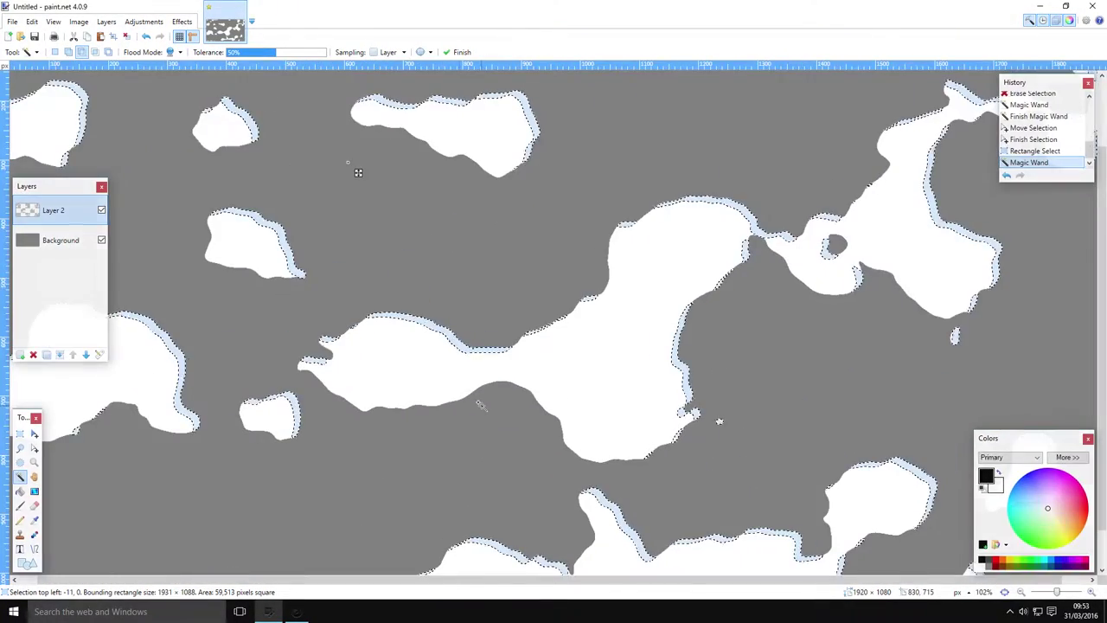
pyautogui.scroll(2, 267, 321)
# Fill the rim slivers with white on a new Layer 3, hiding Layer 2 to check them.
pyautogui.click(20, 491)
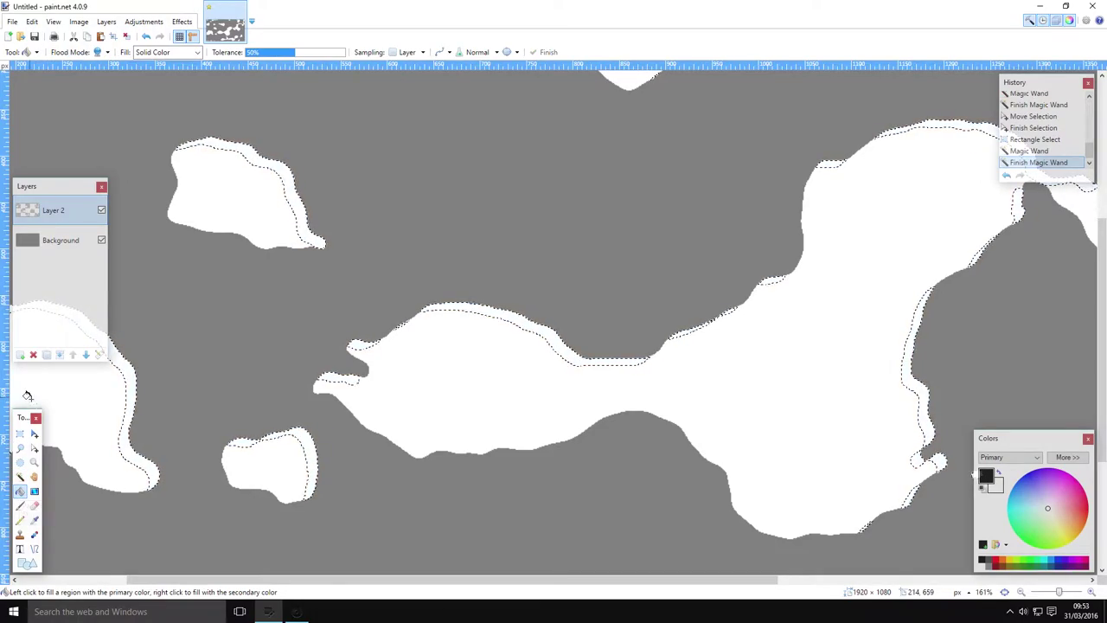
pyautogui.click(20, 355)
pyautogui.scroll(4, 461, 313)
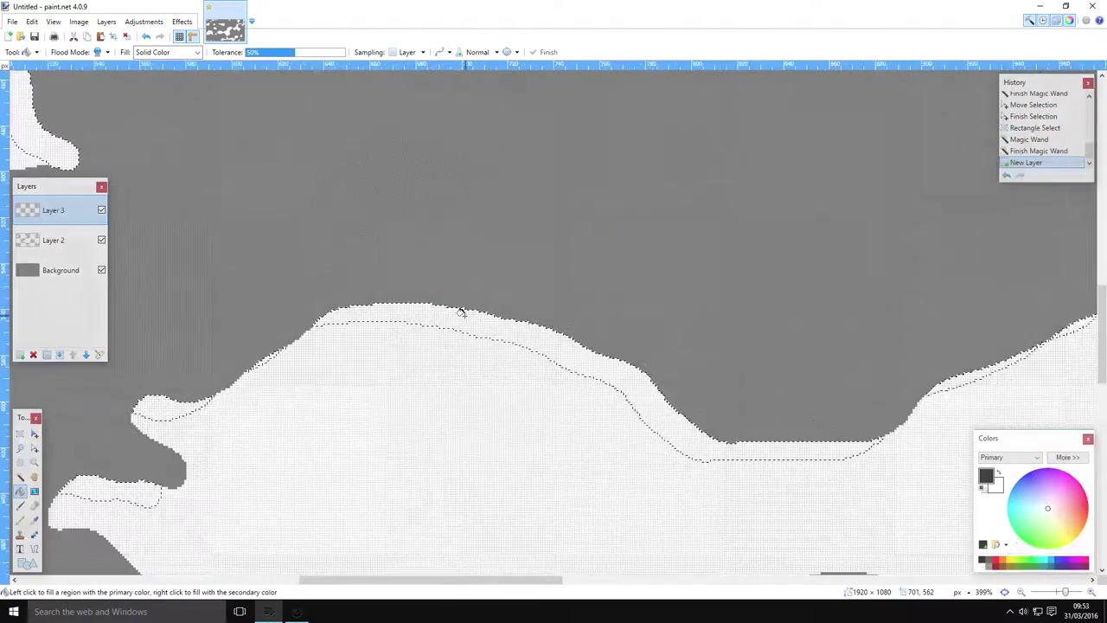
pyautogui.scroll(3, 461, 313)
pyautogui.click(456, 329)
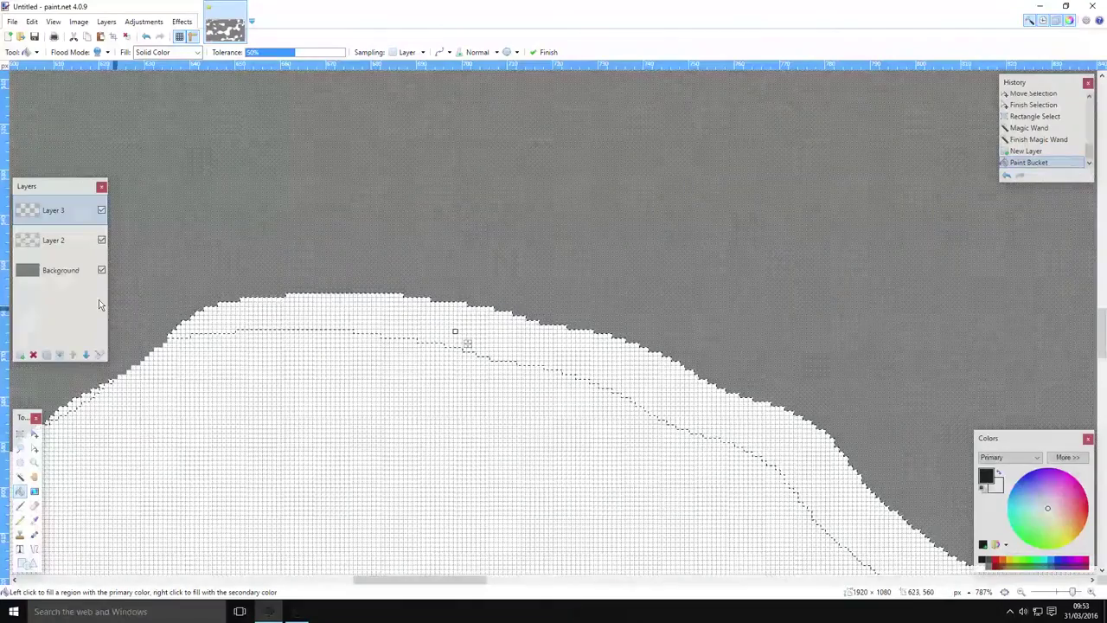
pyautogui.click(102, 239)
pyautogui.scroll(-7, 332, 282)
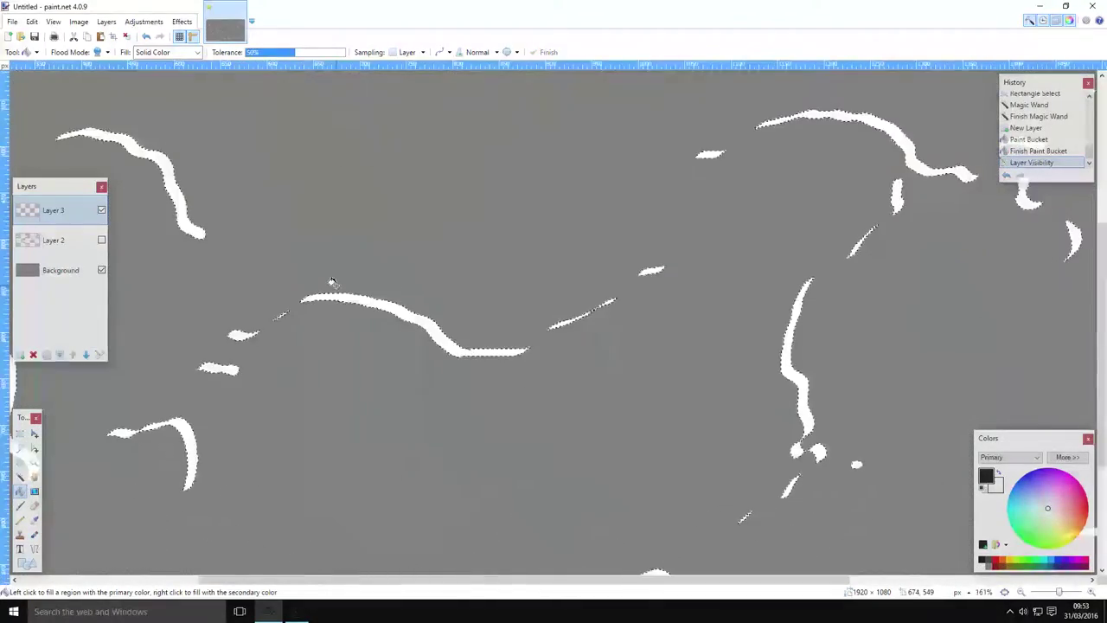
pyautogui.scroll(-8, 332, 282)
pyautogui.scroll(4, 332, 282)
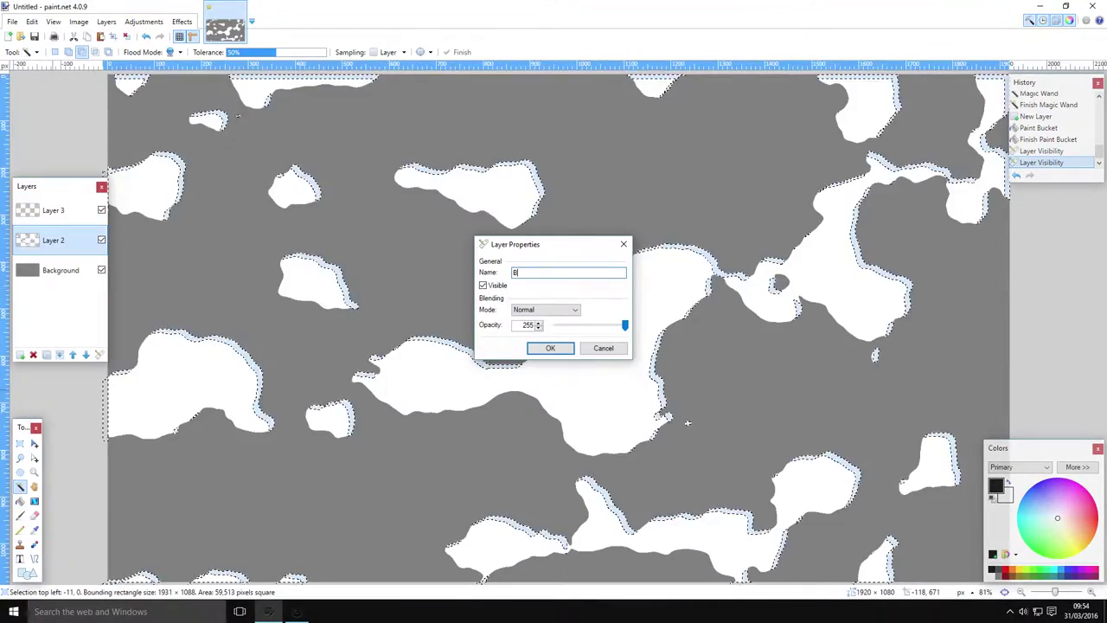
# Rename Layer 2 to 'Bubble base'.
pyautogui.write('v')
pyautogui.write('bble base')
pyautogui.press('Return')
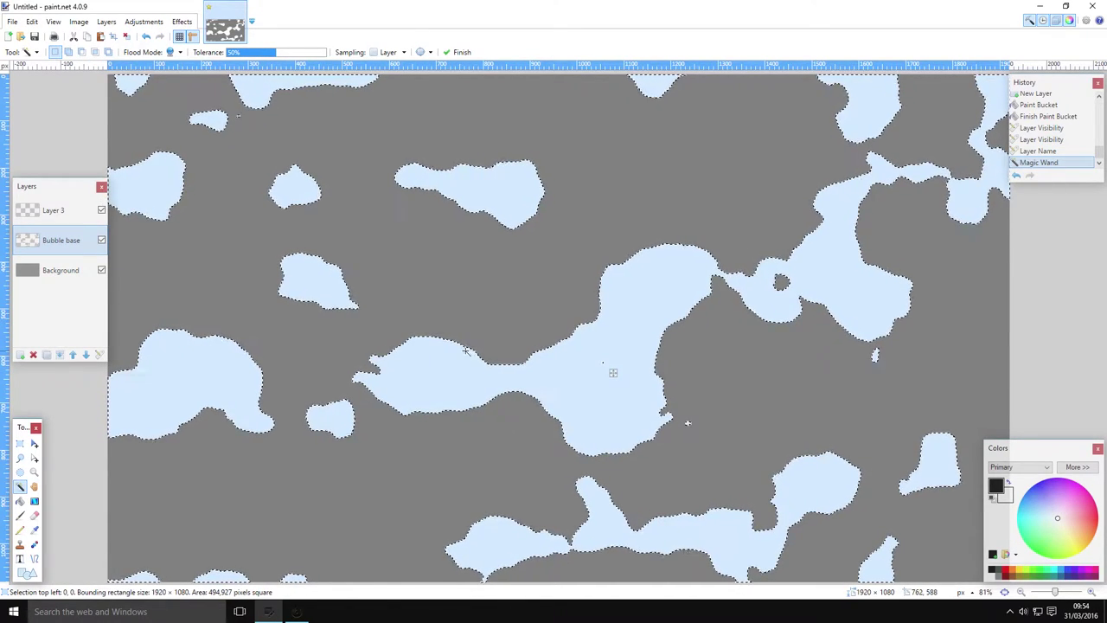
# With Bubble base hidden, blur Layer 3's rim slivers with Gaussian Blur radius 37, then deselect.
pyautogui.click(75, 213)
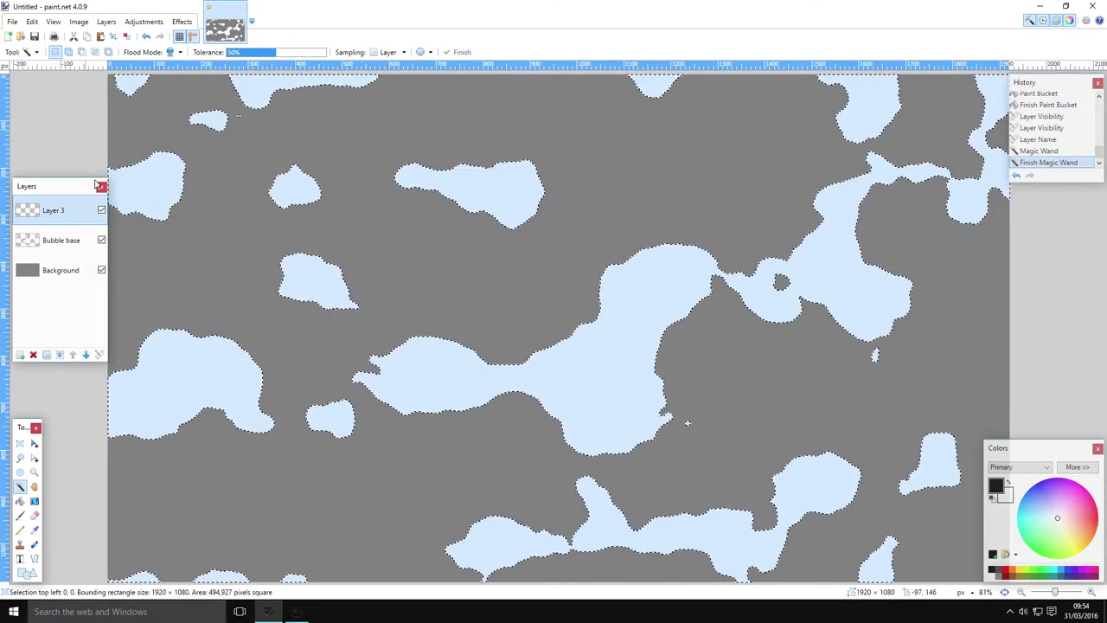
pyautogui.click(101, 239)
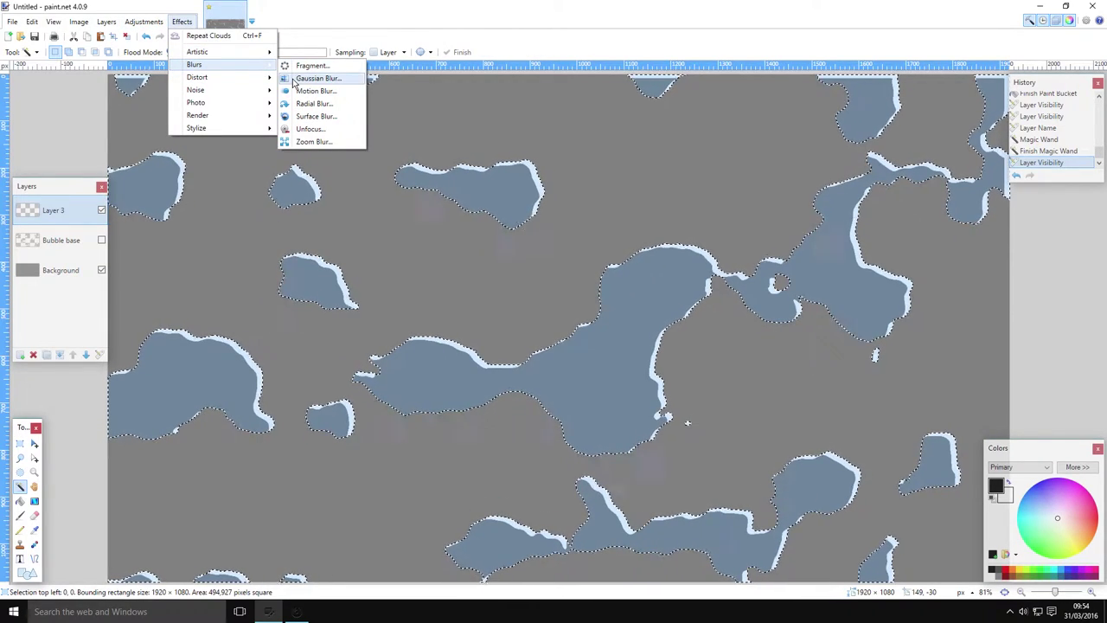
pyautogui.click(294, 79)
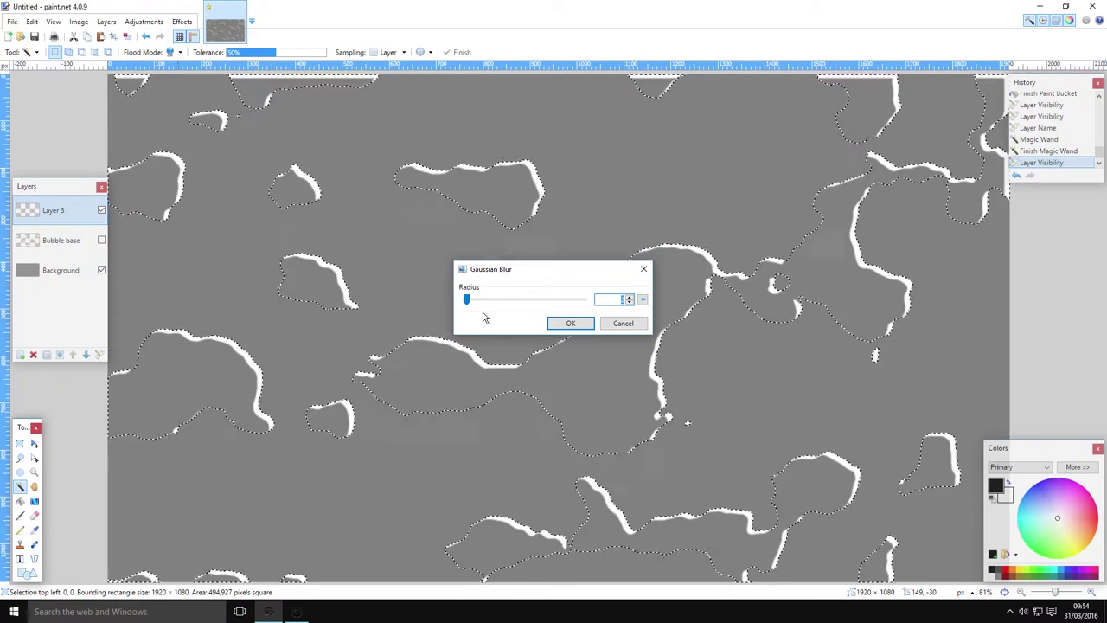
pyautogui.moveTo(472, 305); pyautogui.dragTo(485, 309)
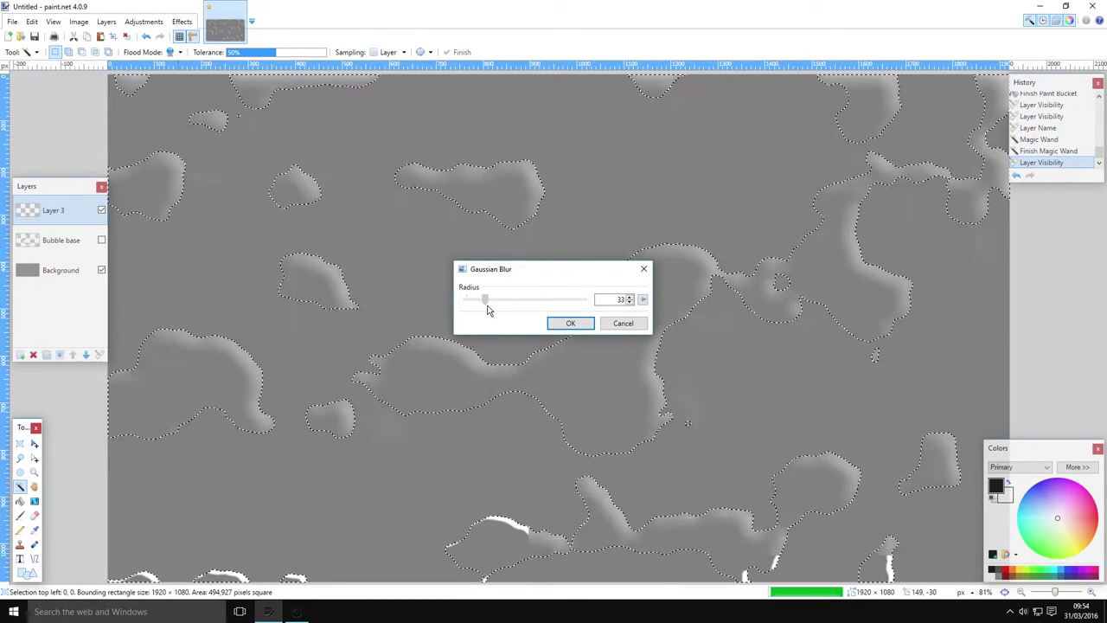
pyautogui.moveTo(490, 312); pyautogui.dragTo(490, 309)
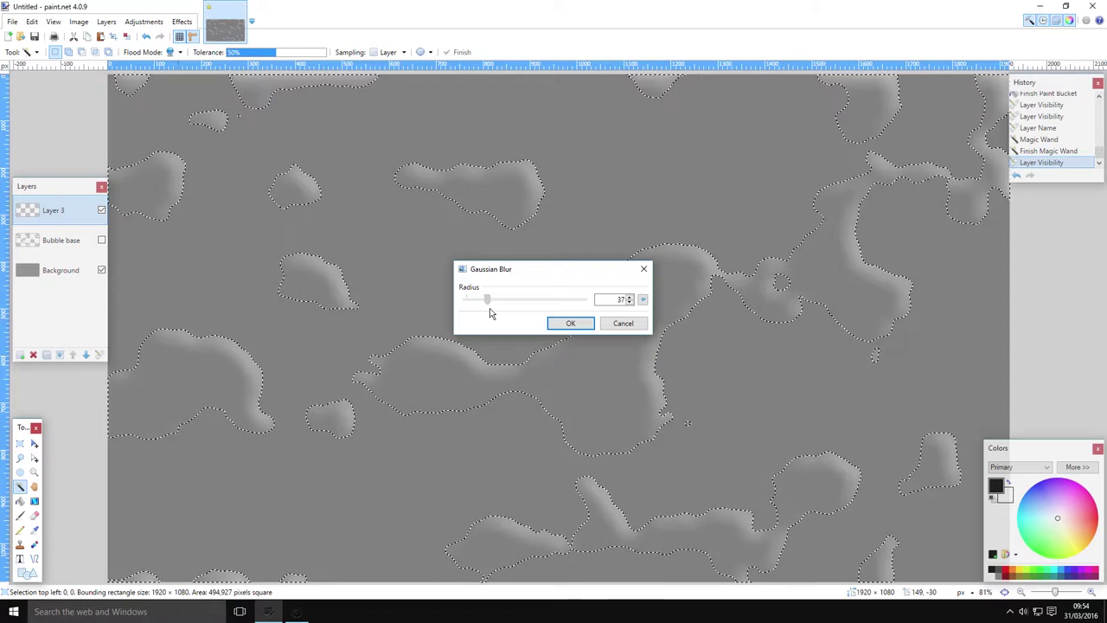
pyautogui.click(571, 324)
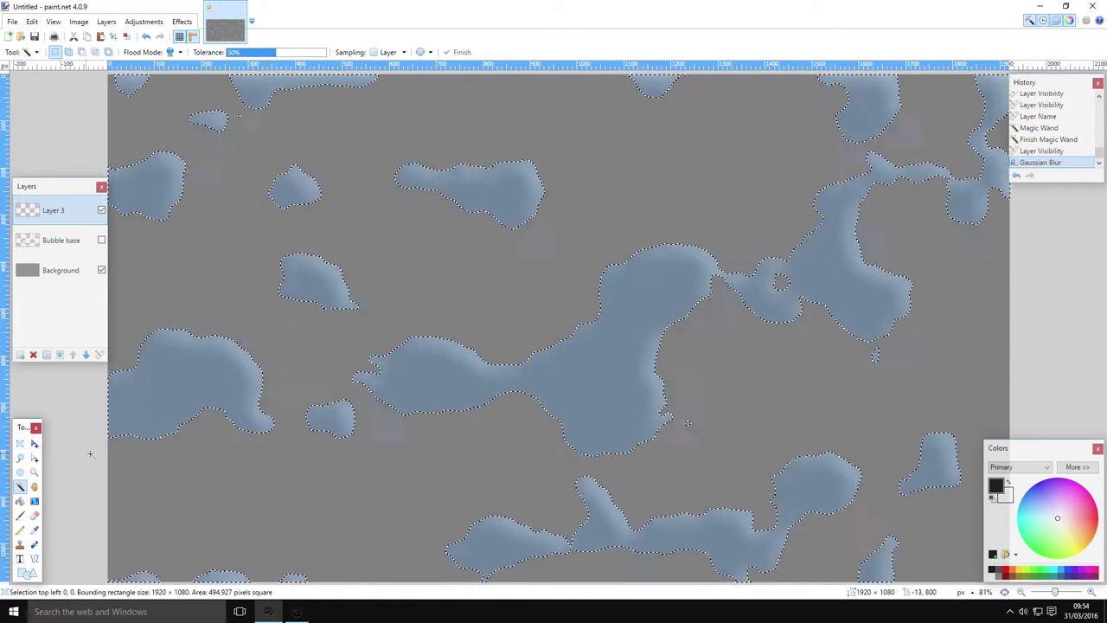
pyautogui.click(20, 446)
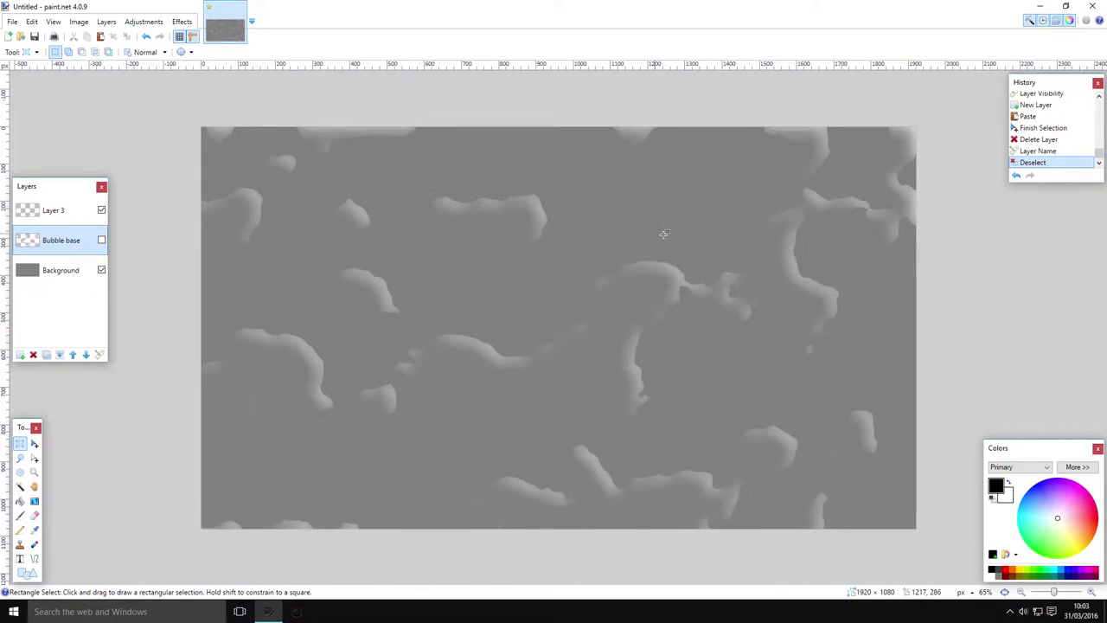
# Rename Layer 3 to 'Highlight'.
pyautogui.doubleClick(56, 214)
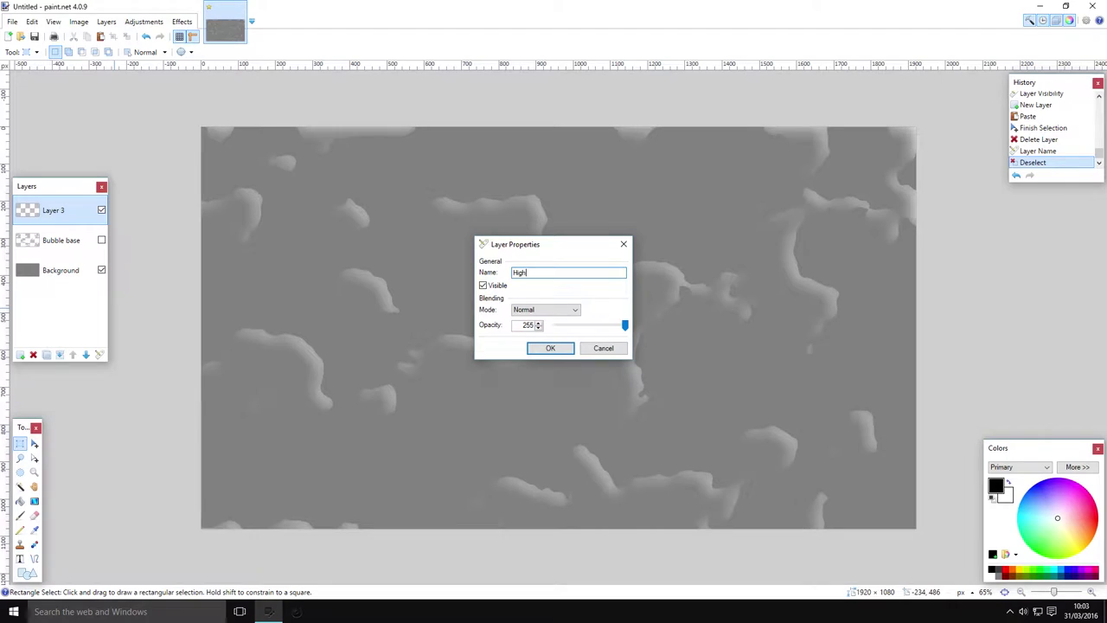
pyautogui.write('Highlight')
pyautogui.press('Return')
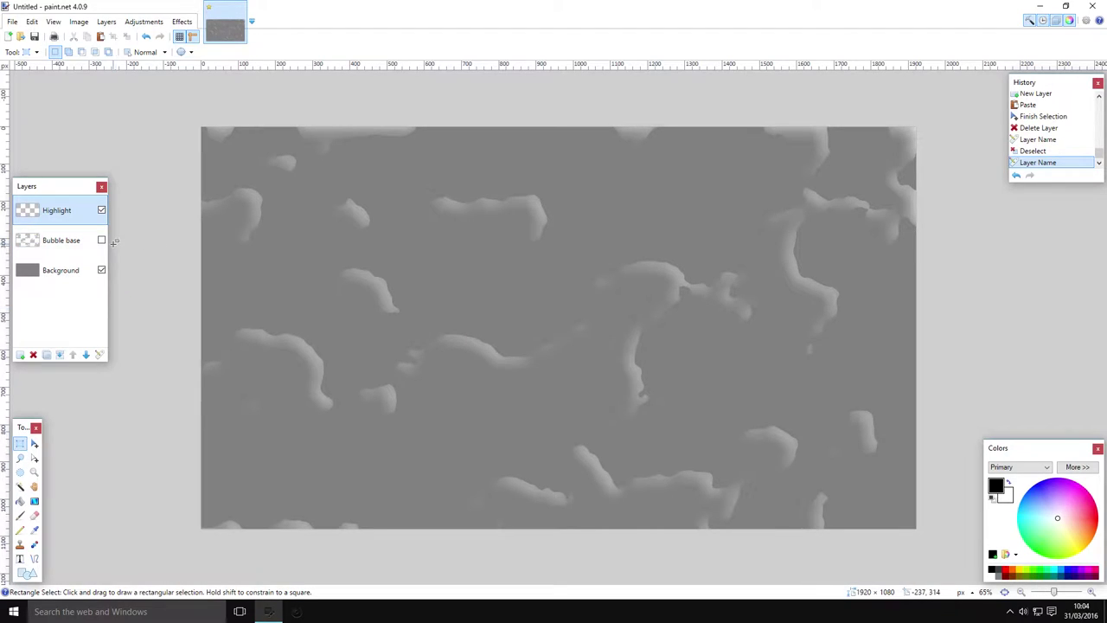
# Show the Bubble base layer again and select all its white bubbles.
pyautogui.click(94, 243)
pyautogui.click(101, 241)
pyautogui.click(19, 489)
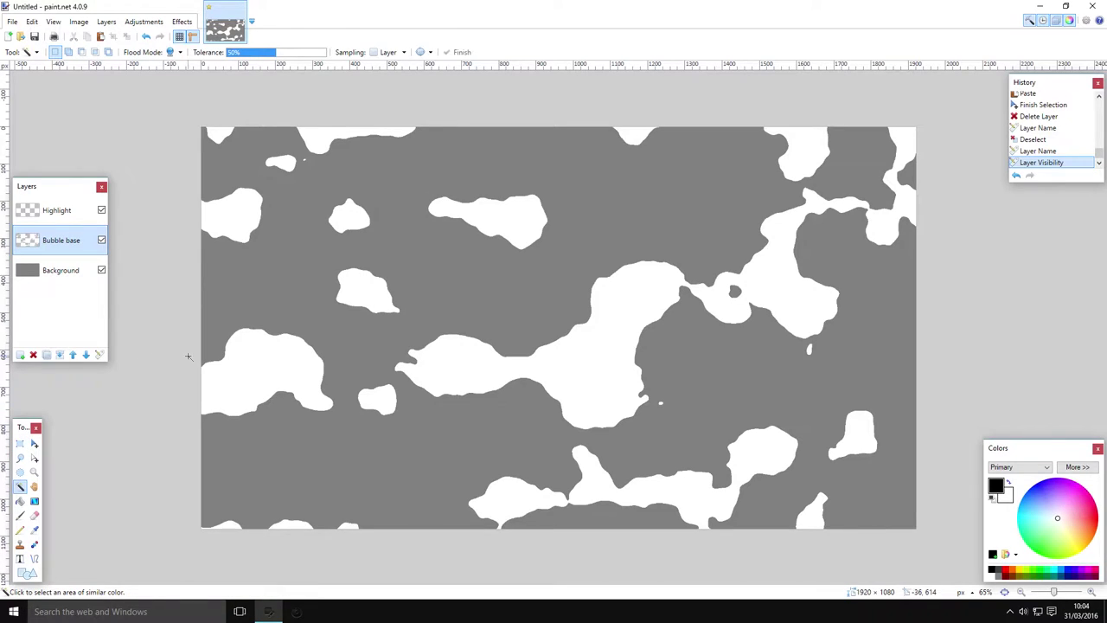
pyautogui.click(217, 362)
pyautogui.click(282, 385)
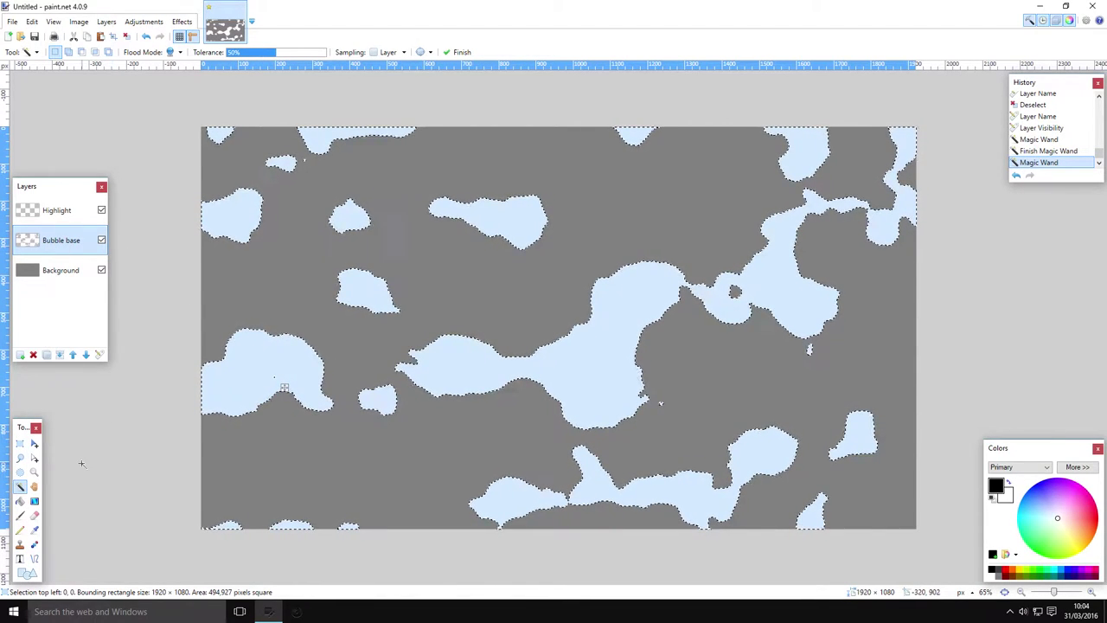
pyautogui.click(35, 457)
# Shift the bubble selection outline about 9 px left and 8 px down.
pyautogui.scroll(5, 441, 366)
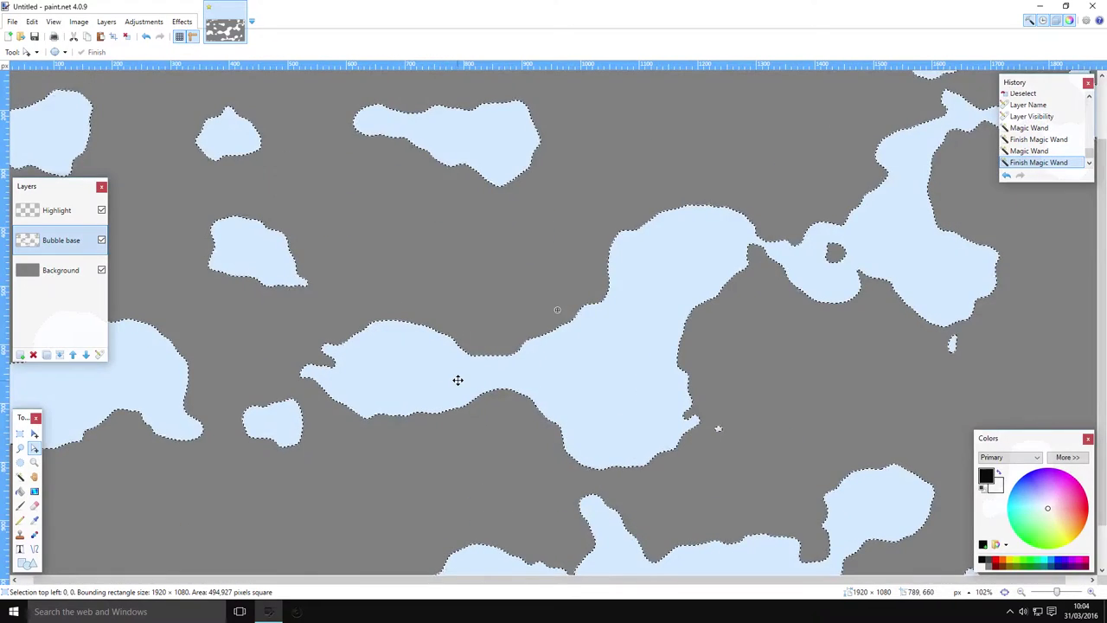
pyautogui.click(399, 381)
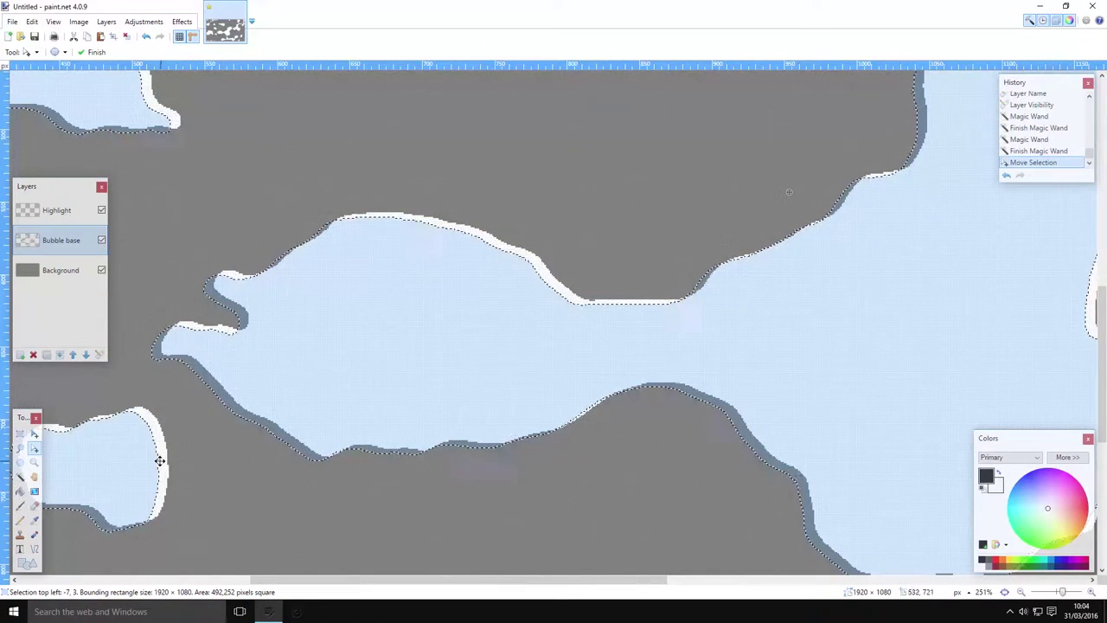
pyautogui.click(363, 384)
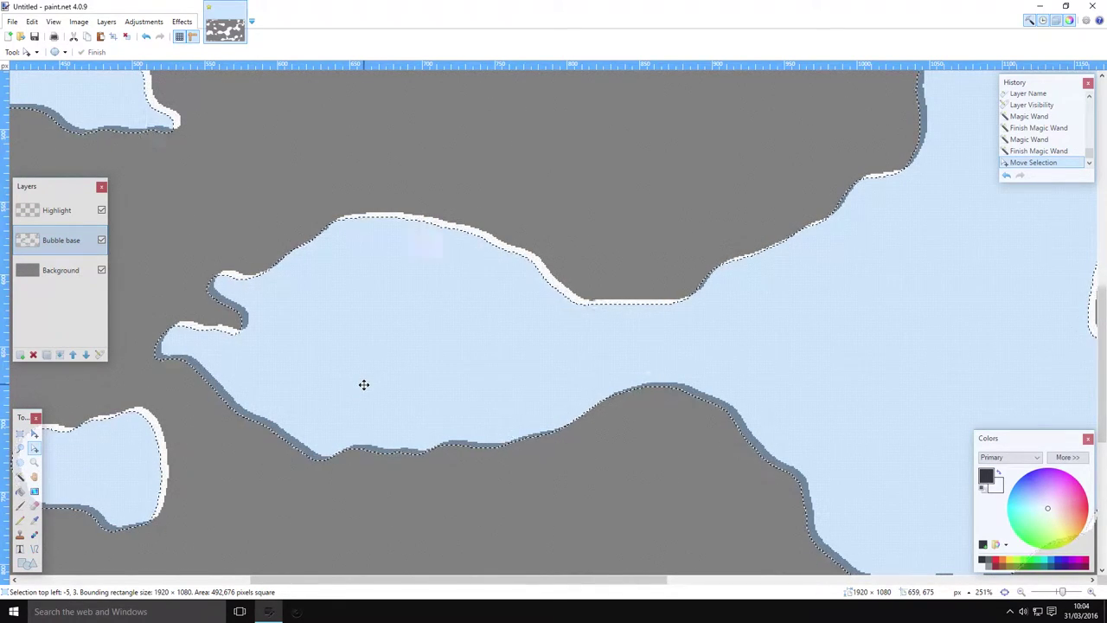
pyautogui.moveTo(363, 384); pyautogui.dragTo(356, 393)
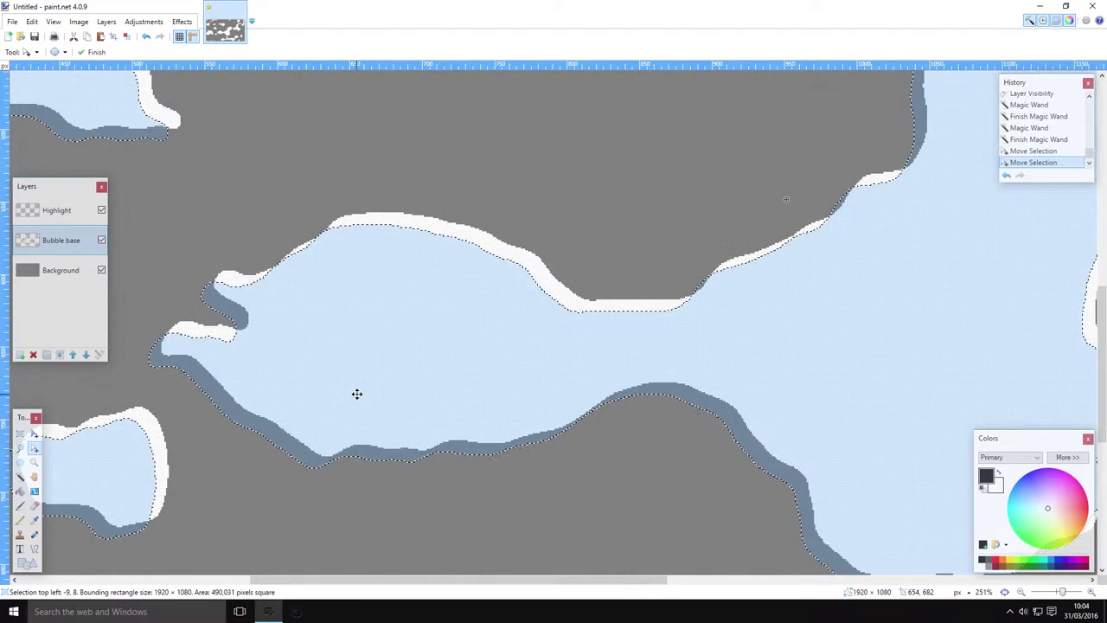
pyautogui.scroll(-5, 418, 392)
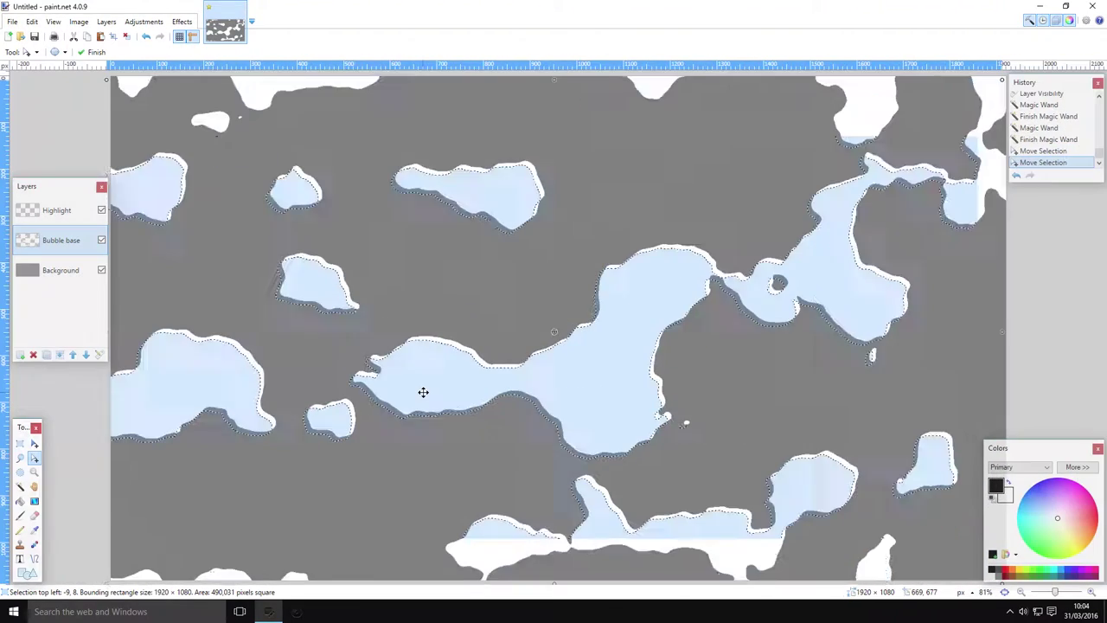
# Make the Background layer active and hide the Bubble base layer.
pyautogui.click(60, 270)
pyautogui.click(101, 239)
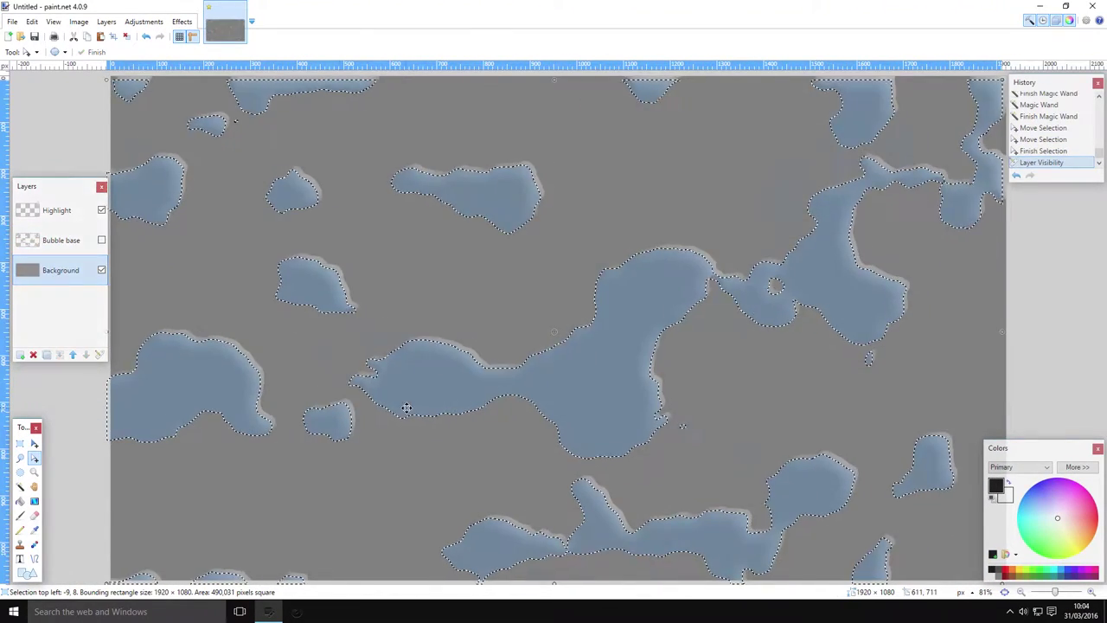
pyautogui.scroll(3, 361, 386)
pyautogui.scroll(2, 361, 387)
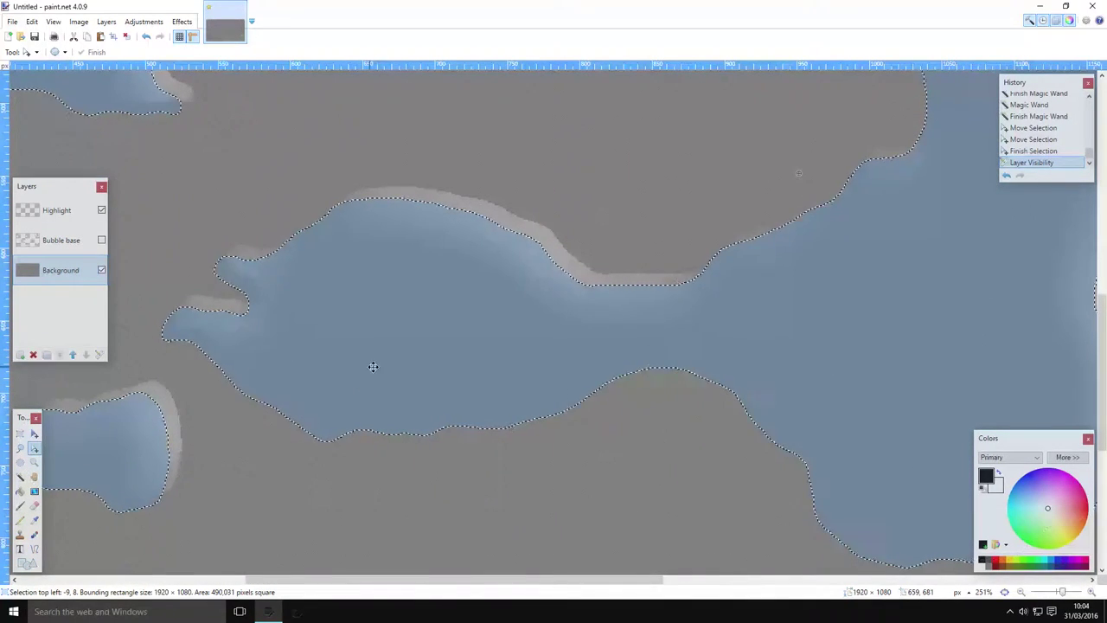
pyautogui.scroll(-5, 354, 363)
# On Bubble base, use Magic Wand in Subtract mode to leave thin crescent slivers along the bubble edges selected.
pyautogui.press('s')
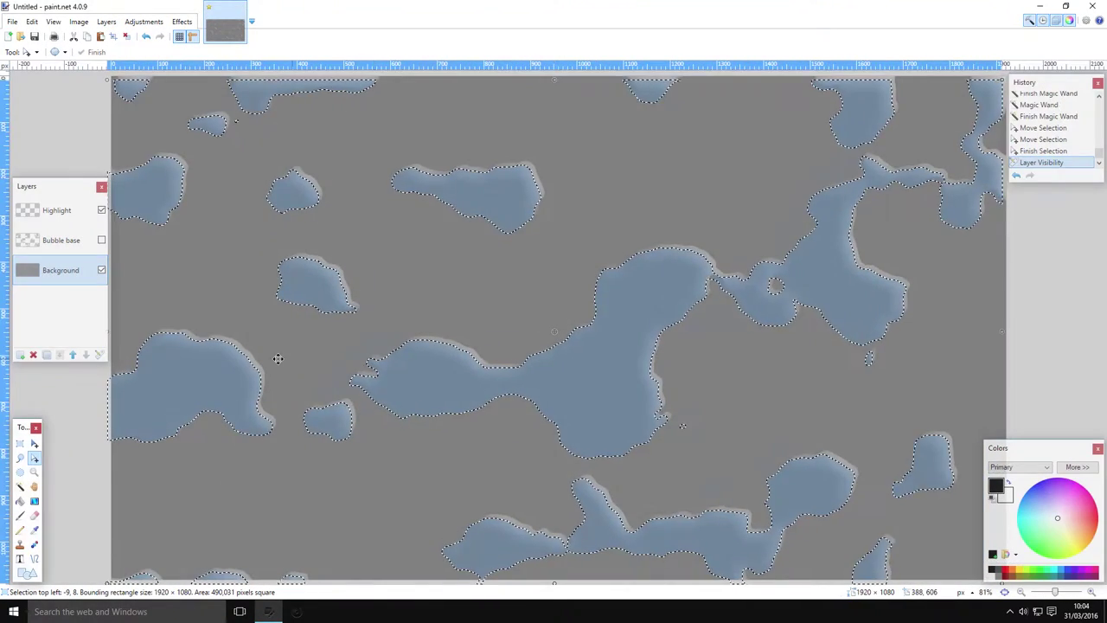
pyautogui.scroll(3, 381, 377)
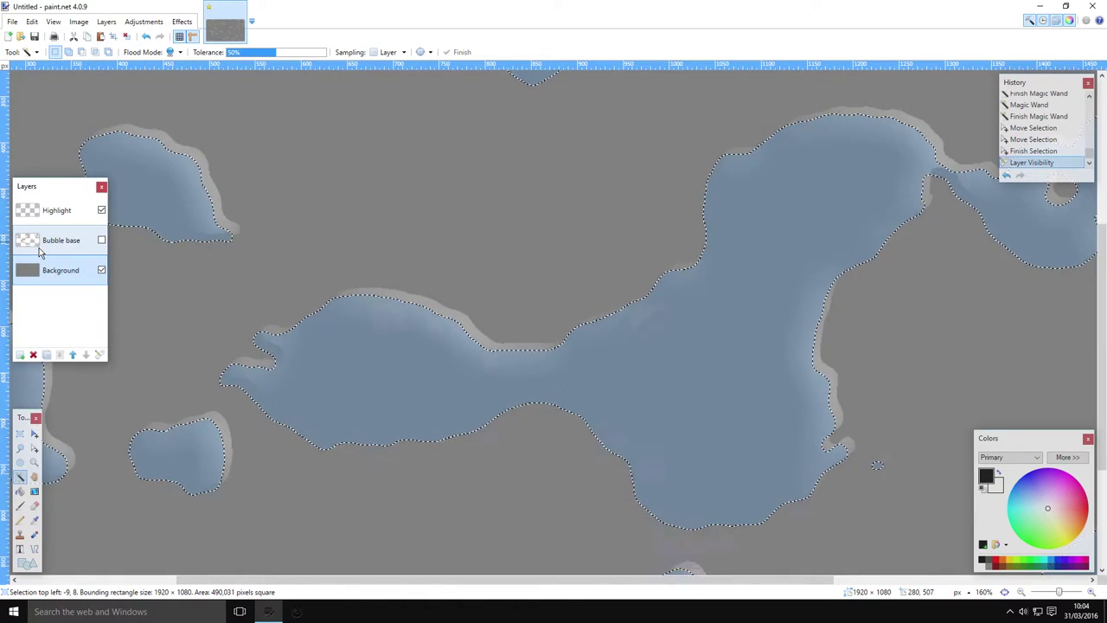
pyautogui.click(39, 249)
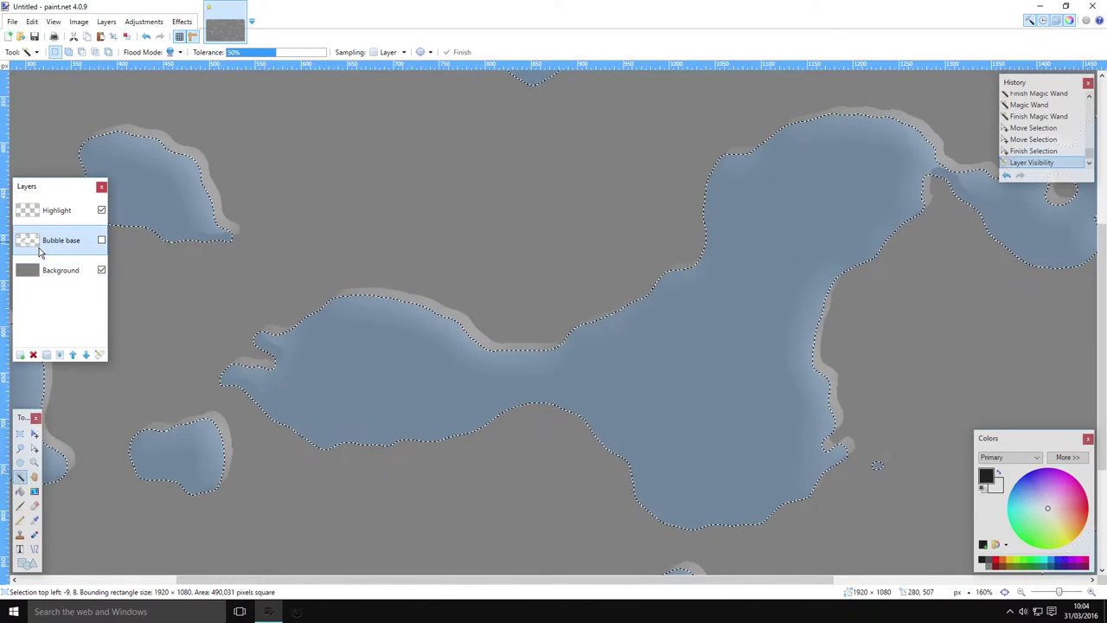
pyautogui.click(80, 54)
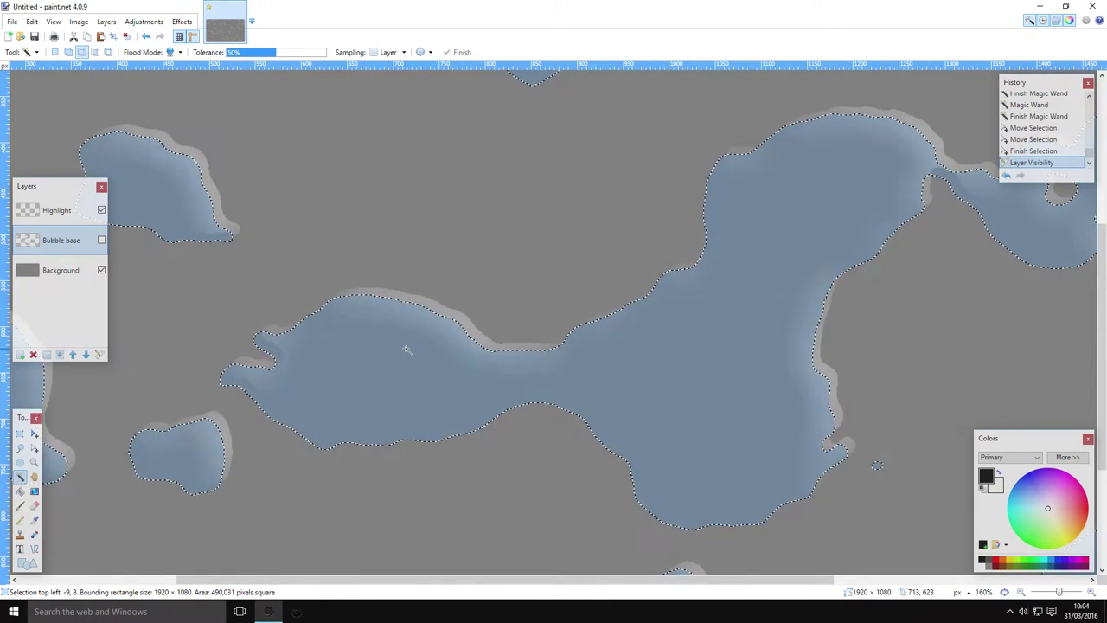
pyautogui.click(306, 420)
pyautogui.scroll(-2, 307, 420)
pyautogui.scroll(5, 307, 420)
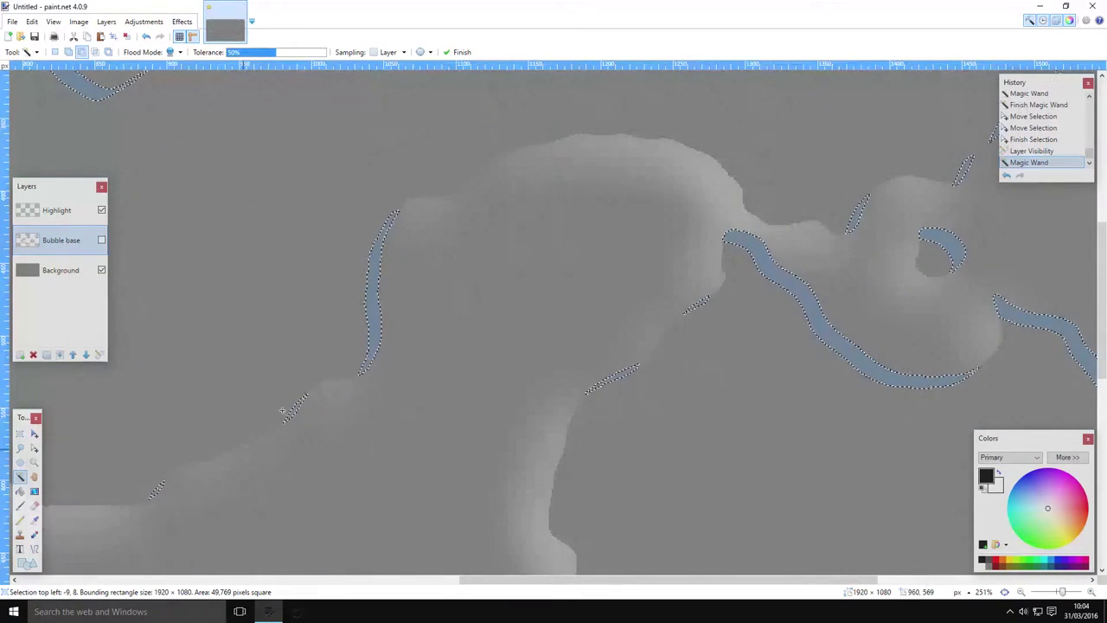
# Fill the crescent selection with black on a new Layer 4, then return to Bubble base.
pyautogui.click(20, 490)
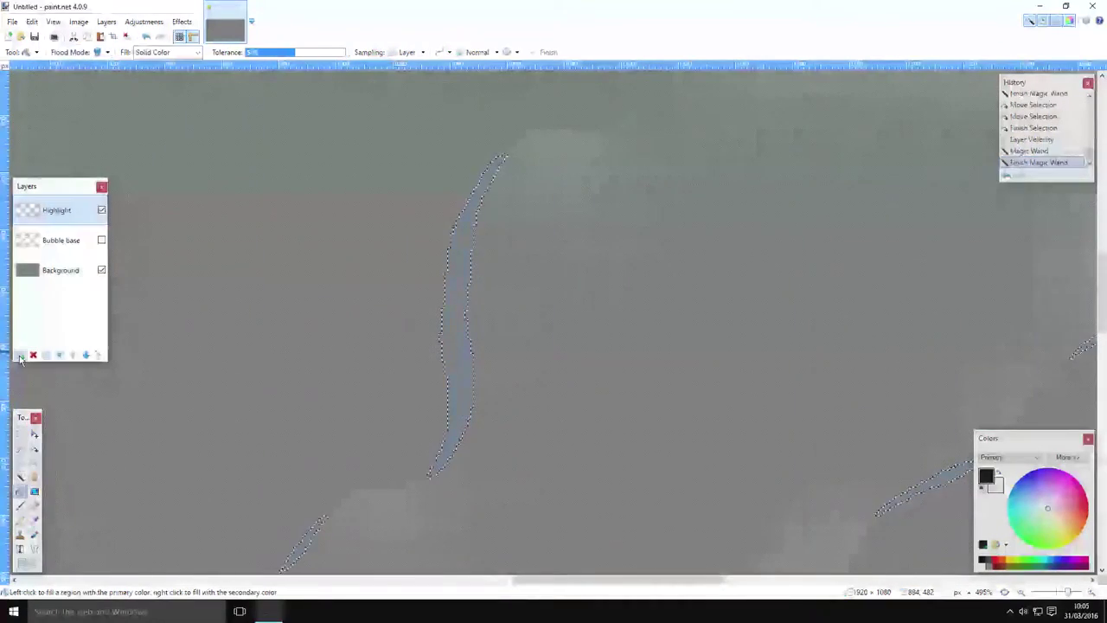
pyautogui.click(20, 355)
pyautogui.scroll(4, 338, 376)
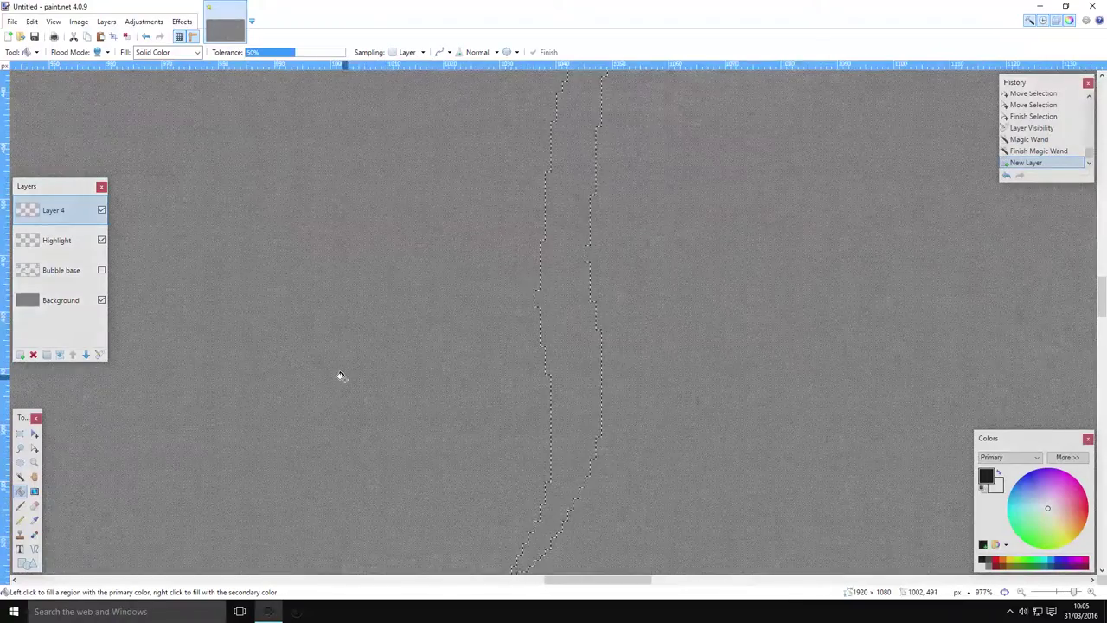
pyautogui.click(558, 338)
pyautogui.scroll(-8, 557, 337)
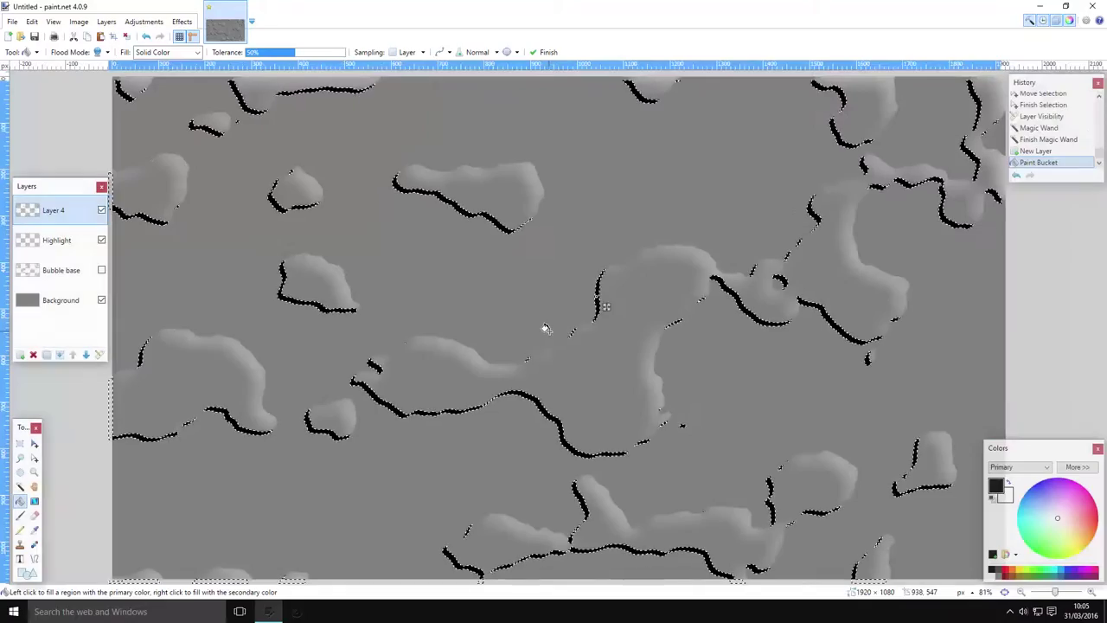
pyautogui.press('s')
pyautogui.click(65, 267)
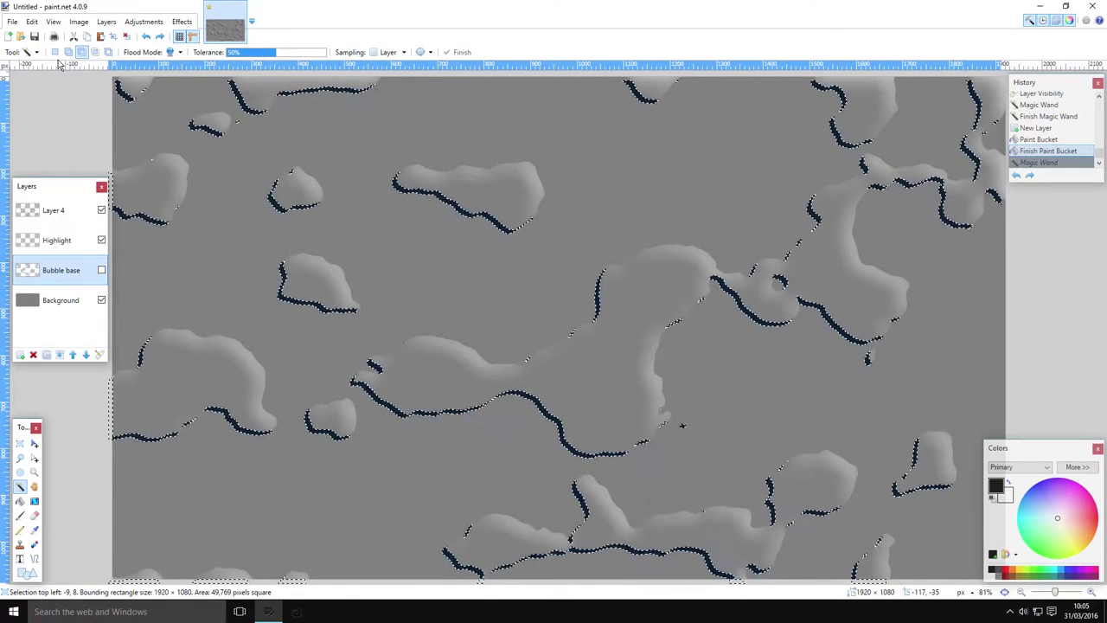
# Select the grey area outside the bubbles and give Layer 4 a Gaussian Blur of radius 38.
pyautogui.click(389, 225)
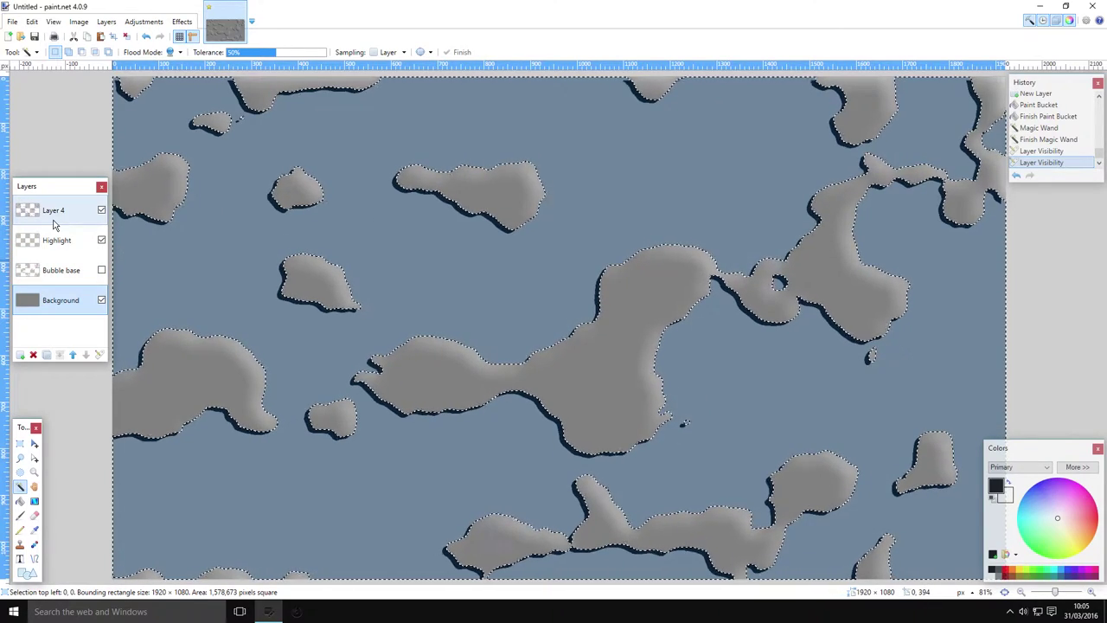
pyautogui.click(54, 210)
pyautogui.scroll(2, 190, 138)
pyautogui.click(182, 22)
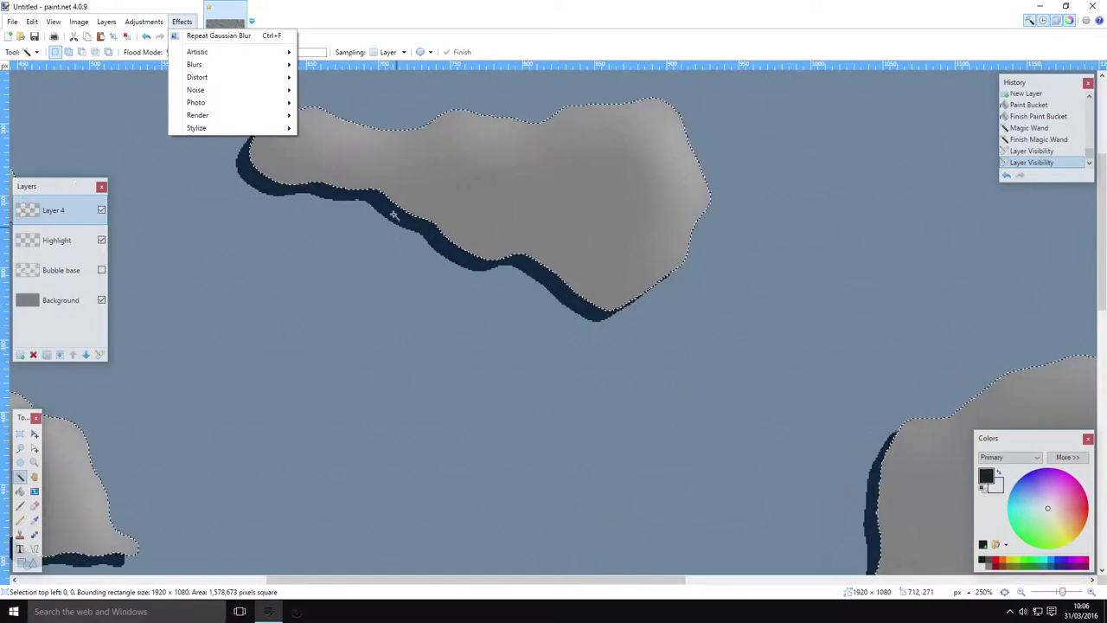
pyautogui.scroll(2, 393, 214)
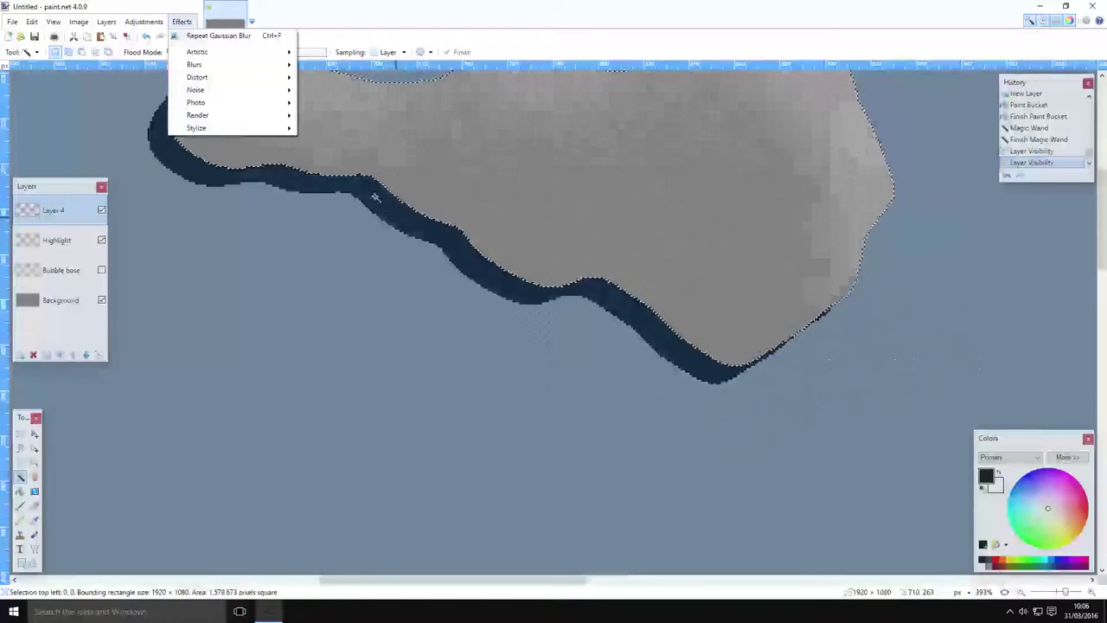
pyautogui.moveTo(242, 65)
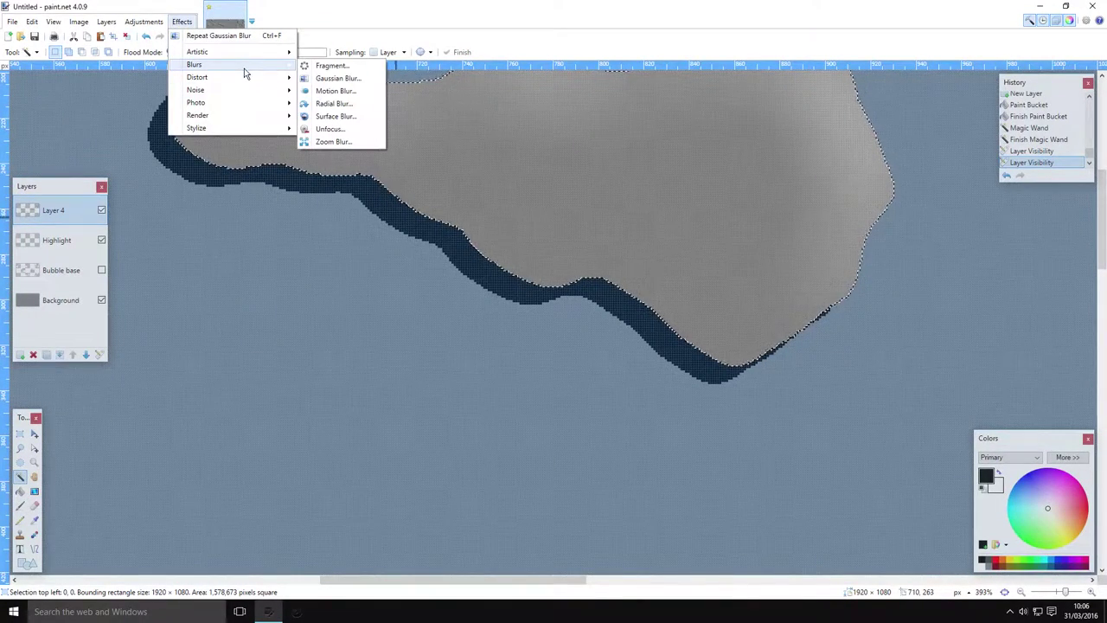
pyautogui.click(385, 78)
pyautogui.moveTo(468, 299)
pyautogui.mouseDown()
pyautogui.moveTo(494, 298)
pyautogui.moveTo(482, 296)
pyautogui.mouseUp()
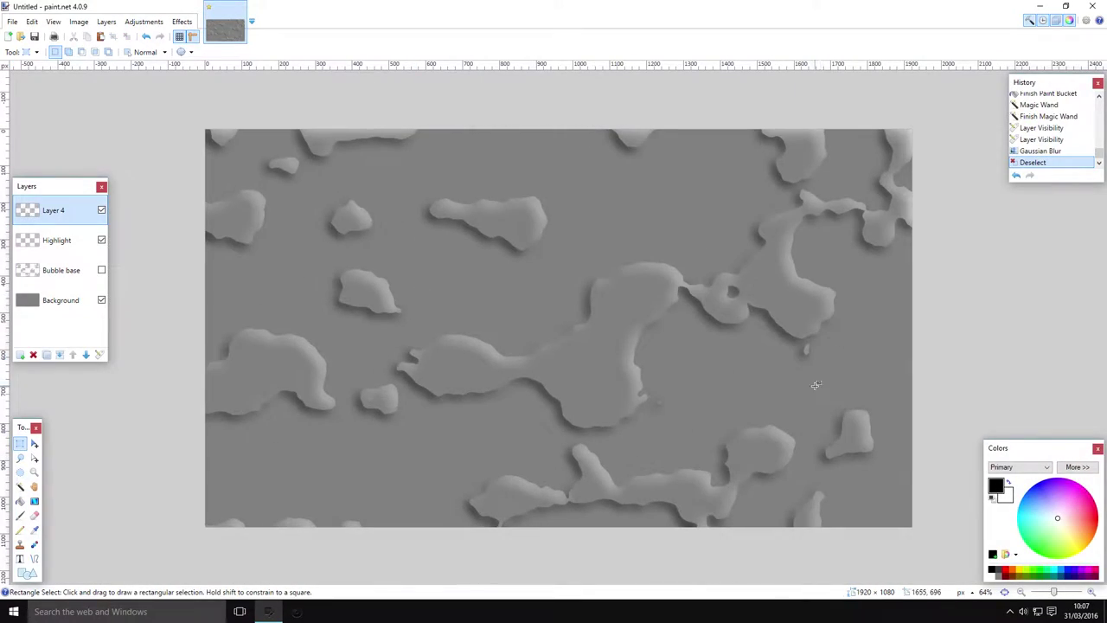
# Select the bubble shapes on Bubble base and nudge the selection slightly up and right.
pyautogui.hotkey('ctrl', '+')
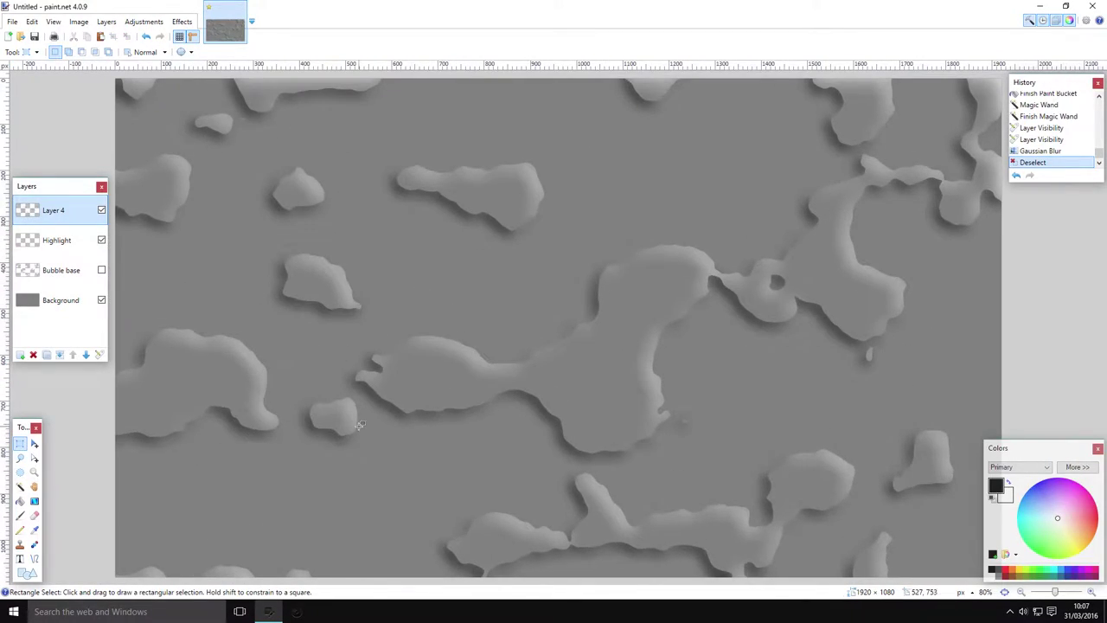
pyautogui.scroll(12, 359, 424)
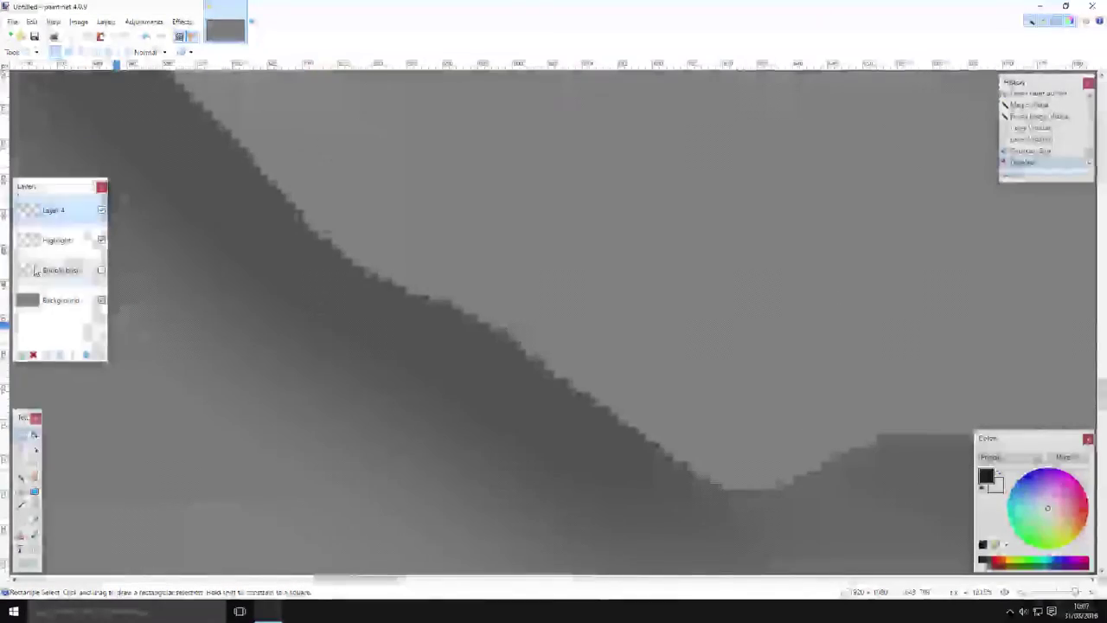
pyautogui.click(51, 270)
pyautogui.click(20, 477)
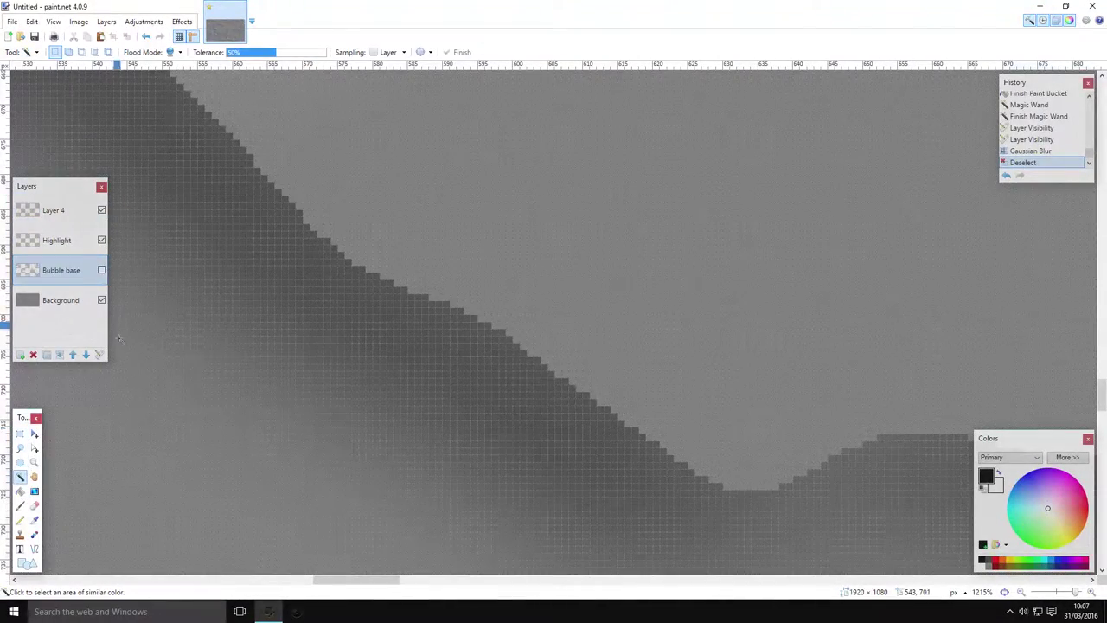
pyautogui.scroll(-3, 548, 202)
pyautogui.click(425, 239)
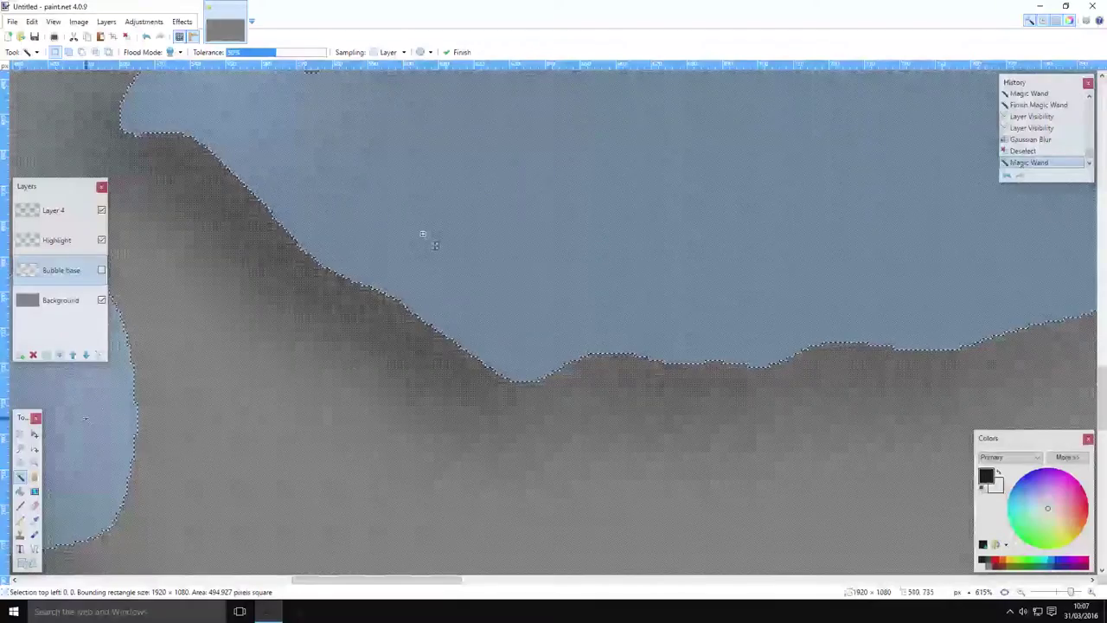
pyautogui.click(35, 448)
pyautogui.moveTo(389, 353); pyautogui.dragTo(427, 325)
pyautogui.scroll(-1, 427, 325)
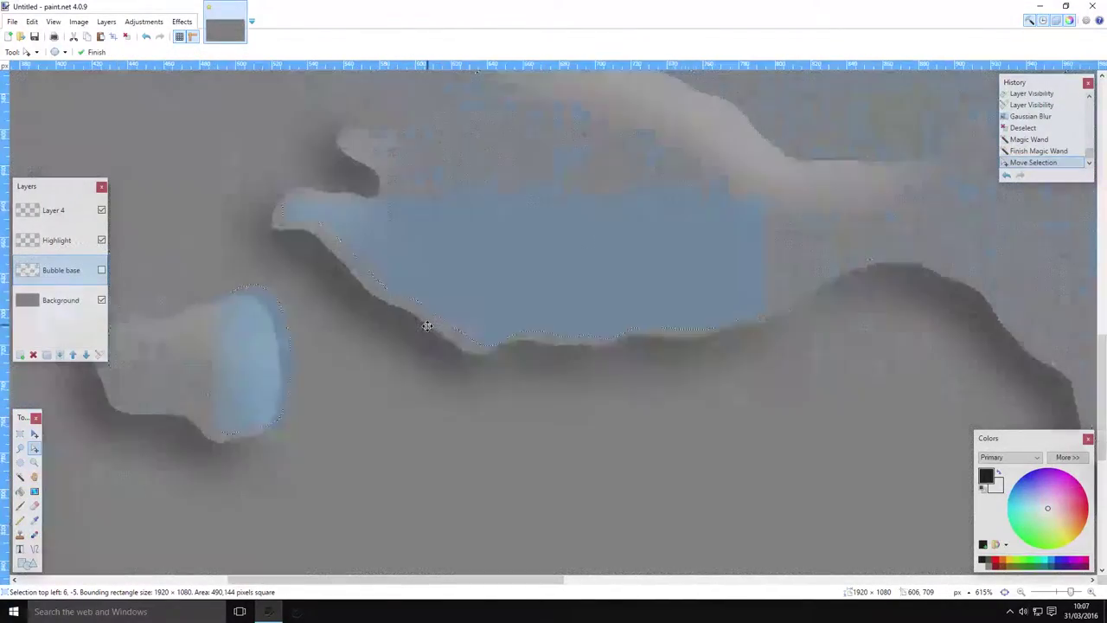
pyautogui.scroll(-6, 427, 325)
# Invert the offset selection and narrow it to thin slivers along the bubble edges.
pyautogui.click(20, 443)
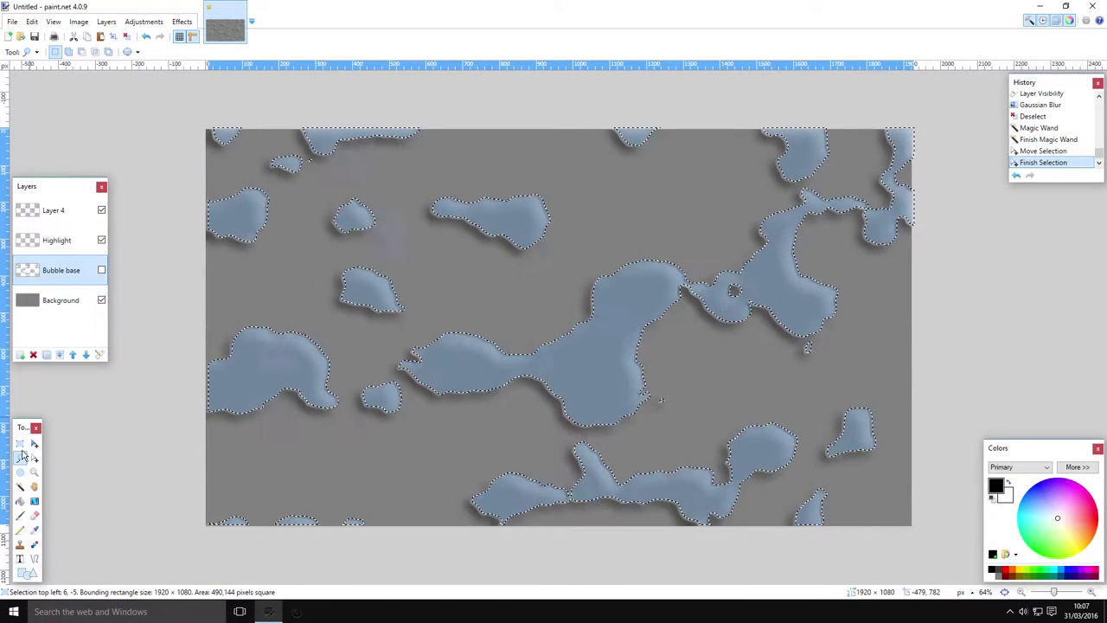
pyautogui.moveTo(206, 127); pyautogui.dragTo(914, 525)
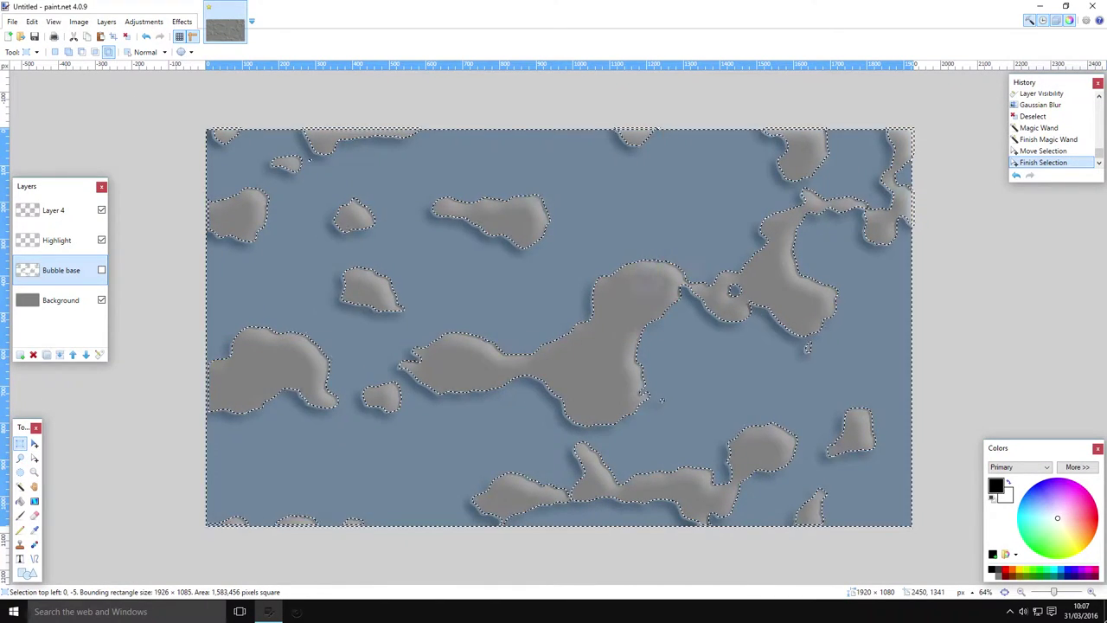
pyautogui.scroll(4, 444, 463)
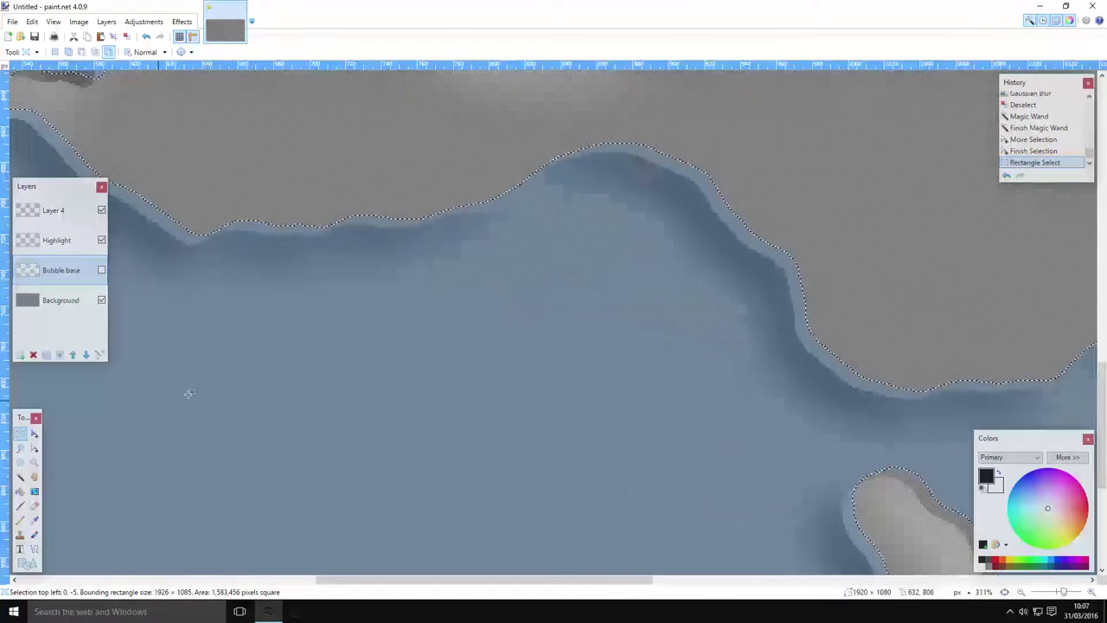
pyautogui.click(20, 477)
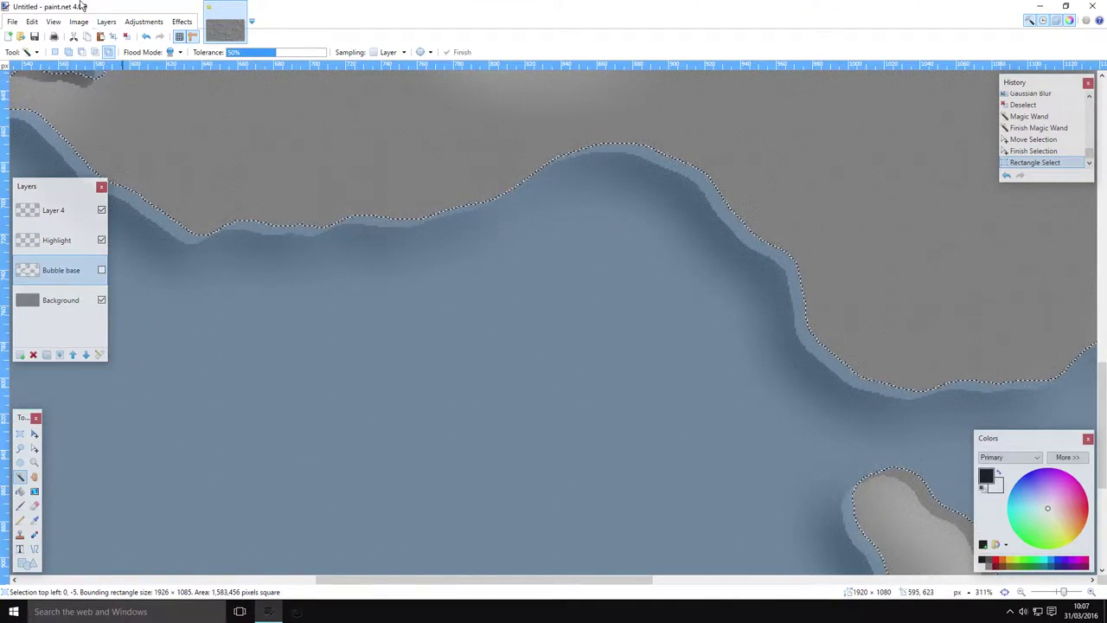
pyautogui.click(584, 332)
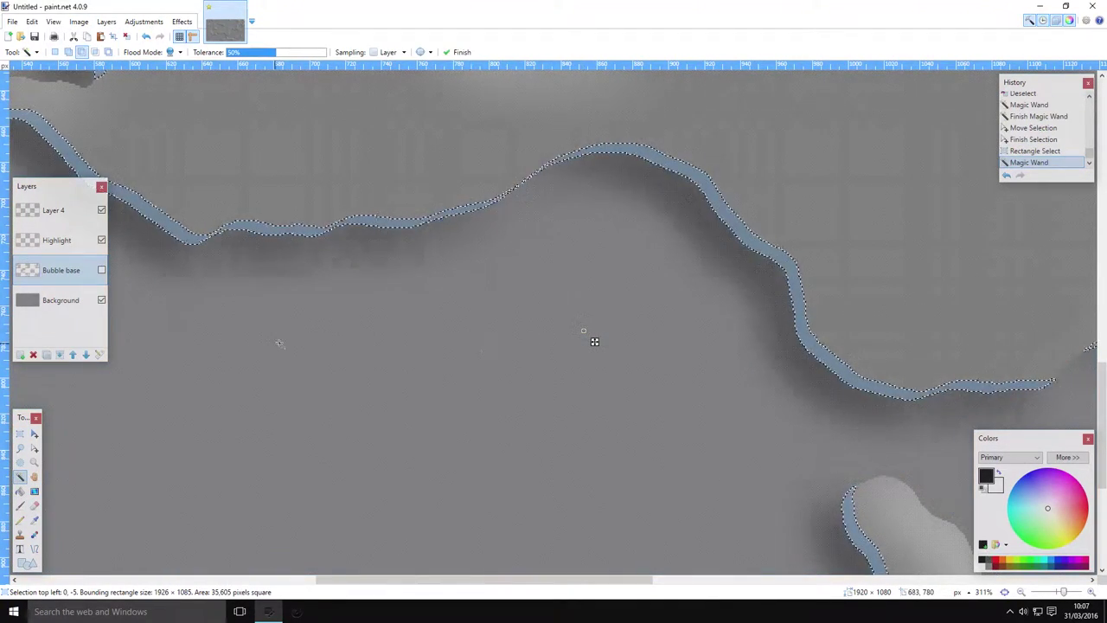
pyautogui.scroll(-8, 593, 338)
pyautogui.scroll(8, 571, 478)
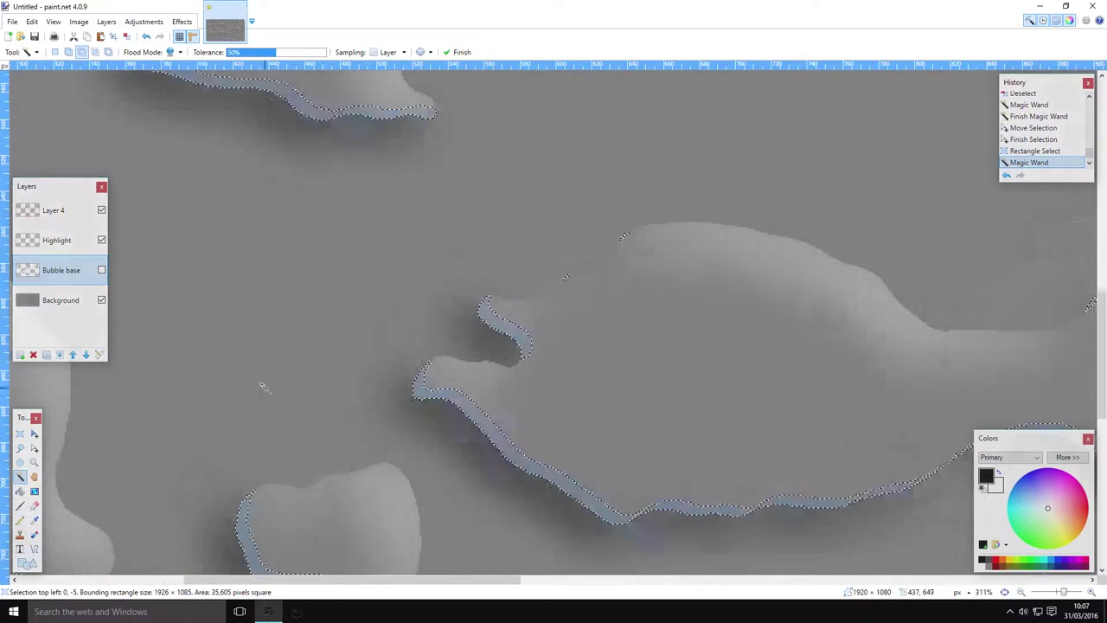
# Fill the edge slivers with black on a new Layer 5 above Layer 4.
pyautogui.press('f')
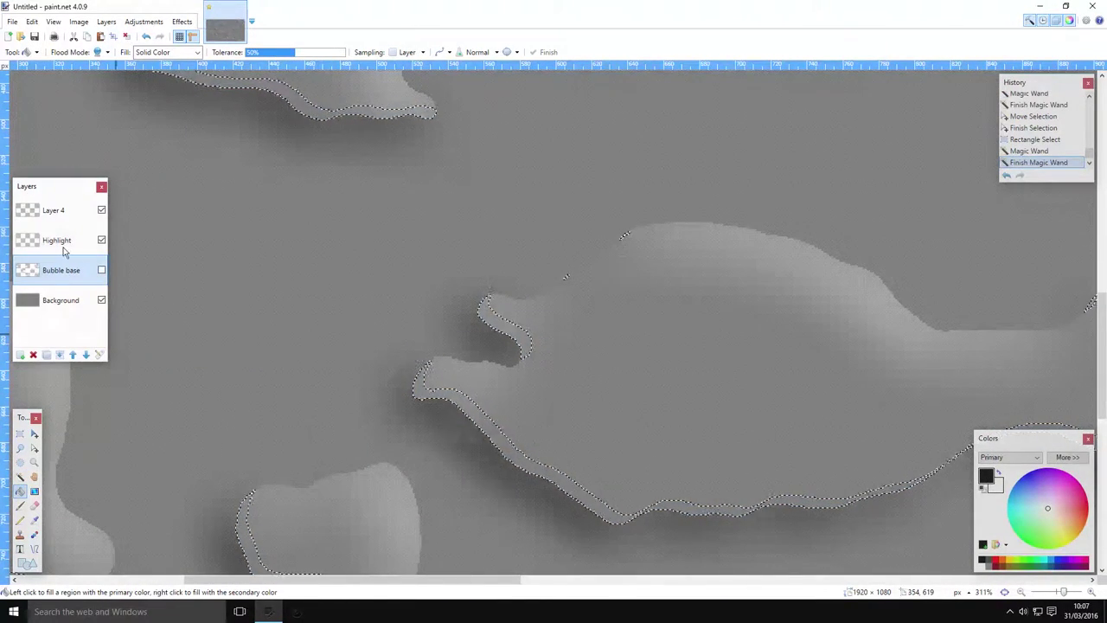
pyautogui.click(63, 213)
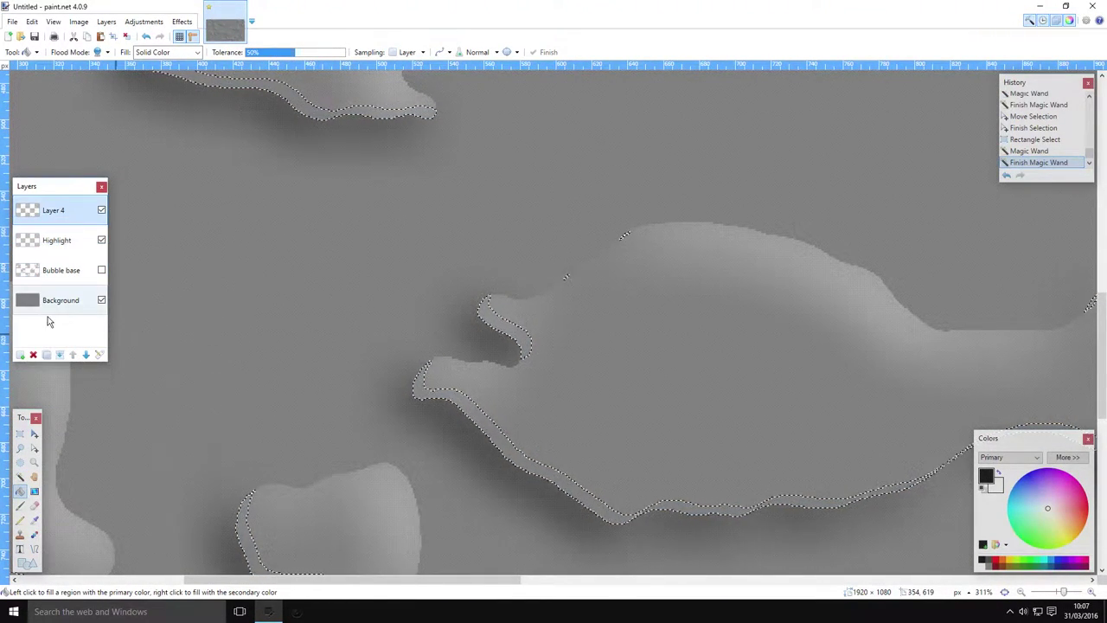
pyautogui.click(20, 354)
pyautogui.scroll(4, 563, 449)
pyautogui.click(370, 409)
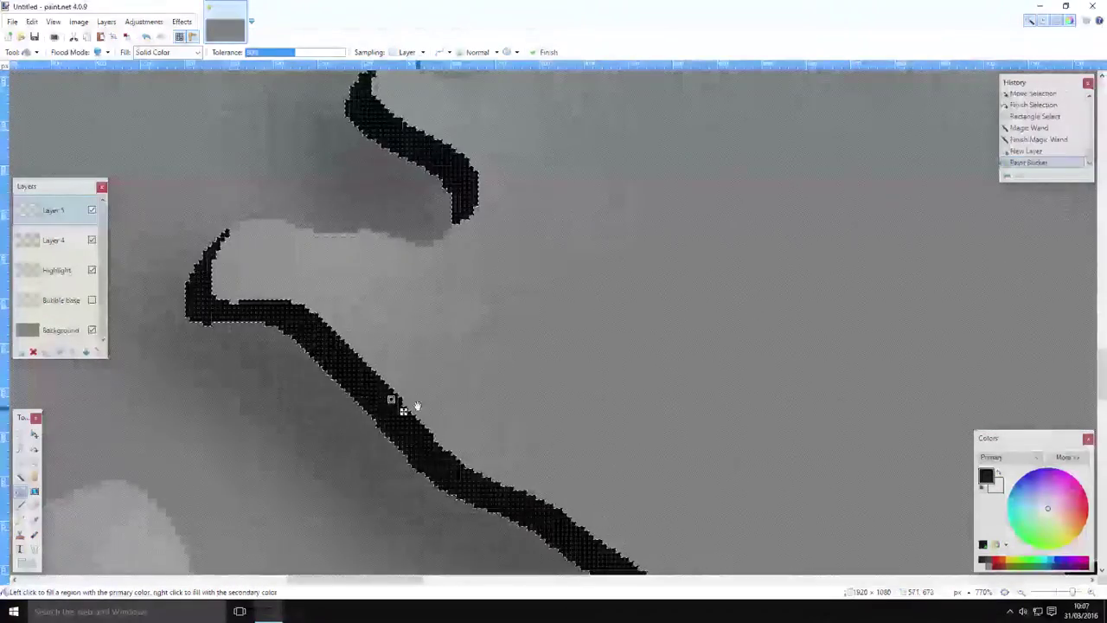
# Reselect all the bubble shapes from Bubble base and make Layer 5 active.
pyautogui.click(61, 301)
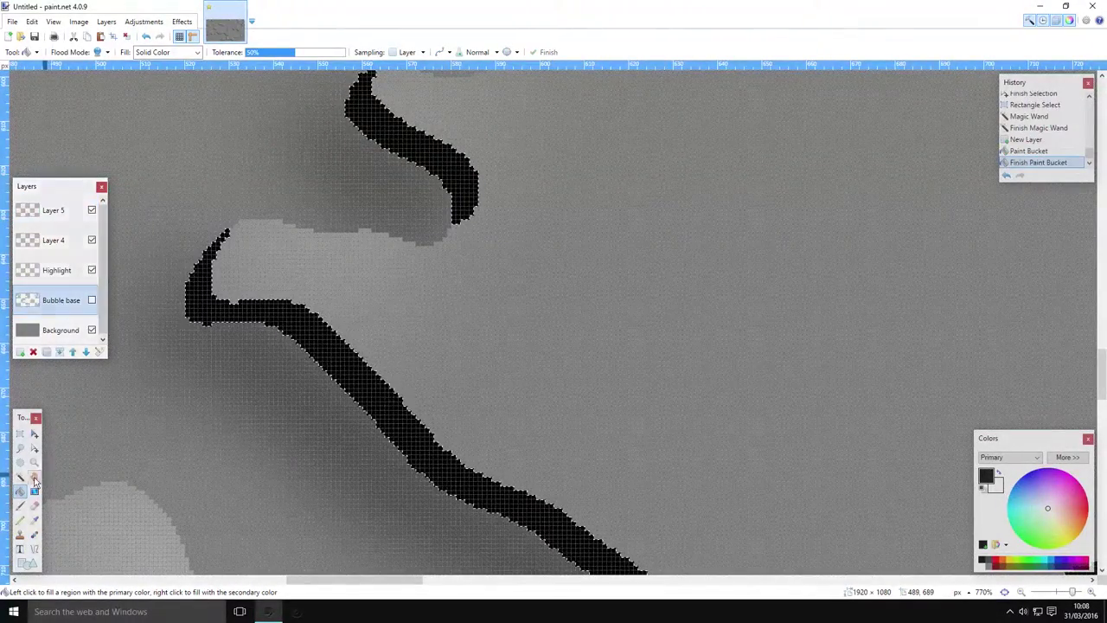
pyautogui.press('s')
pyautogui.click(550, 343)
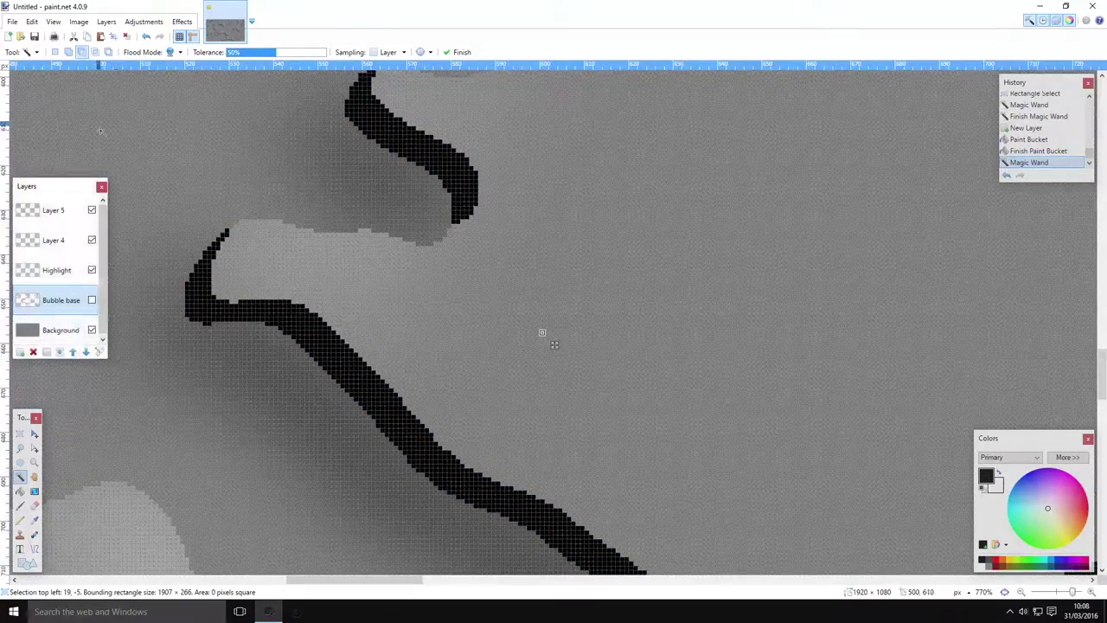
pyautogui.click(57, 54)
pyautogui.click(527, 250)
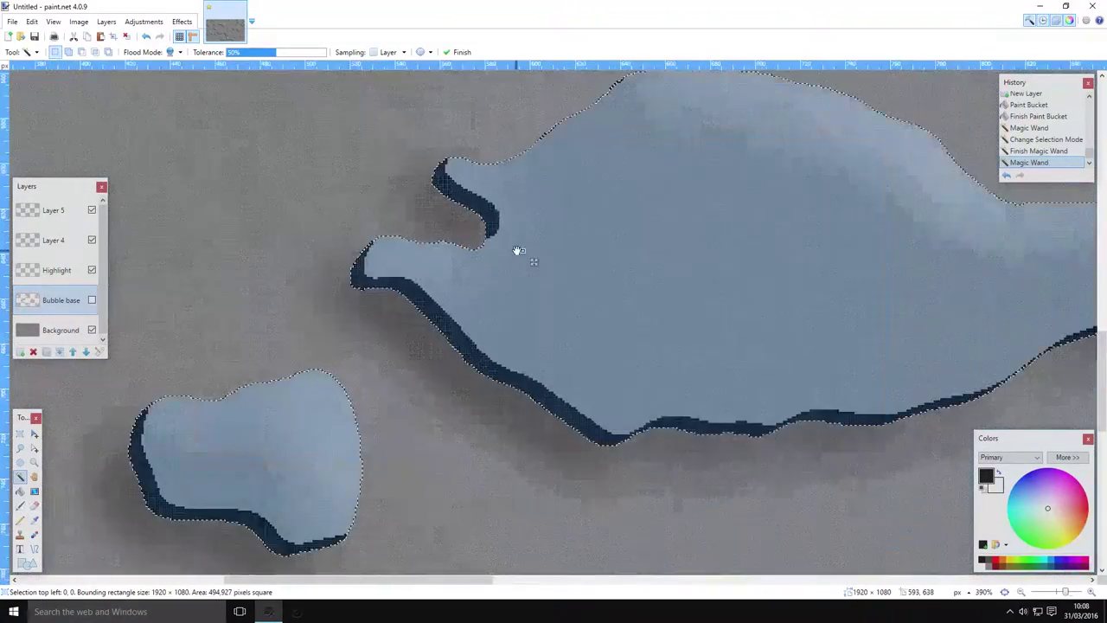
pyautogui.scroll(-2, 519, 250)
pyautogui.click(53, 211)
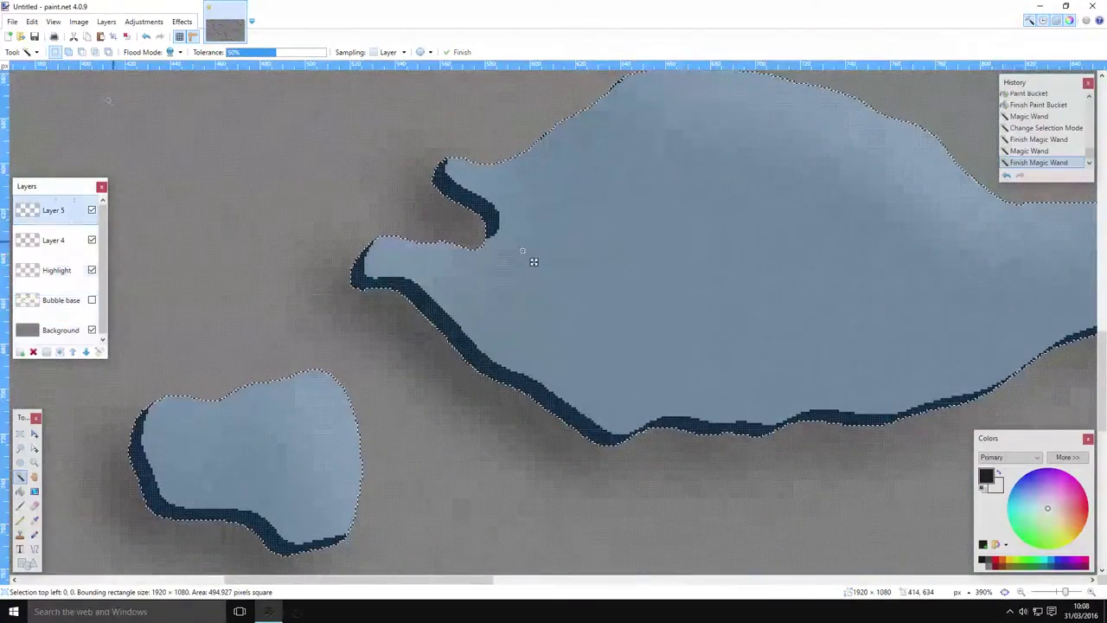
pyautogui.click(182, 21)
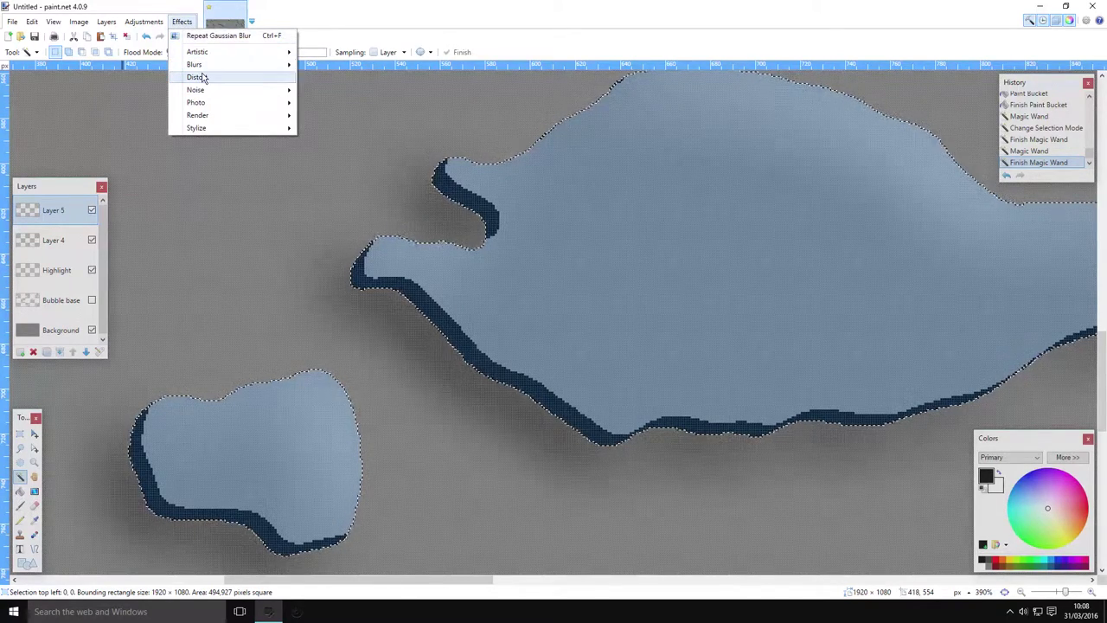
# Soften the black rims on Layer 5 with a Gaussian Blur of radius about 22.
pyautogui.moveTo(216, 66)
pyautogui.click(368, 78)
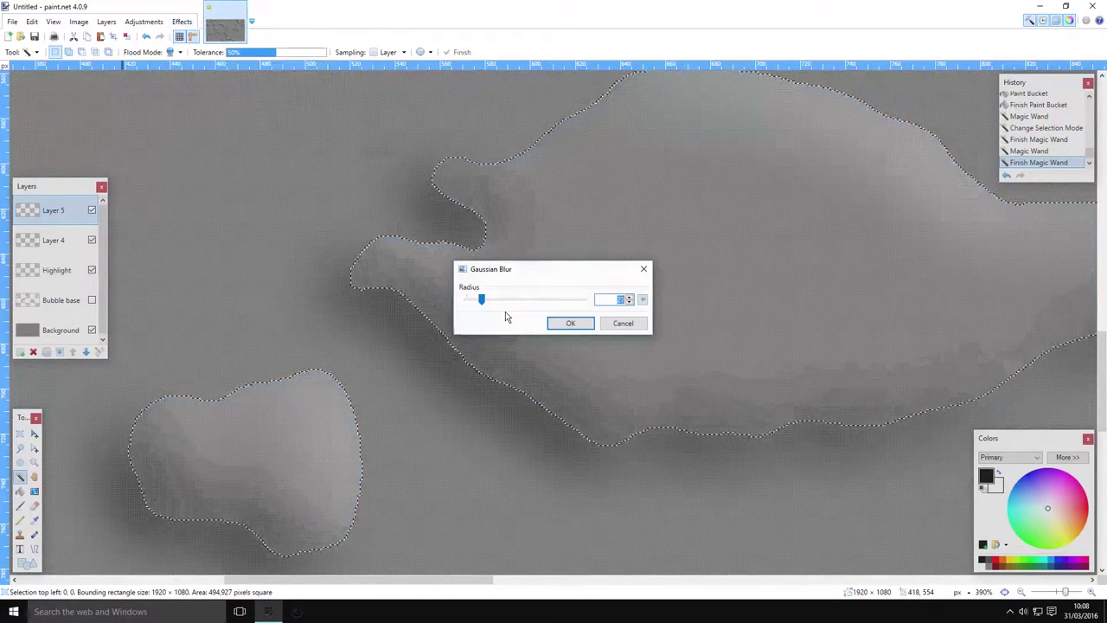
pyautogui.moveTo(482, 300); pyautogui.dragTo(479, 300)
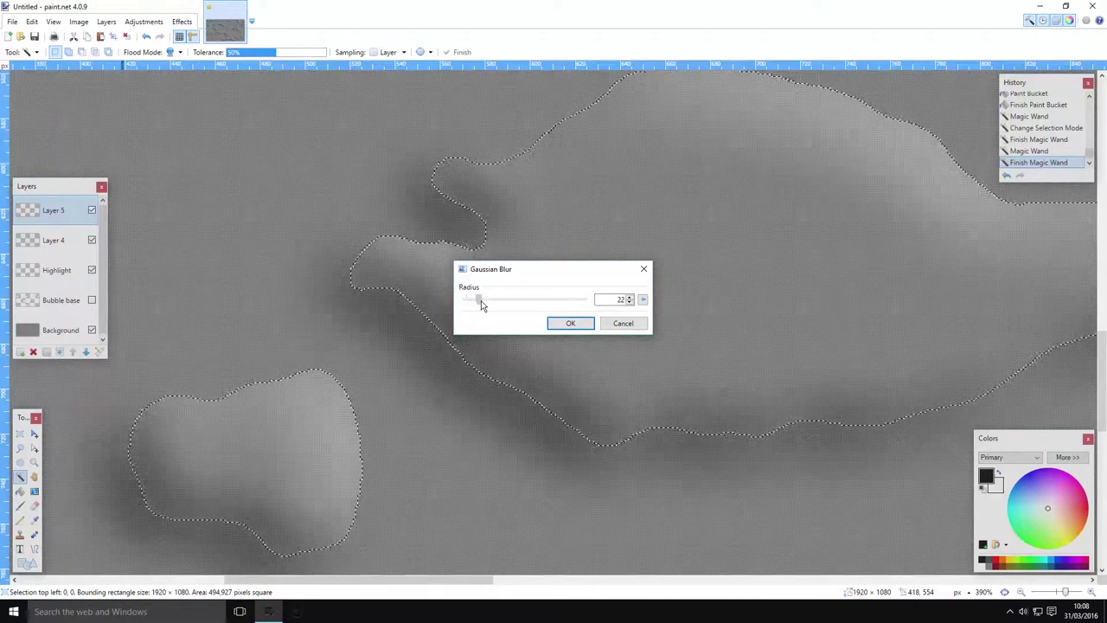
pyautogui.click(571, 323)
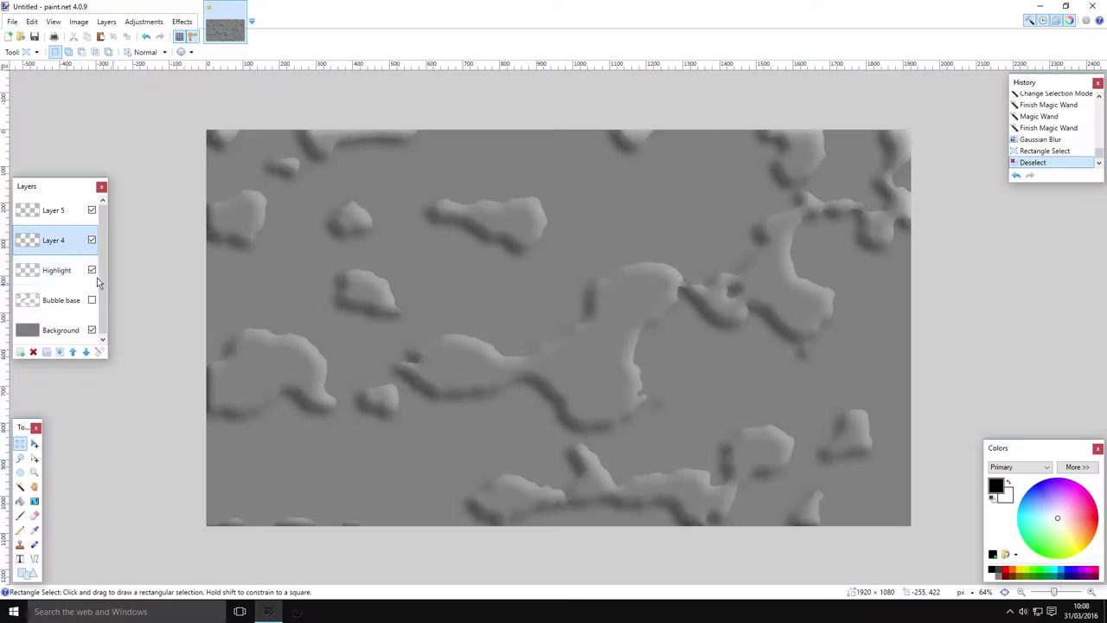
# Set Layer 4 to opacity 96 as 'Bubble Shadow' and Layer 5 to 95 as 'Bubble Shading'.
pyautogui.doubleClick(60, 249)
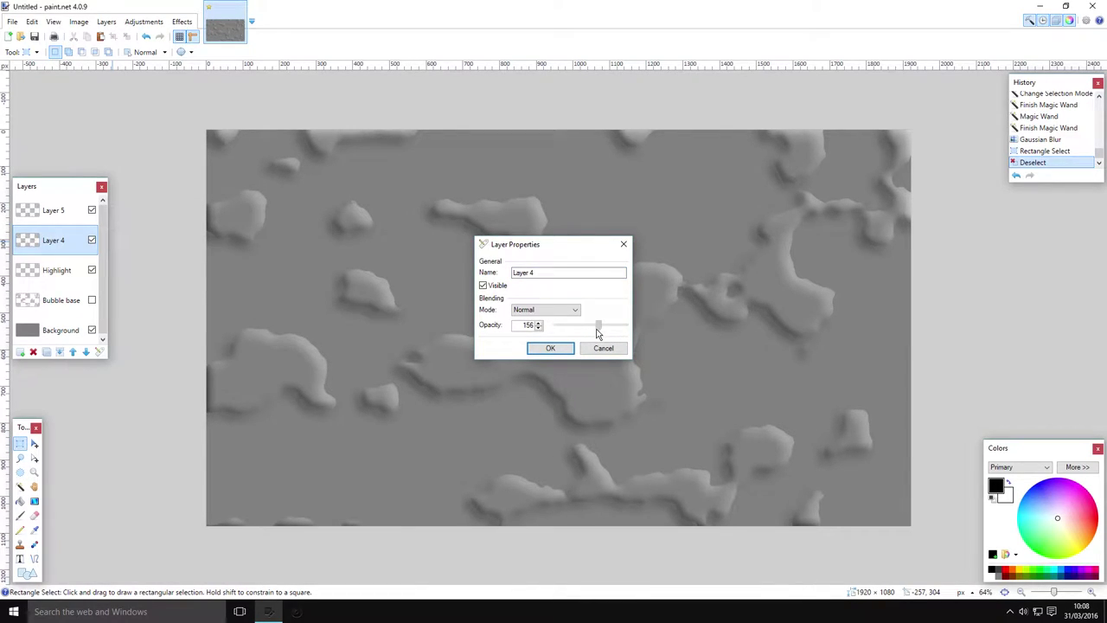
pyautogui.moveTo(607, 326); pyautogui.dragTo(582, 326)
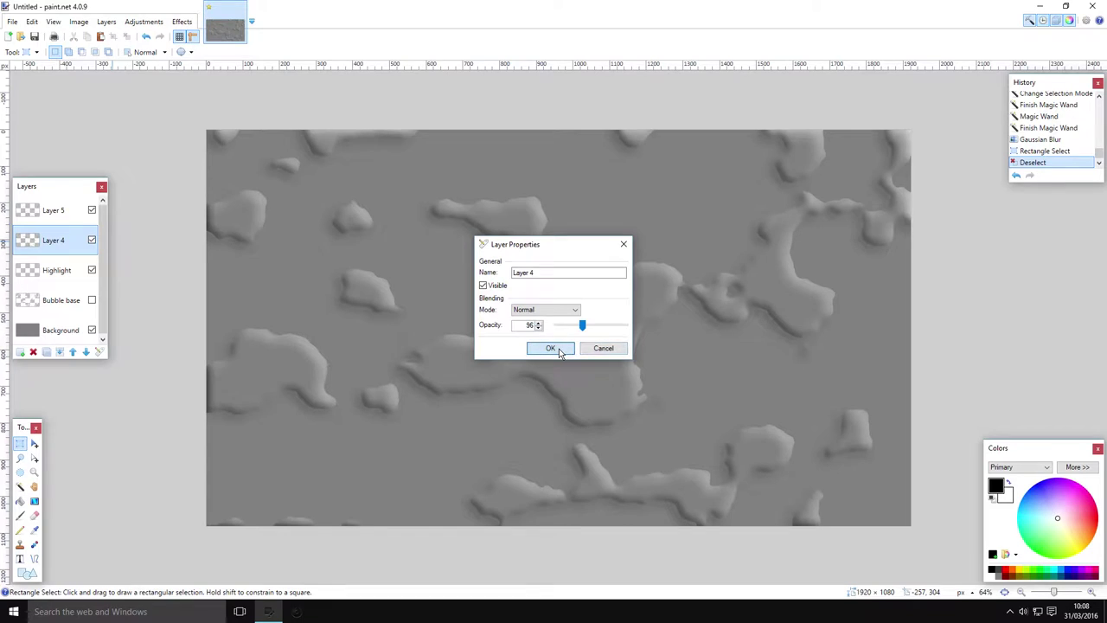
pyautogui.click(549, 348)
pyautogui.hotkey('alt', 'pageup')
pyautogui.press('F4')
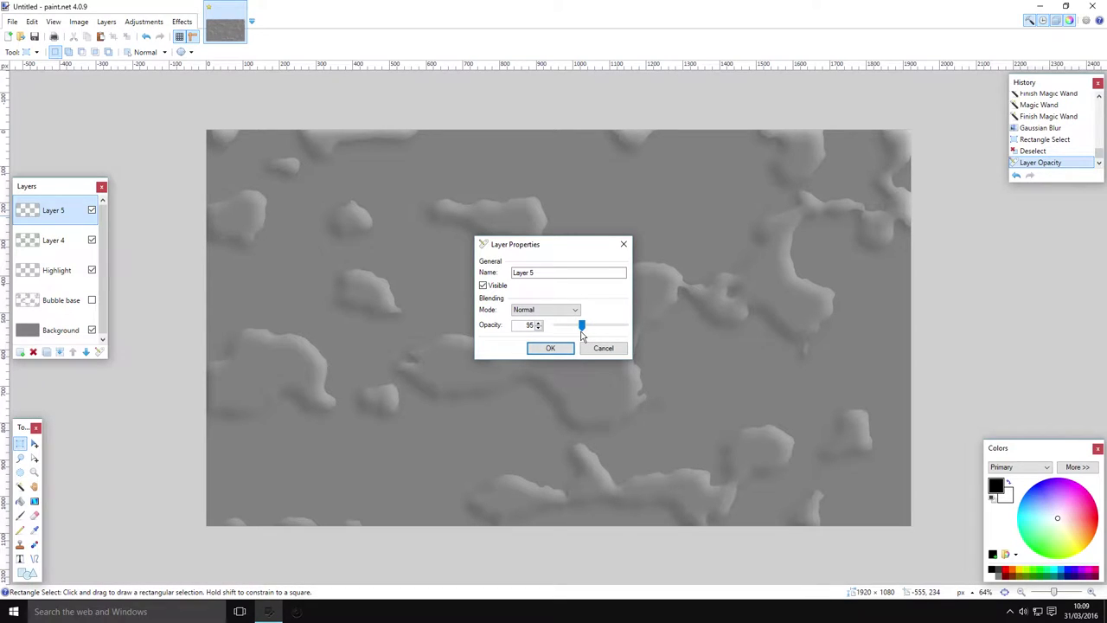
pyautogui.click(549, 349)
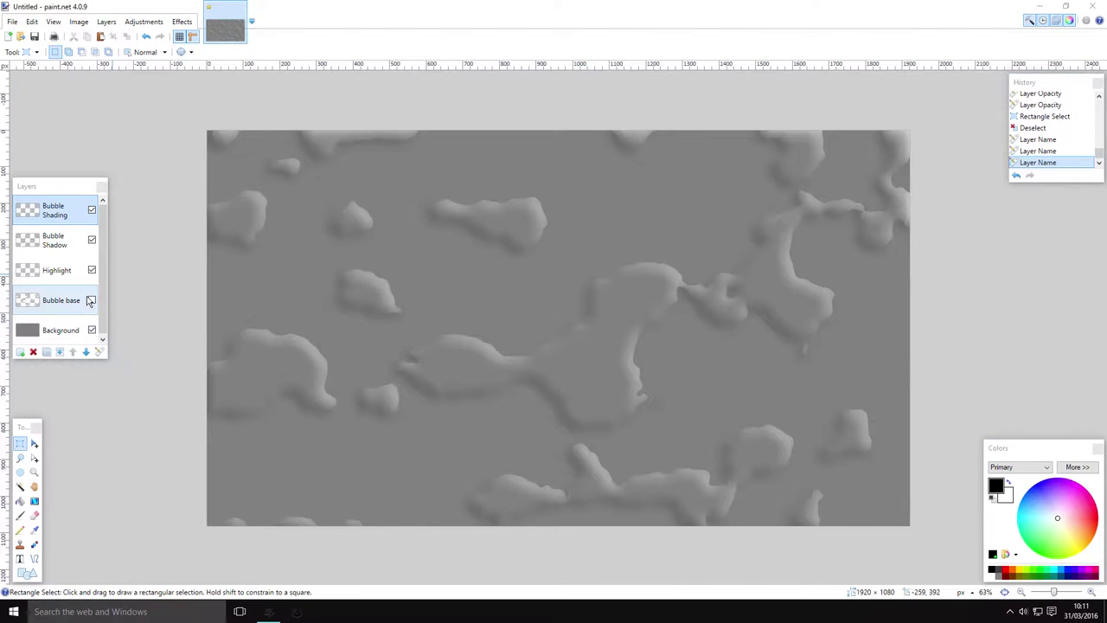
pyautogui.click(91, 300)
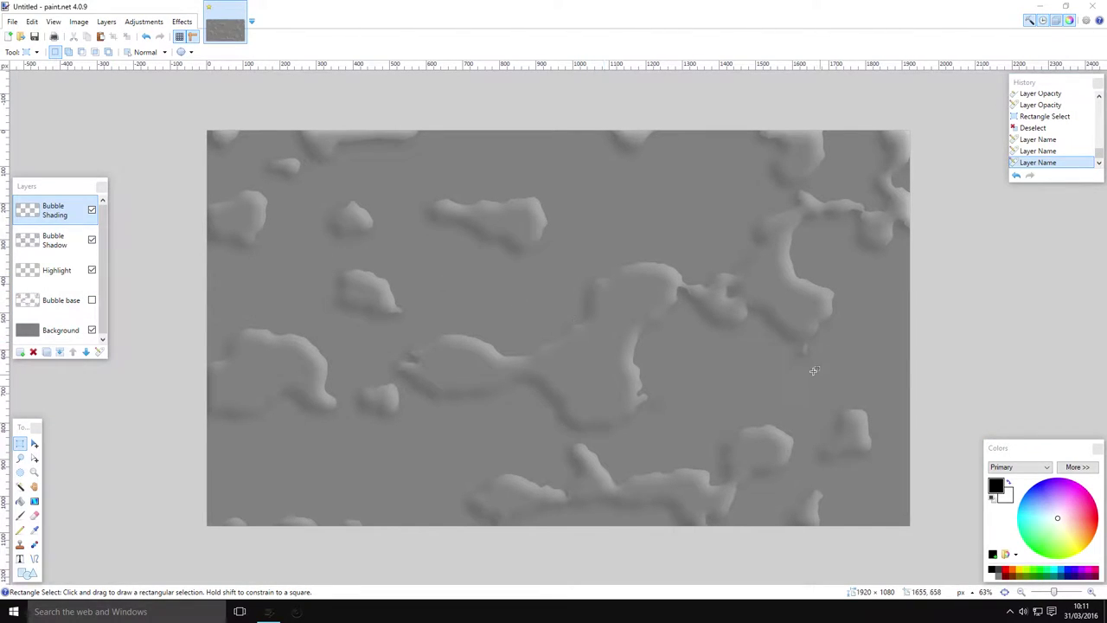
pyautogui.click(74, 299)
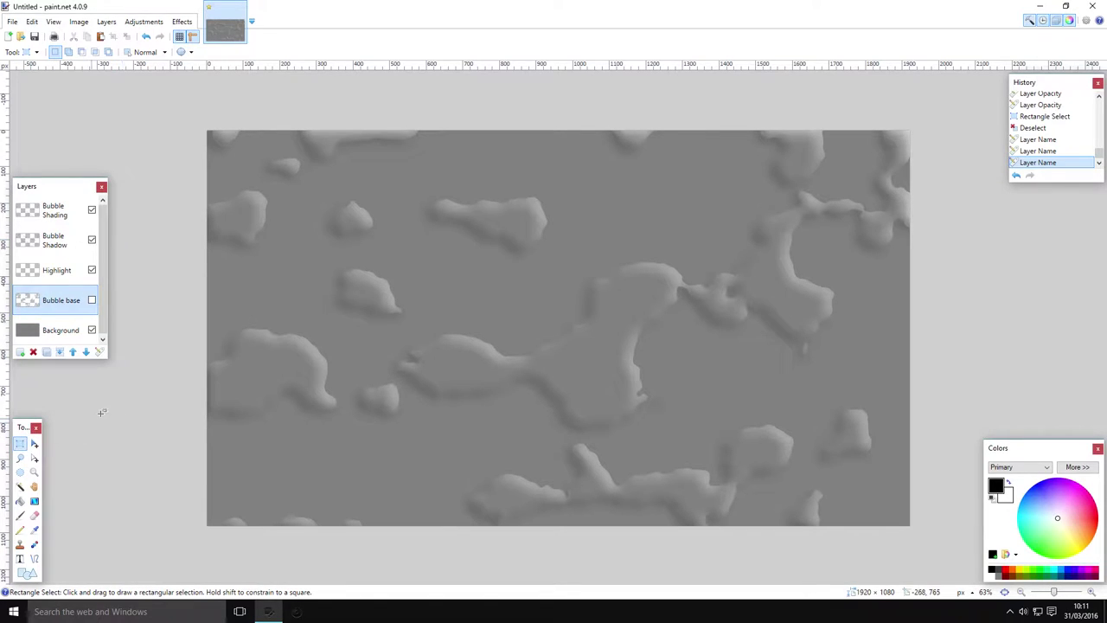
pyautogui.click(21, 487)
# Select all the bubble shapes and add a new Layer 6 above Bubble Shading.
pyautogui.click(597, 369)
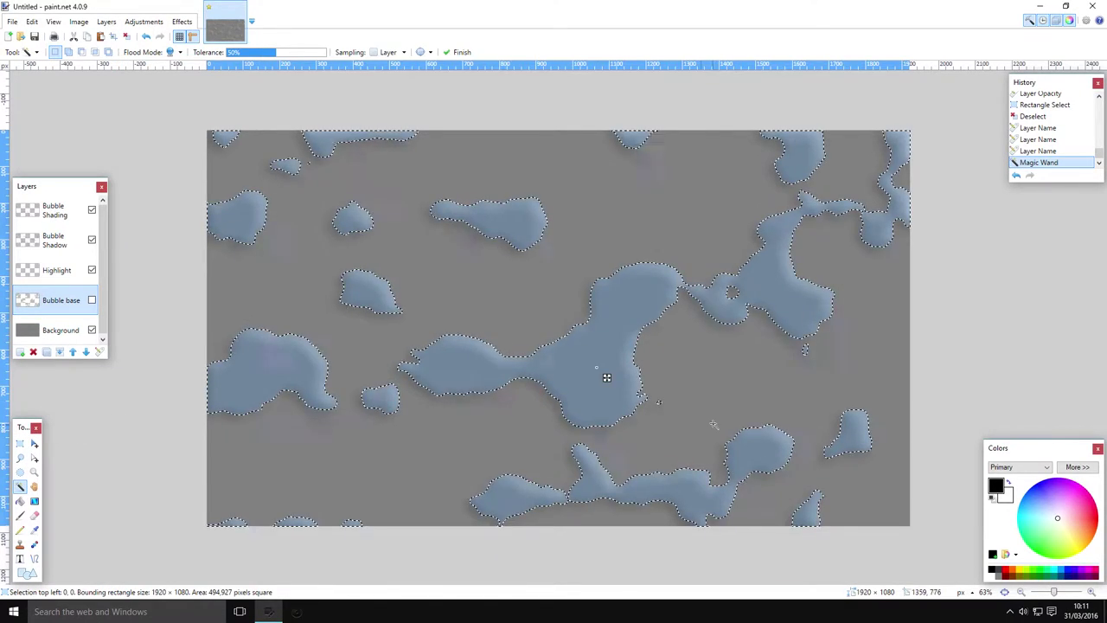
pyautogui.click(53, 211)
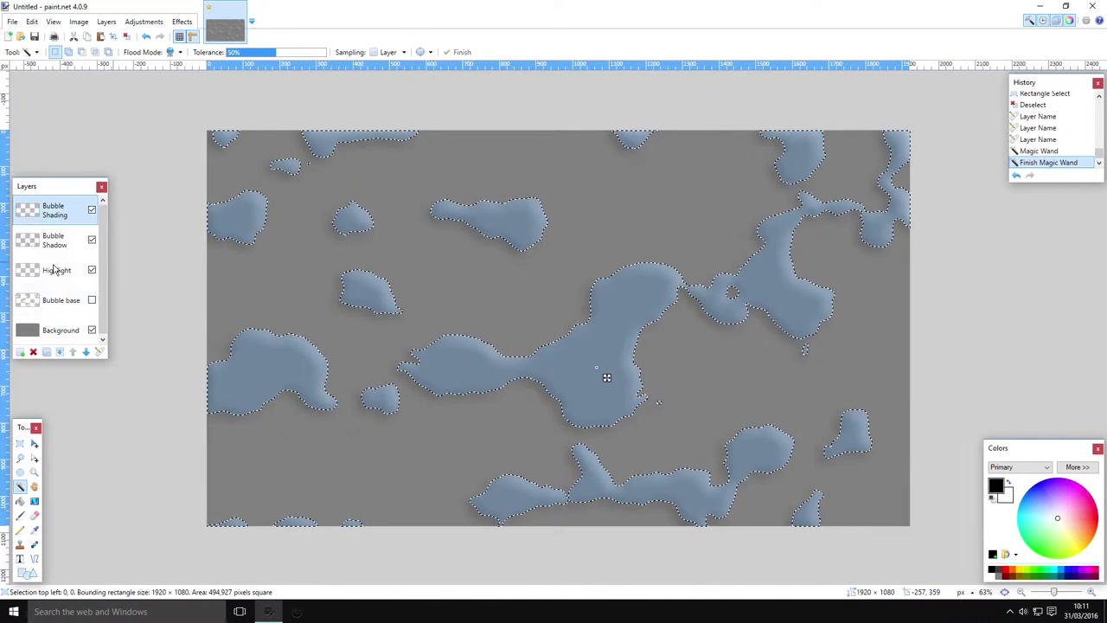
pyautogui.click(20, 351)
# Render Clouds into the selected bubbles at scale 331 and roughness 1.00.
pyautogui.click(182, 21)
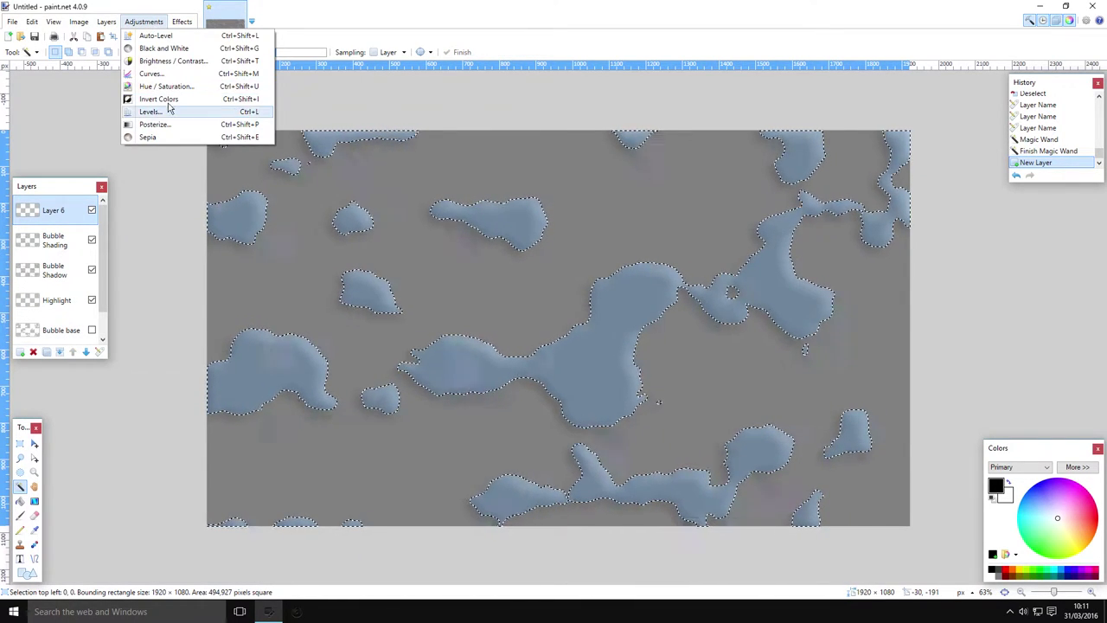
pyautogui.click(168, 6)
pyautogui.click(181, 22)
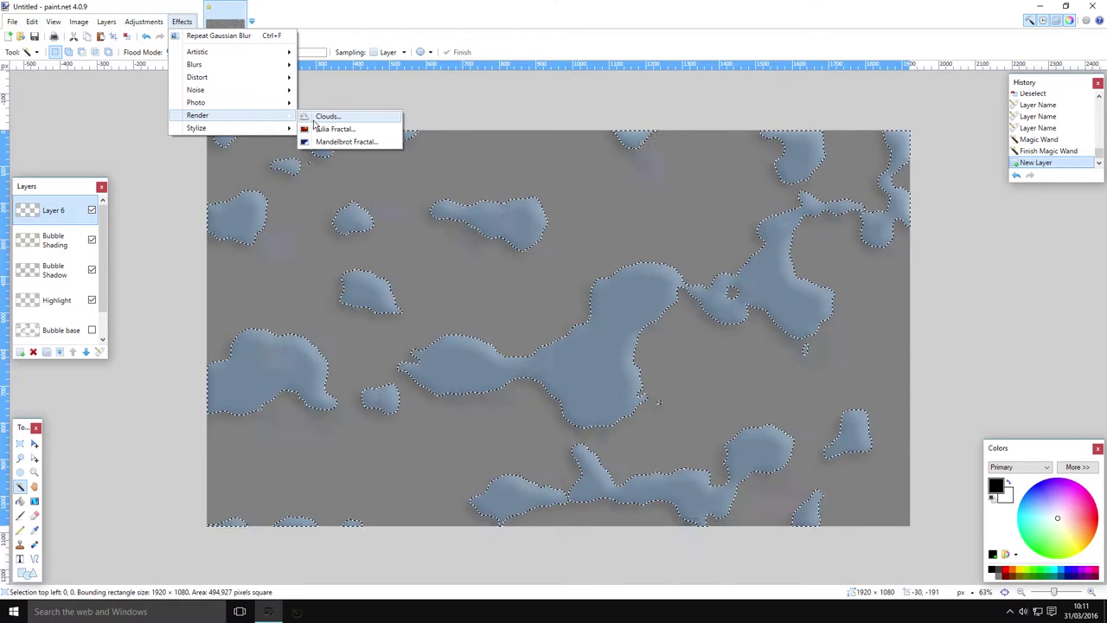
pyautogui.click(322, 117)
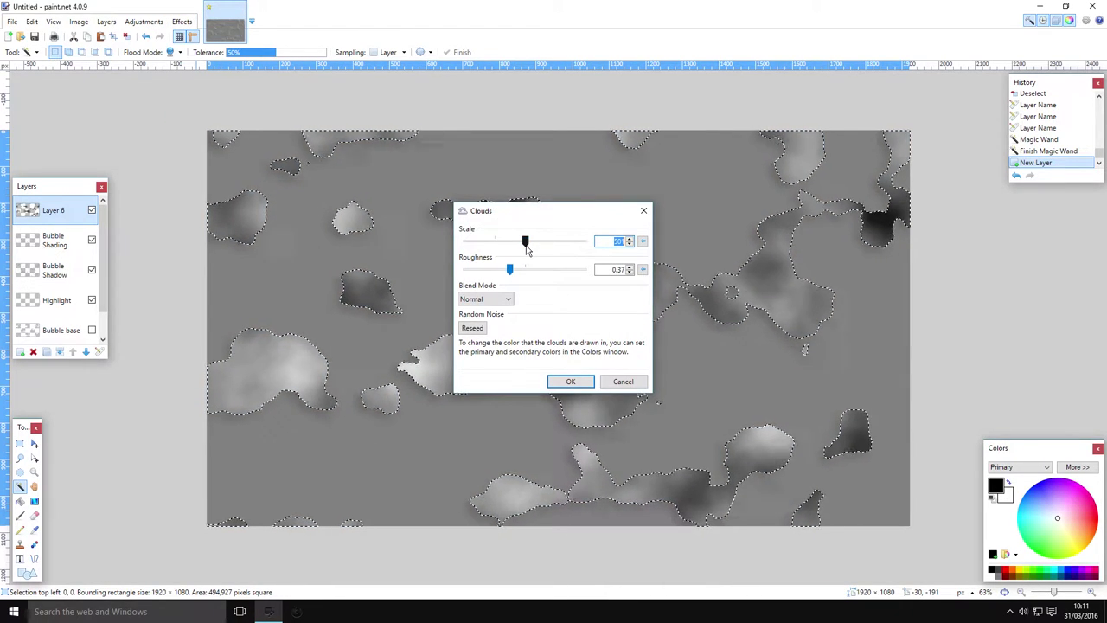
pyautogui.moveTo(526, 247); pyautogui.dragTo(604, 277)
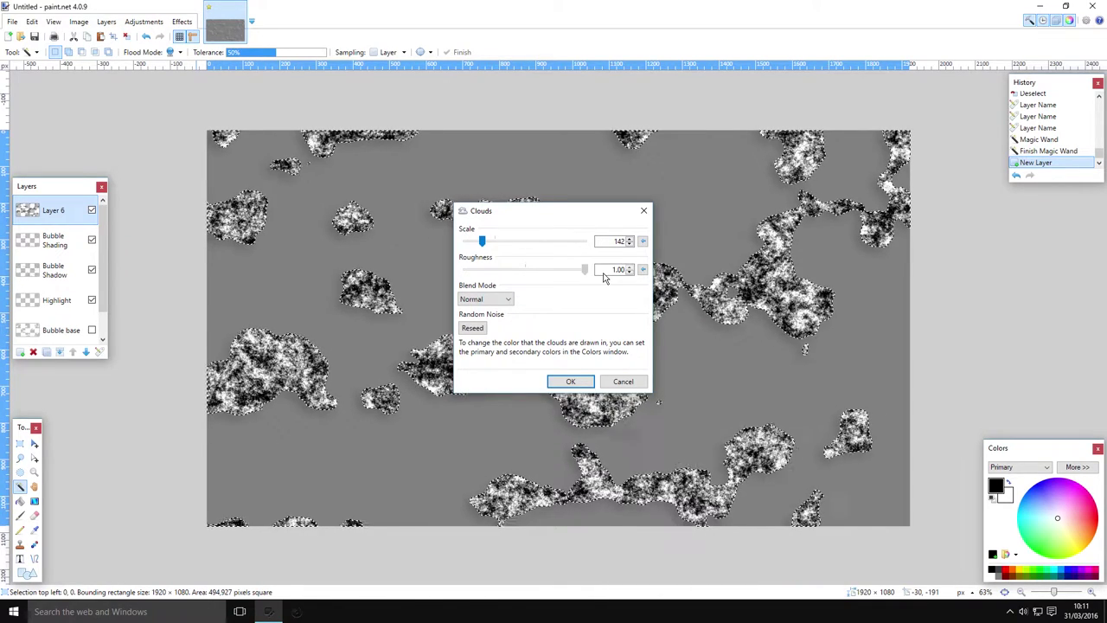
pyautogui.moveTo(483, 246); pyautogui.dragTo(504, 262)
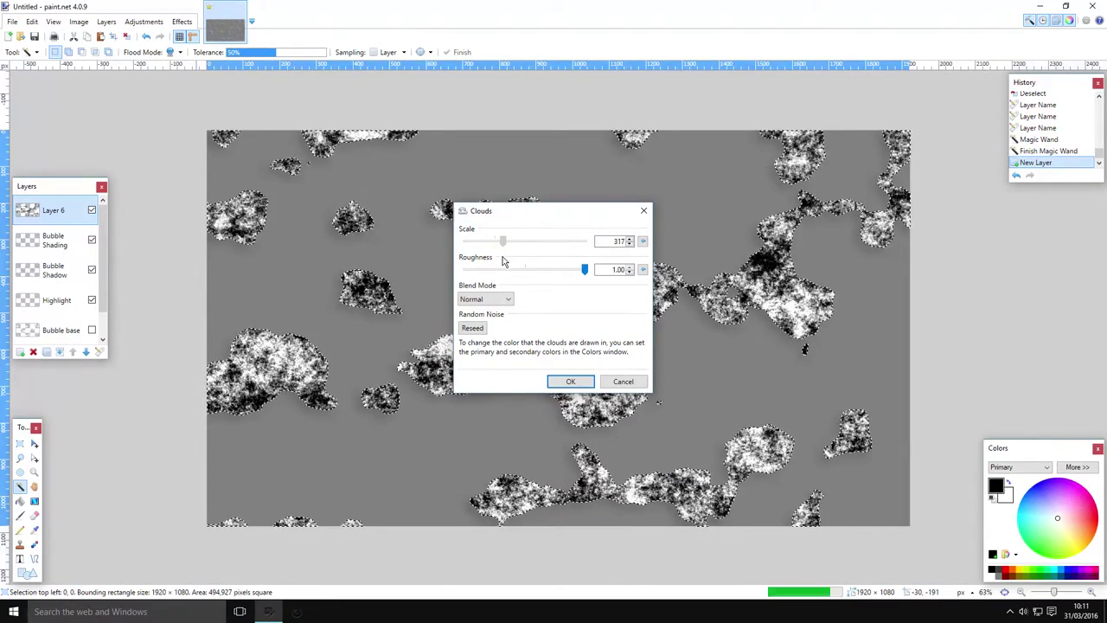
pyautogui.click(558, 384)
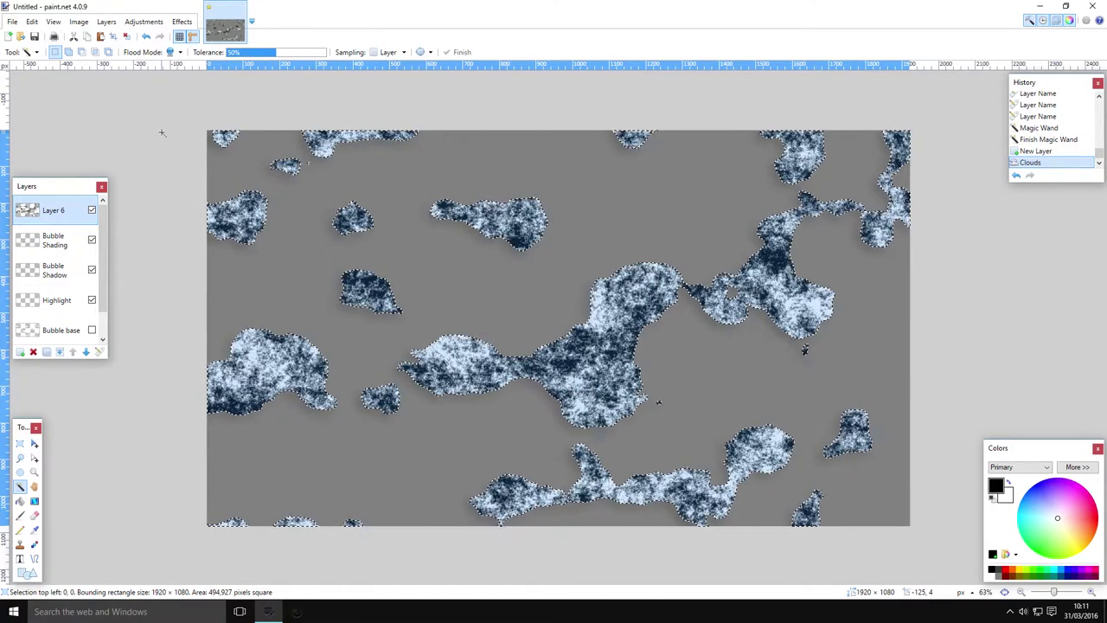
# Raise the clouds' brightness with Brightness/Contrast.
pyautogui.click(143, 21)
pyautogui.click(144, 22)
pyautogui.click(143, 22)
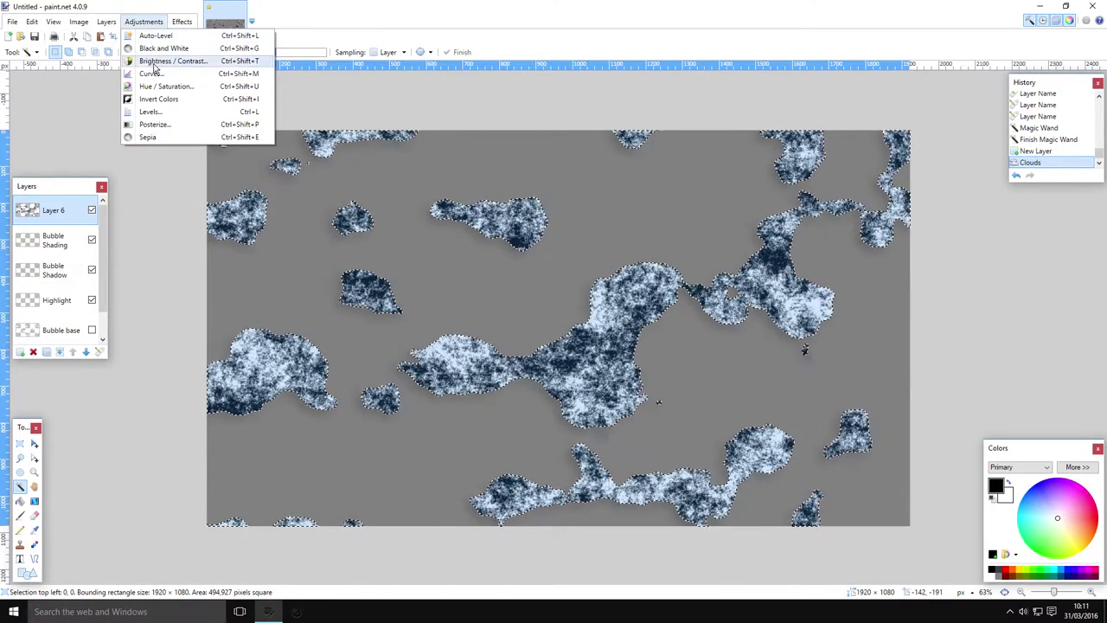
pyautogui.click(158, 64)
pyautogui.moveTo(512, 288); pyautogui.dragTo(557, 291)
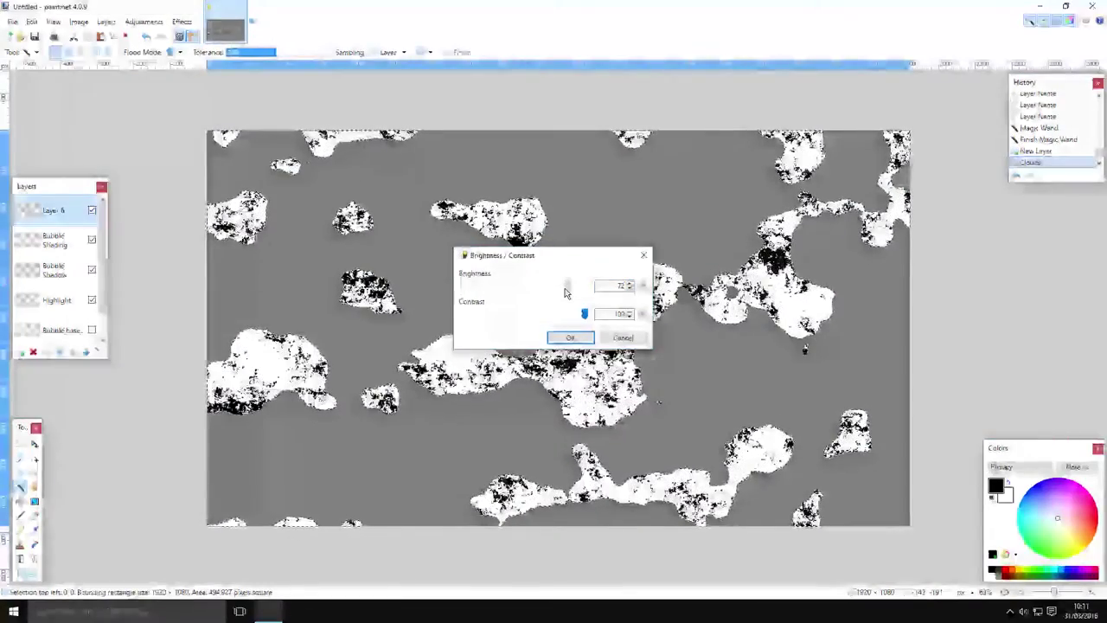
pyautogui.moveTo(565, 292); pyautogui.dragTo(525, 291)
pyautogui.press('Return')
# Smooth the clouds with the Median noise filter and delete the light areas.
pyautogui.press('s')
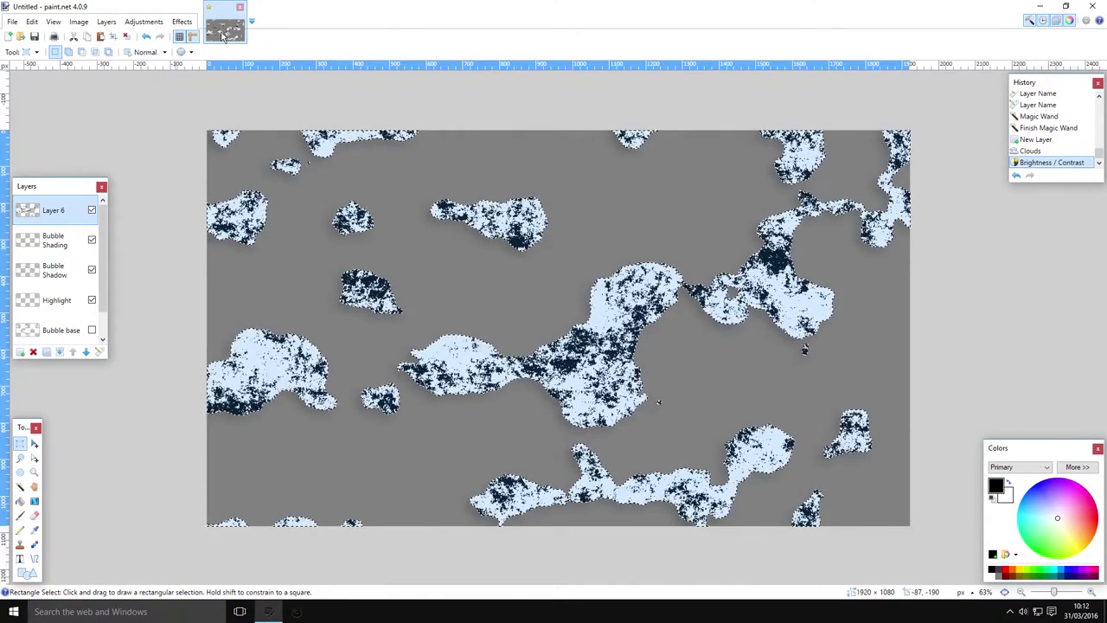
pyautogui.click(183, 21)
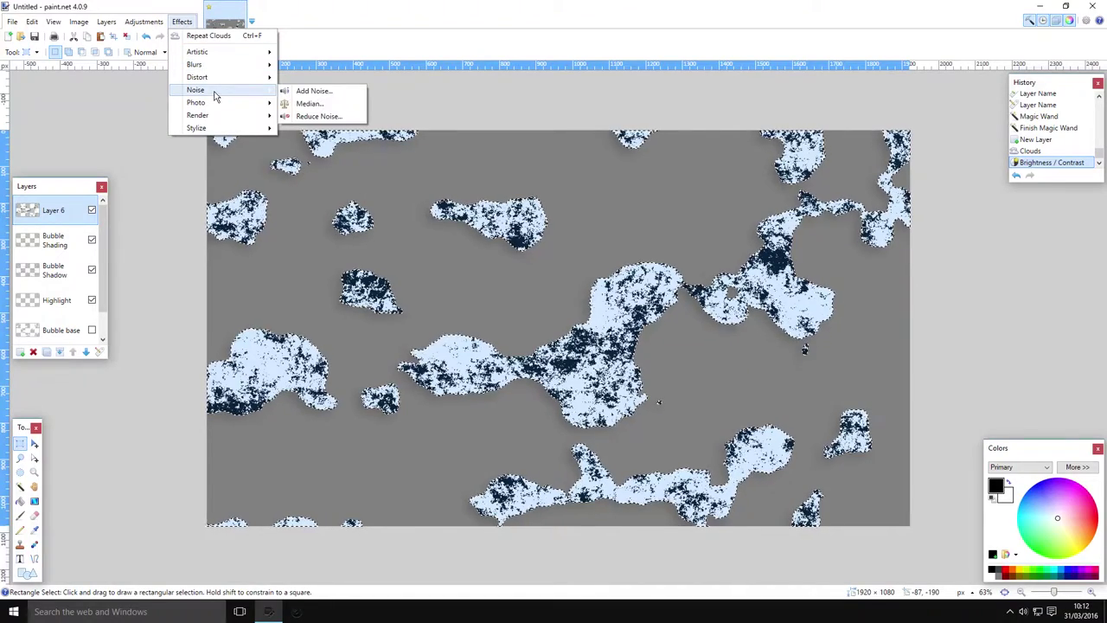
pyautogui.click(309, 104)
pyautogui.click(546, 336)
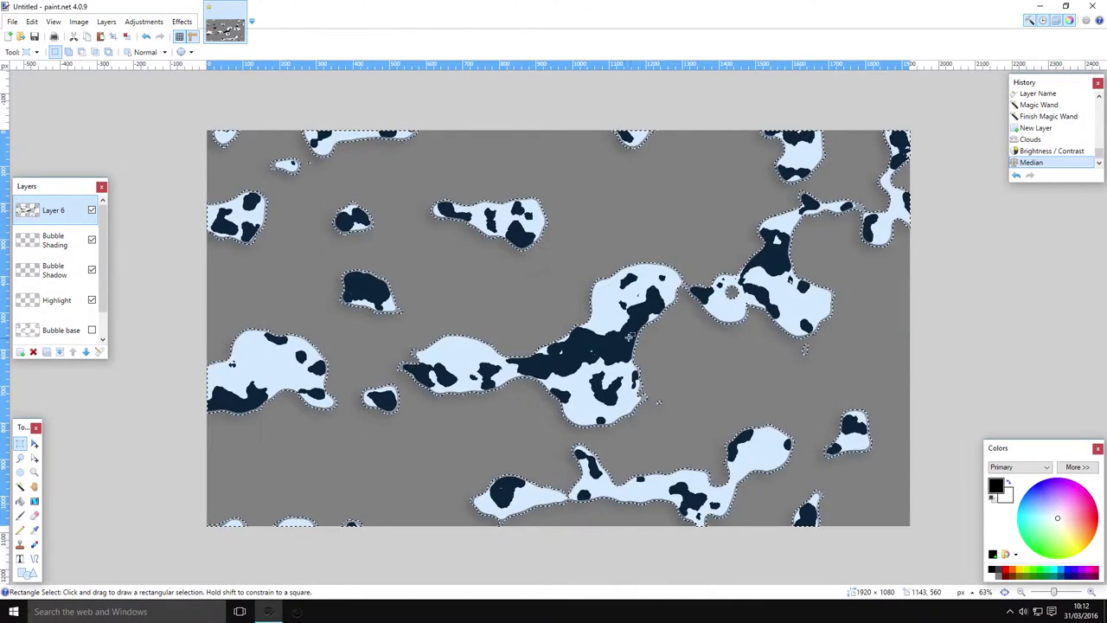
pyautogui.click(20, 488)
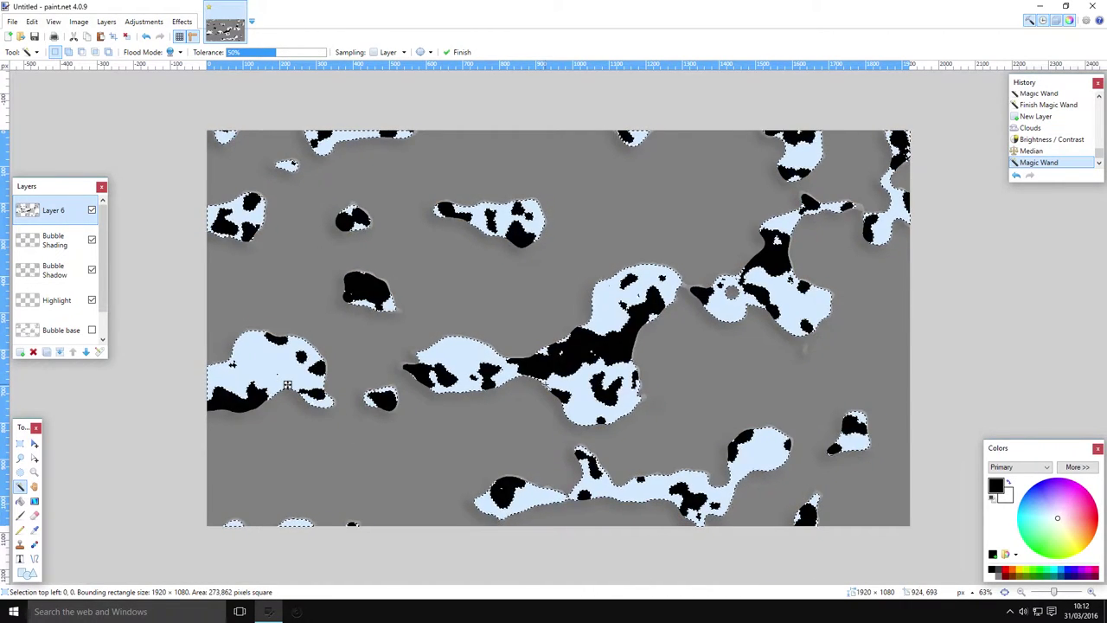
pyautogui.press('Delete')
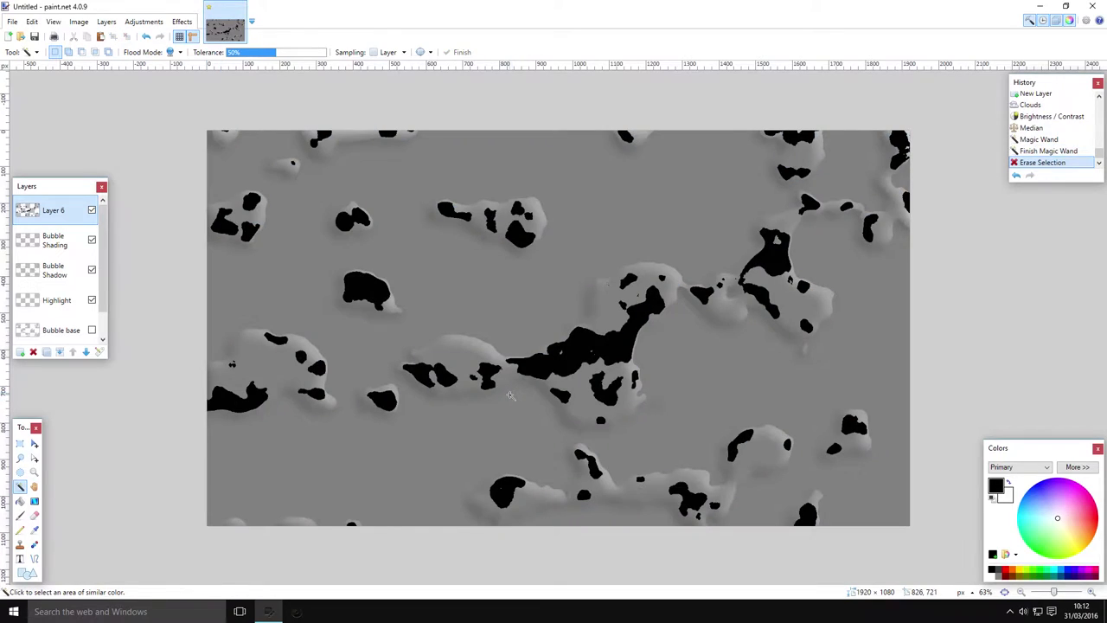
# Invert Layer 6's colours so the holes turn white, then select all the white holes.
pyautogui.click(145, 22)
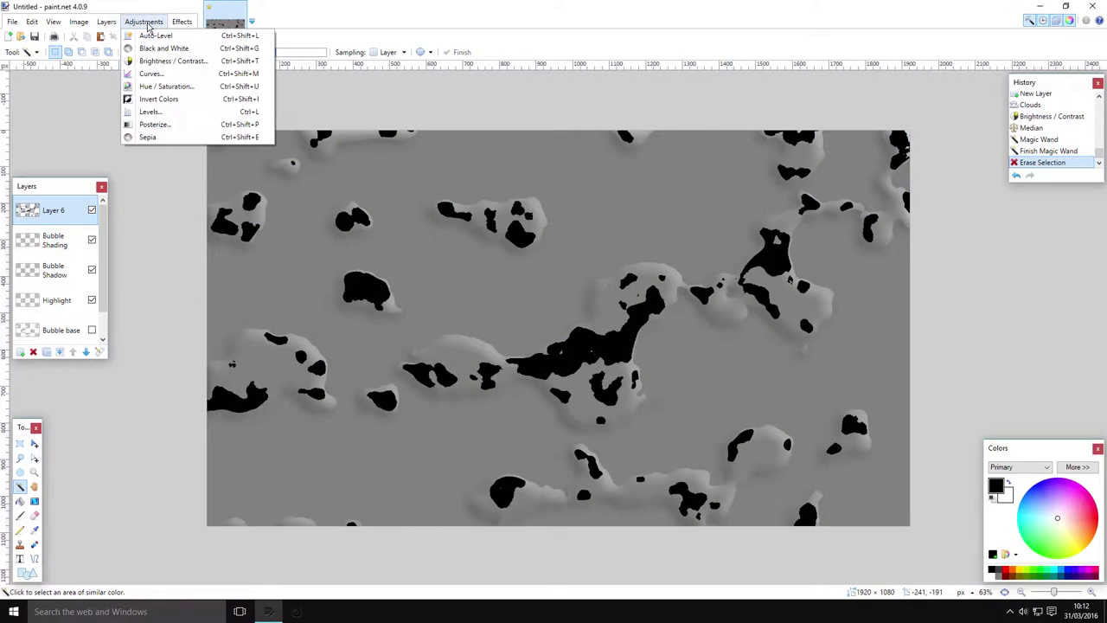
pyautogui.click(181, 99)
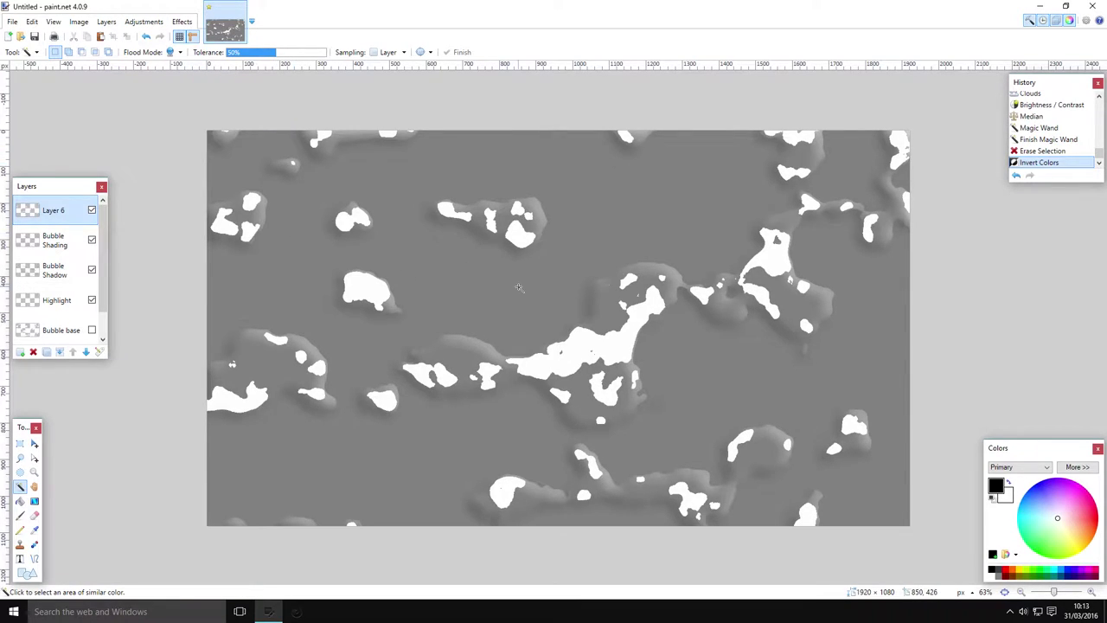
pyautogui.scroll(3, 518, 287)
pyautogui.hotkey('ctrl', 'b')
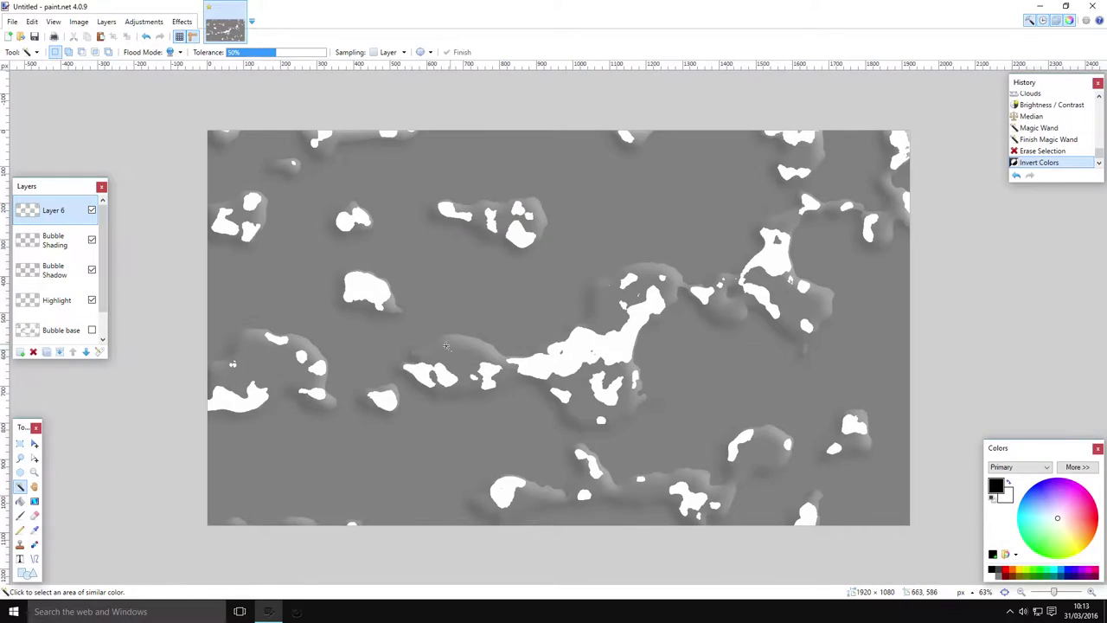
pyautogui.scroll(-2, 476, 344)
pyautogui.hotkey('ctrl', 'b')
pyautogui.scroll(2, 465, 349)
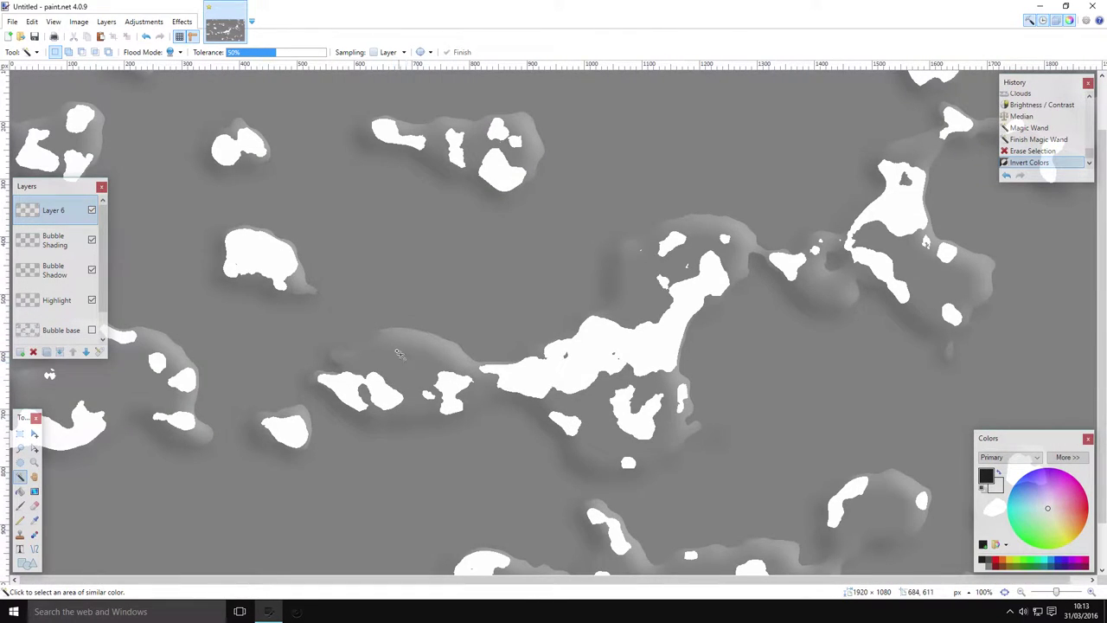
pyautogui.click(260, 253)
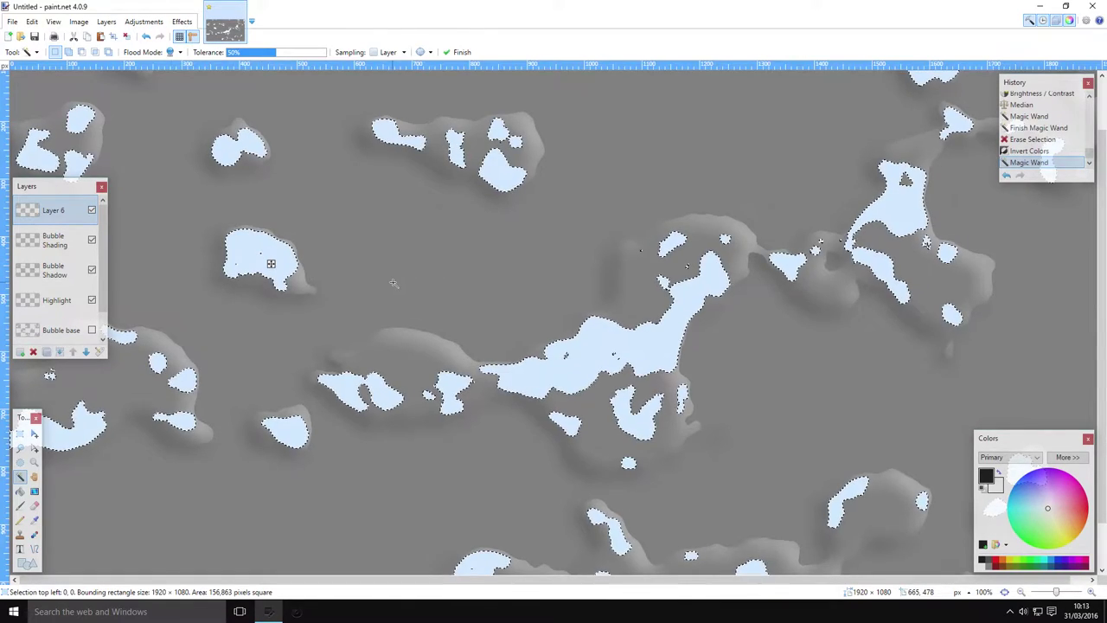
# Invert the selection and refine it with Magic Wand to just the rim bands around the holes.
pyautogui.press('s')
pyautogui.hotkey('ctrl', 'b')
pyautogui.moveTo(281, 167); pyautogui.dragTo(835, 484)
pyautogui.scroll(2, 554, 328)
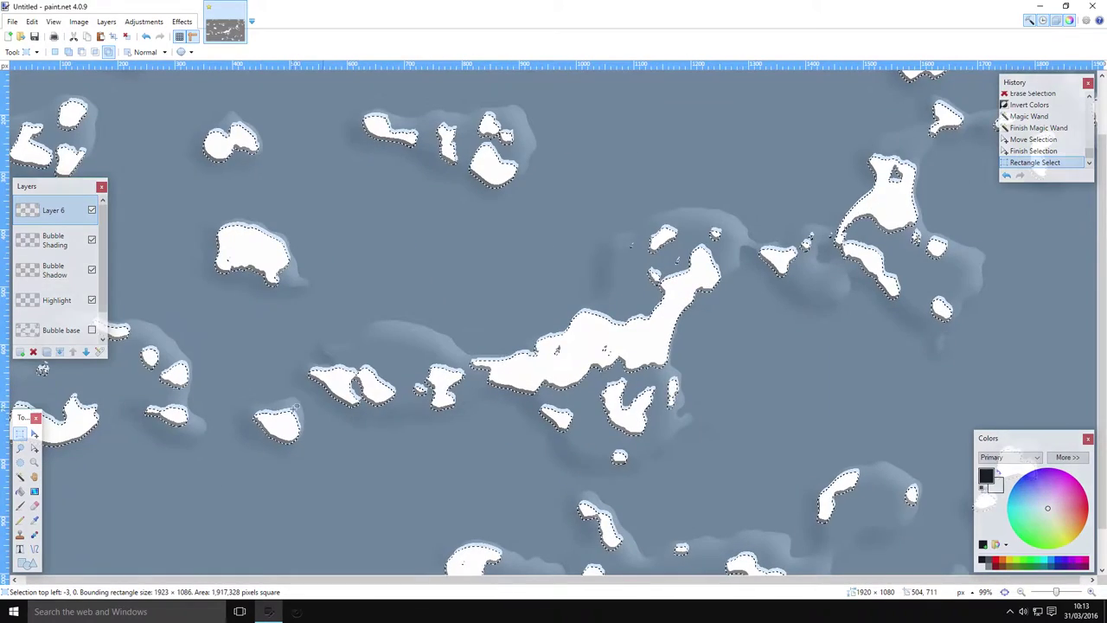
pyautogui.click(20, 476)
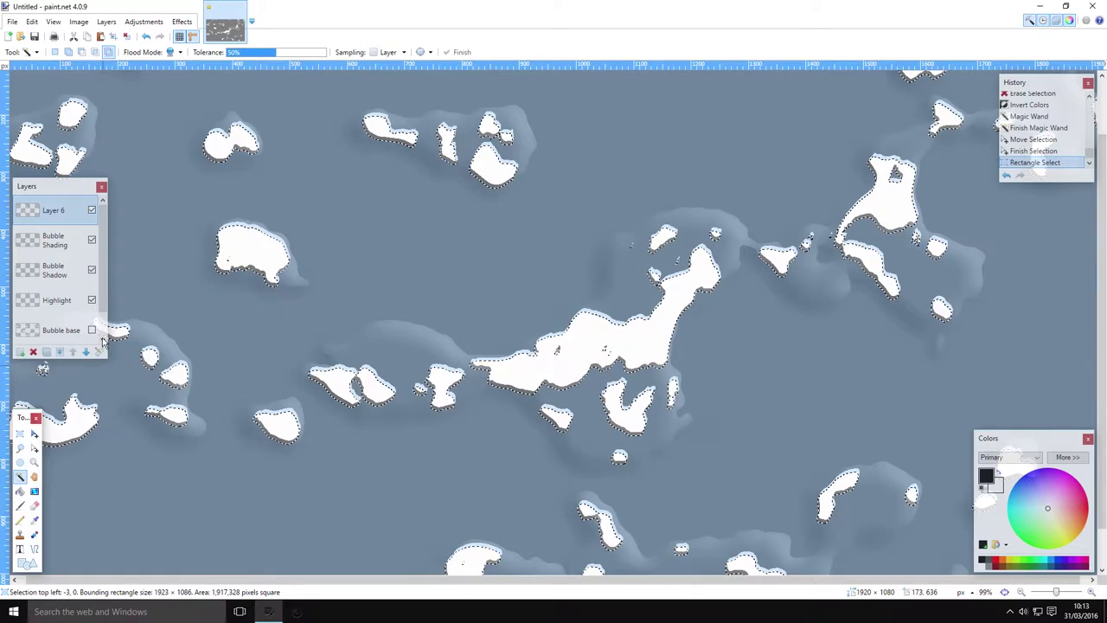
pyautogui.click(513, 370)
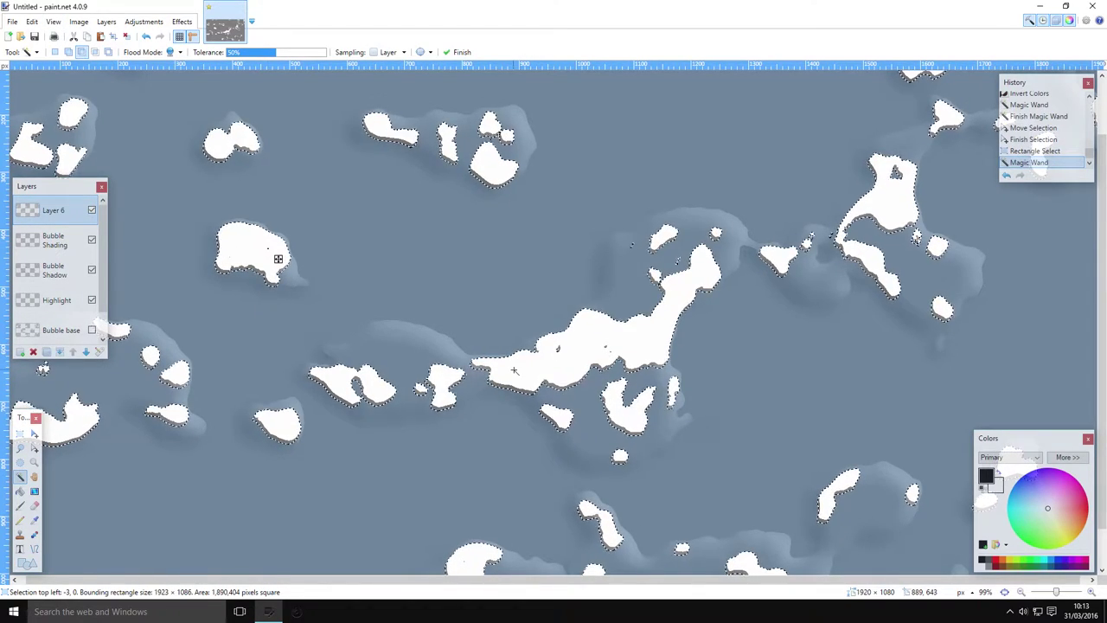
pyautogui.click(374, 266)
pyautogui.scroll(3, 343, 250)
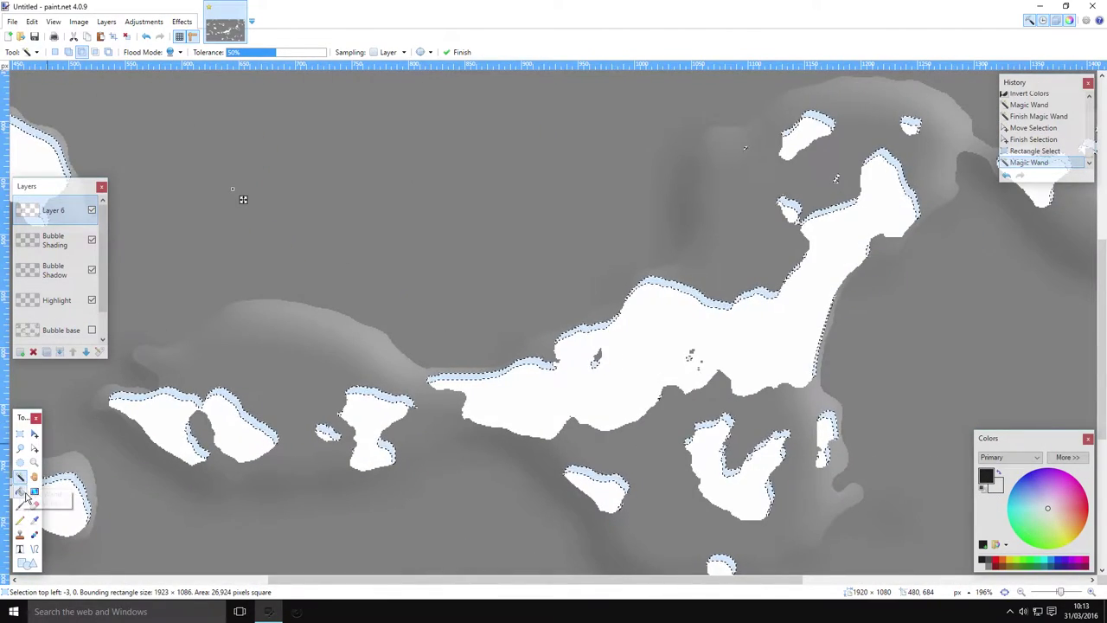
# Fill the rim bands with black on a new Layer 7.
pyautogui.click(24, 492)
pyautogui.scroll(3, 609, 256)
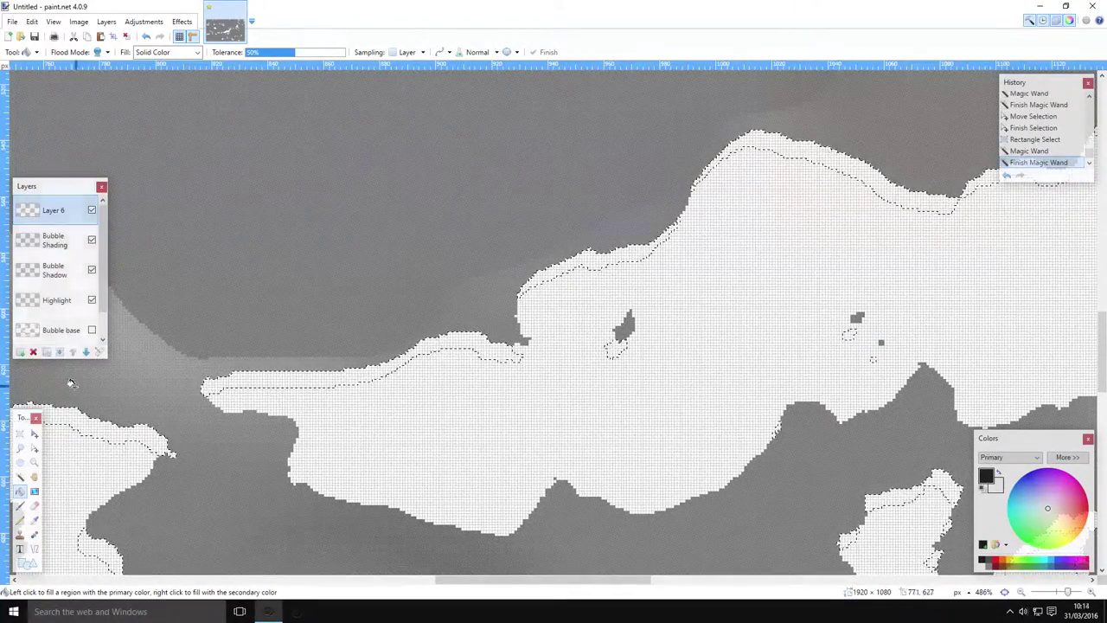
pyautogui.hotkey('ctrl', 'shift', 'n')
pyautogui.click(575, 276)
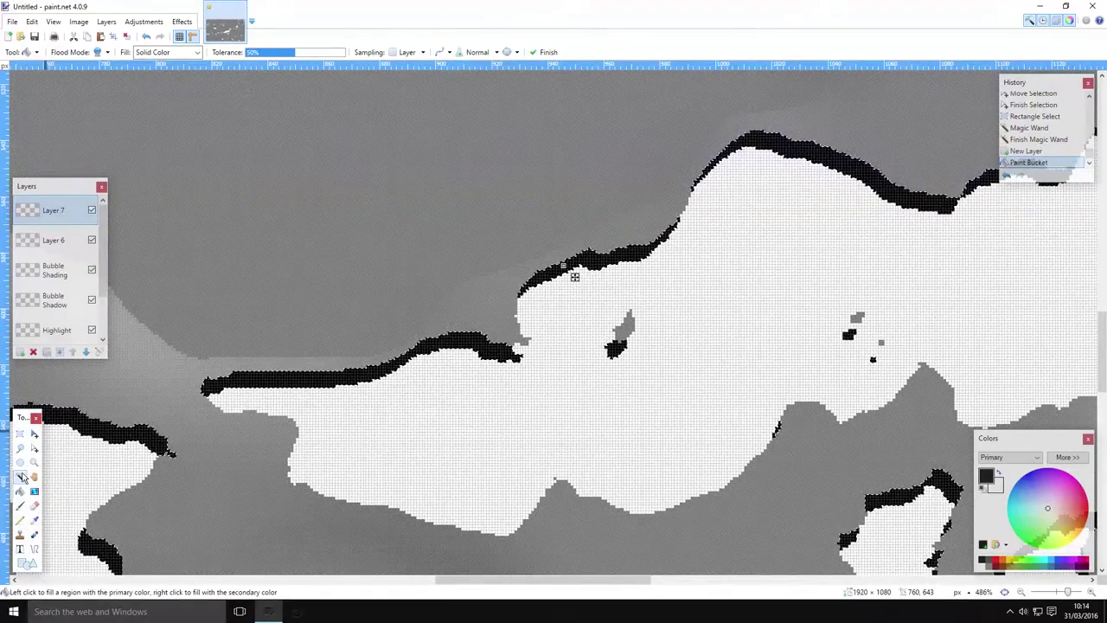
# Rename Layer 6 to 'Holes', select its white hole region and make Layer 7 active.
pyautogui.click(23, 477)
pyautogui.click(83, 241)
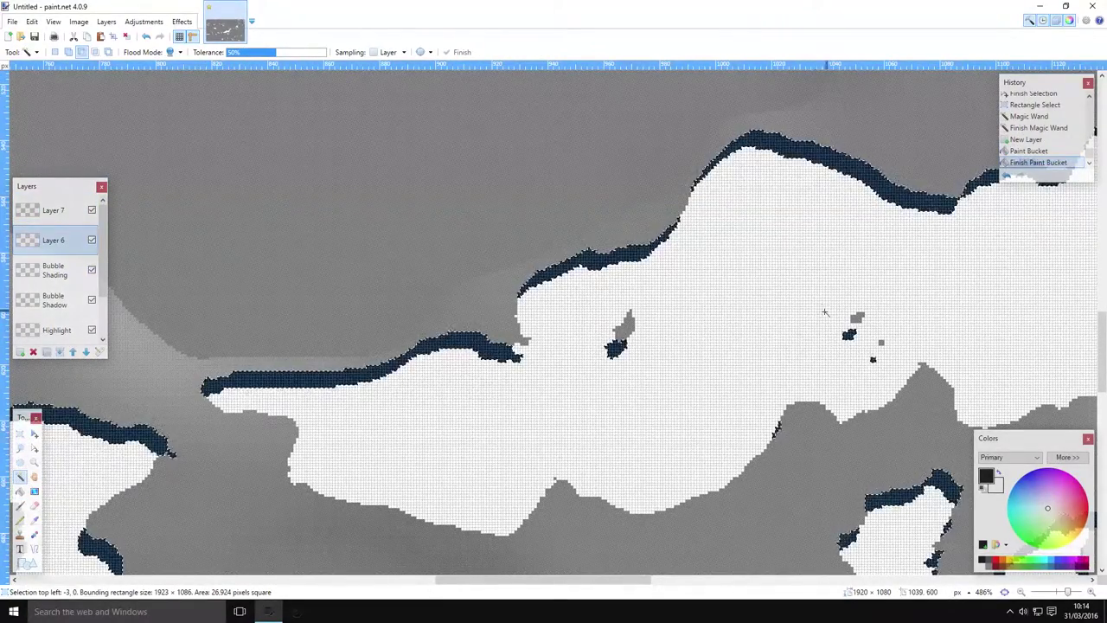
pyautogui.doubleClick(39, 242)
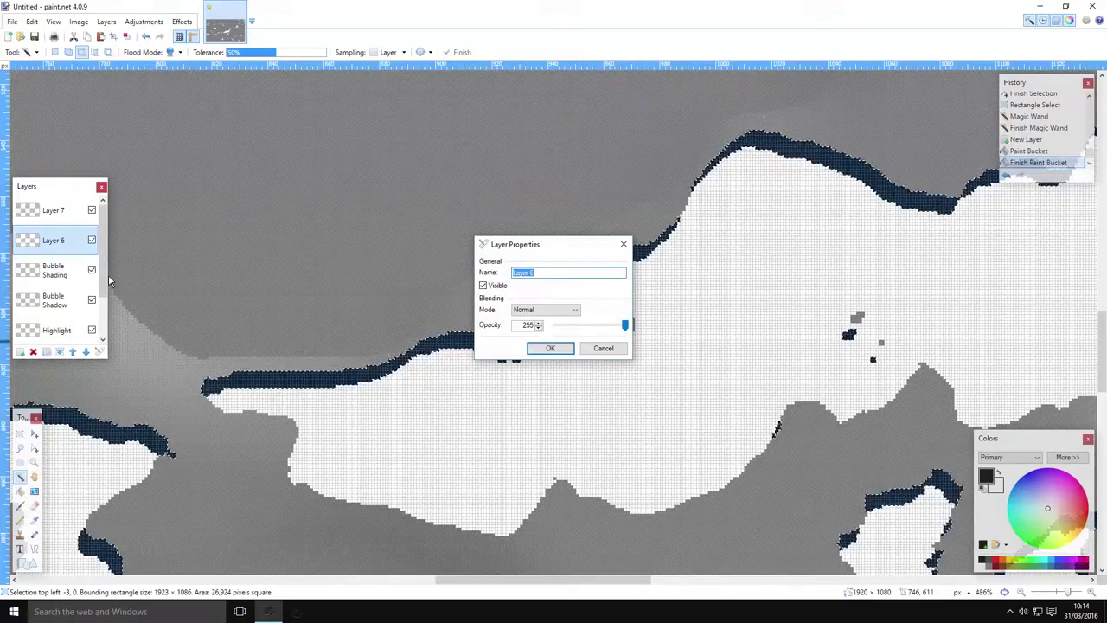
pyautogui.press('Return')
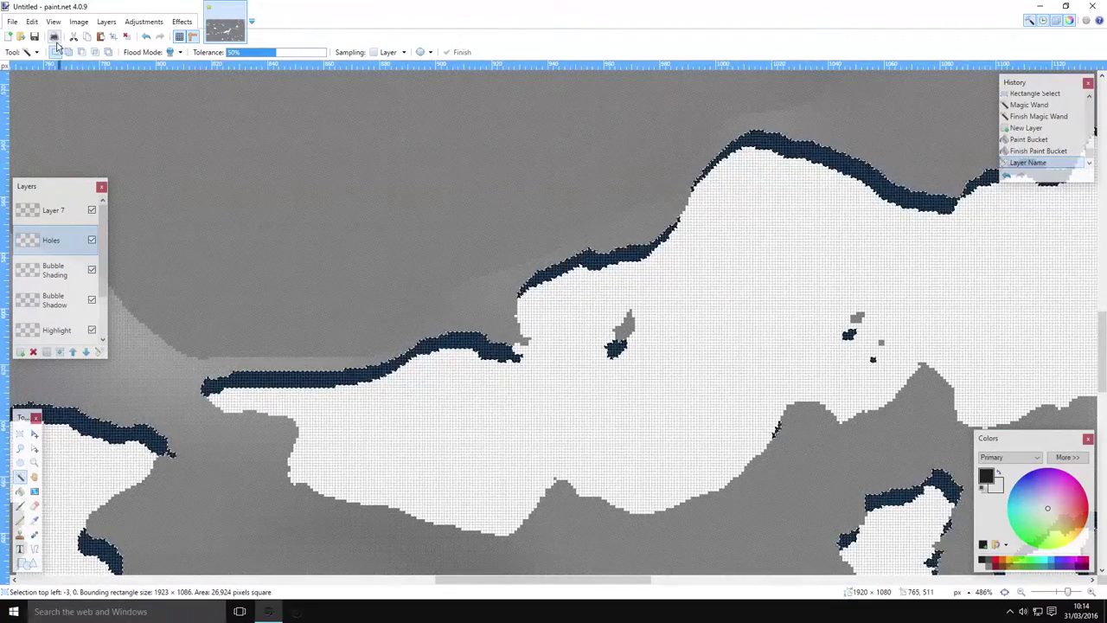
pyautogui.click(439, 402)
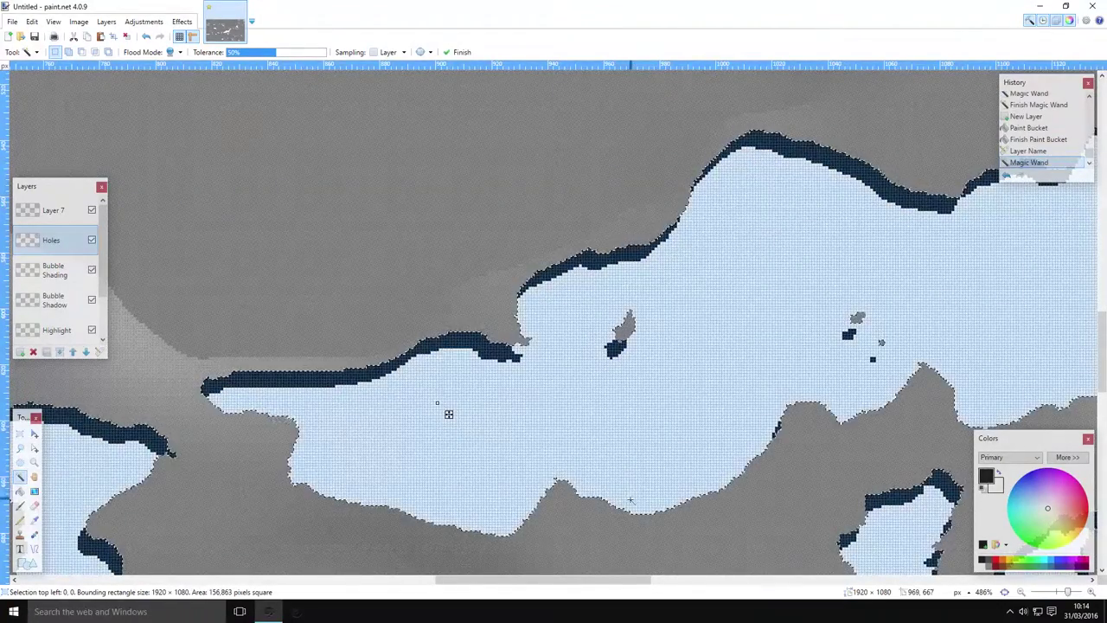
pyautogui.click(66, 200)
# Rename Layer 7 to 'Drop Shadow'.
pyautogui.doubleClick(66, 203)
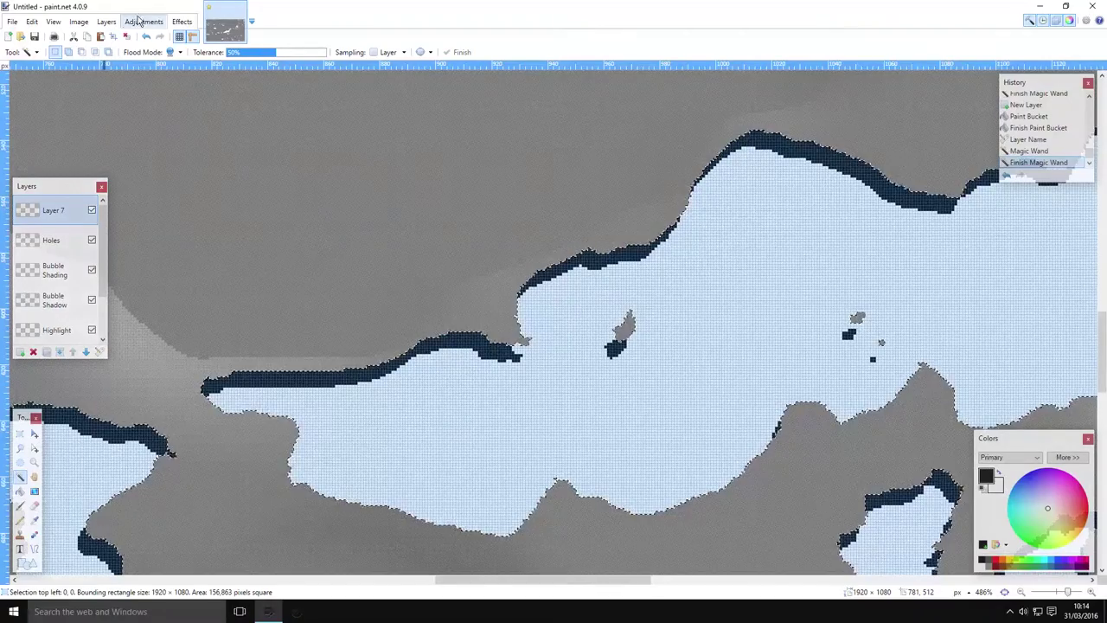
pyautogui.write('Drop s')
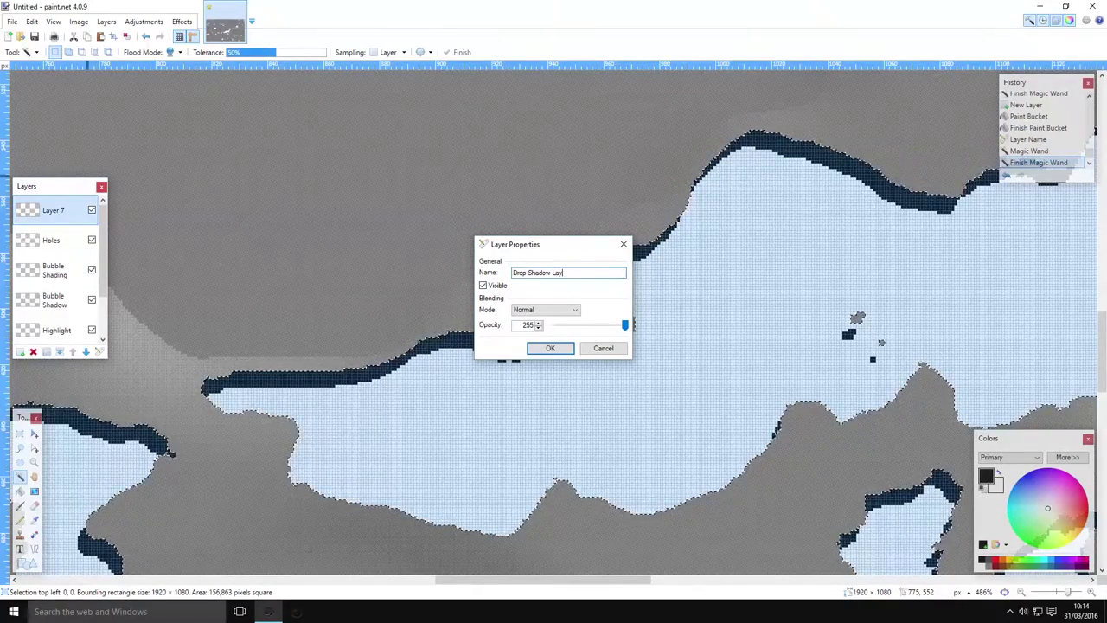
pyautogui.press('Return')
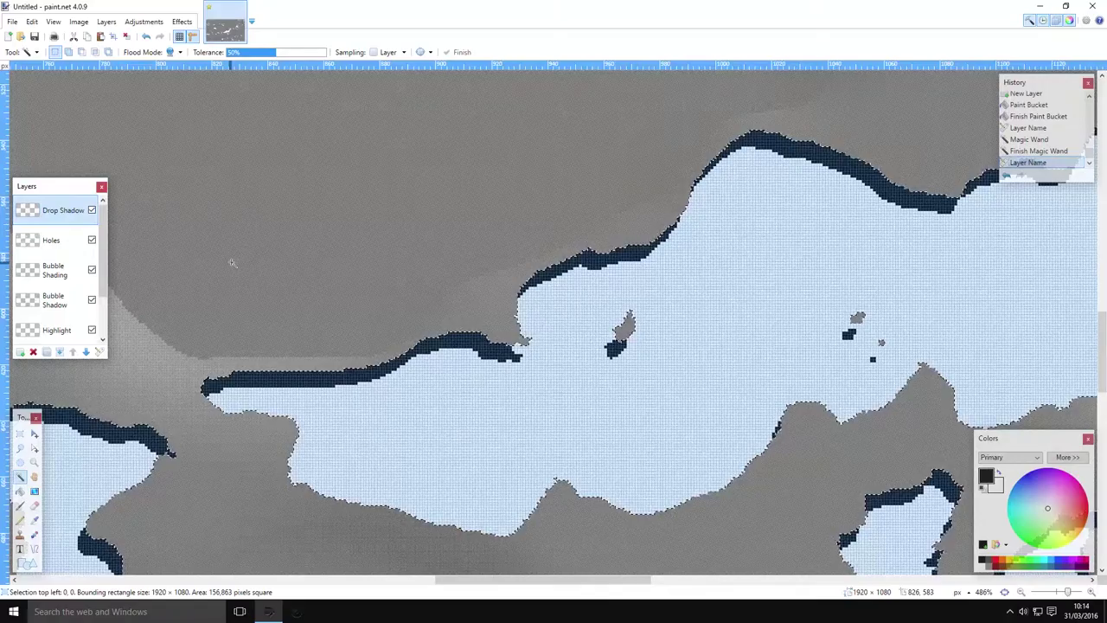
# Set up a Gaussian Blur of radius 14 on the rim layer.
pyautogui.click(182, 22)
pyautogui.moveTo(194, 65)
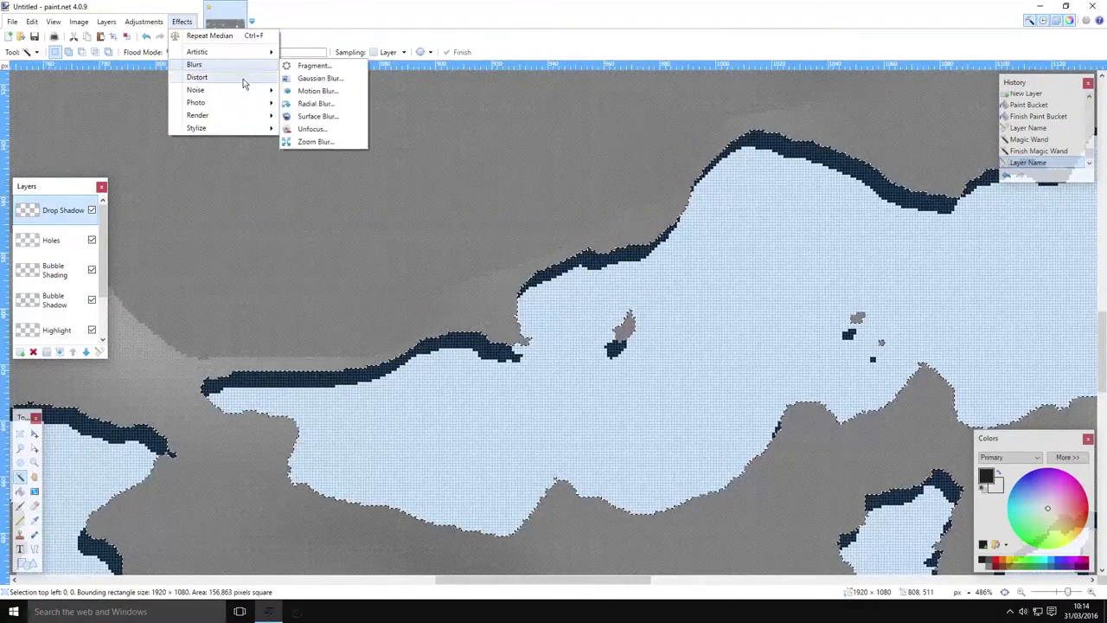
pyautogui.click(346, 77)
pyautogui.moveTo(477, 306); pyautogui.dragTo(473, 309)
# Apply the radius-14 blur to the rims and clear the selection.
pyautogui.click(569, 323)
pyautogui.hotkey('ctrl', 'd')
pyautogui.press('s')
pyautogui.hotkey('ctrl', 'b')
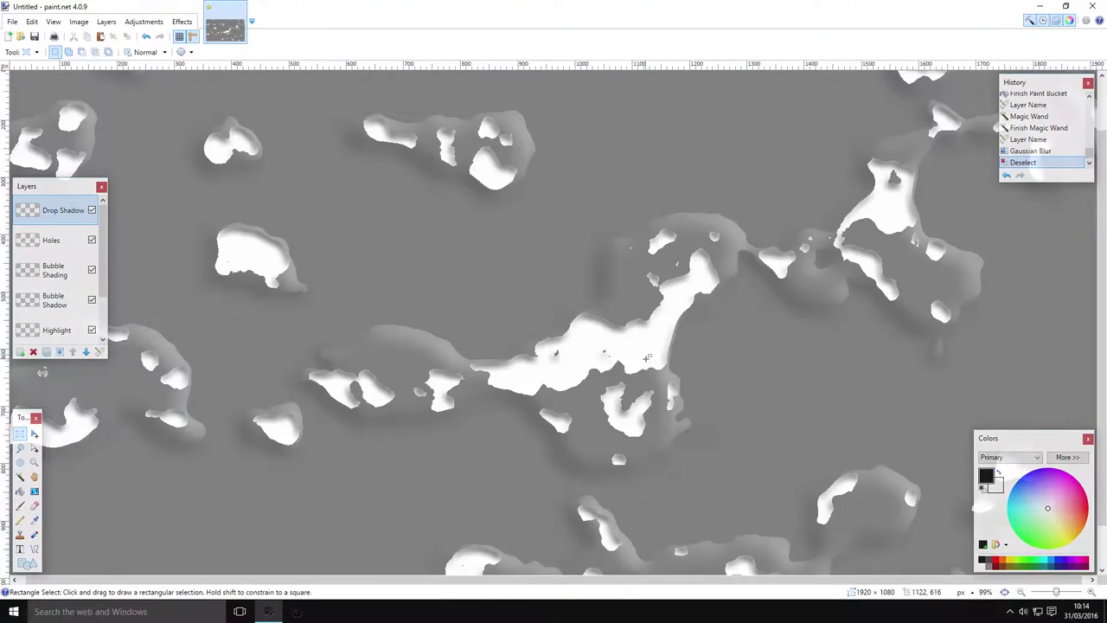
# Fill the white holes on the Holes layer with dark grey, then deselect.
pyautogui.click(52, 240)
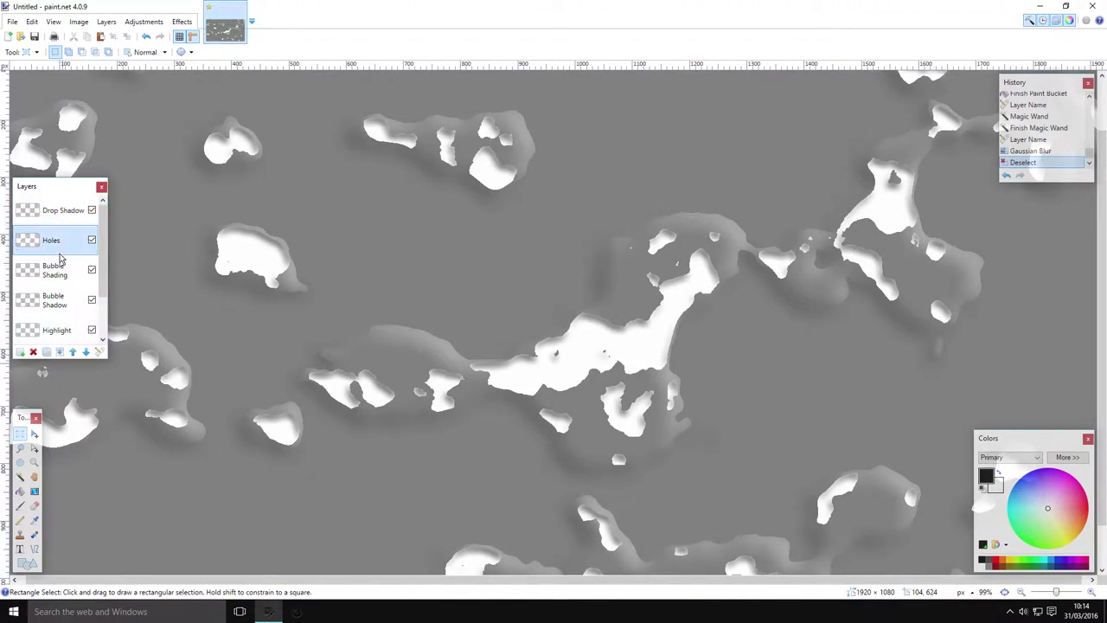
pyautogui.click(22, 477)
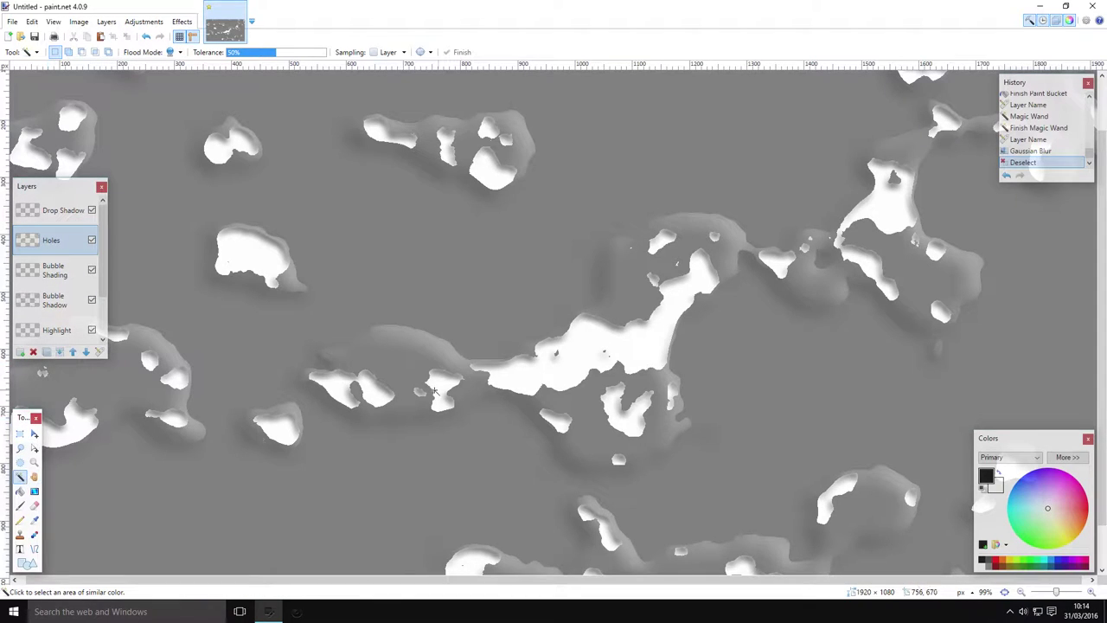
pyautogui.click(586, 388)
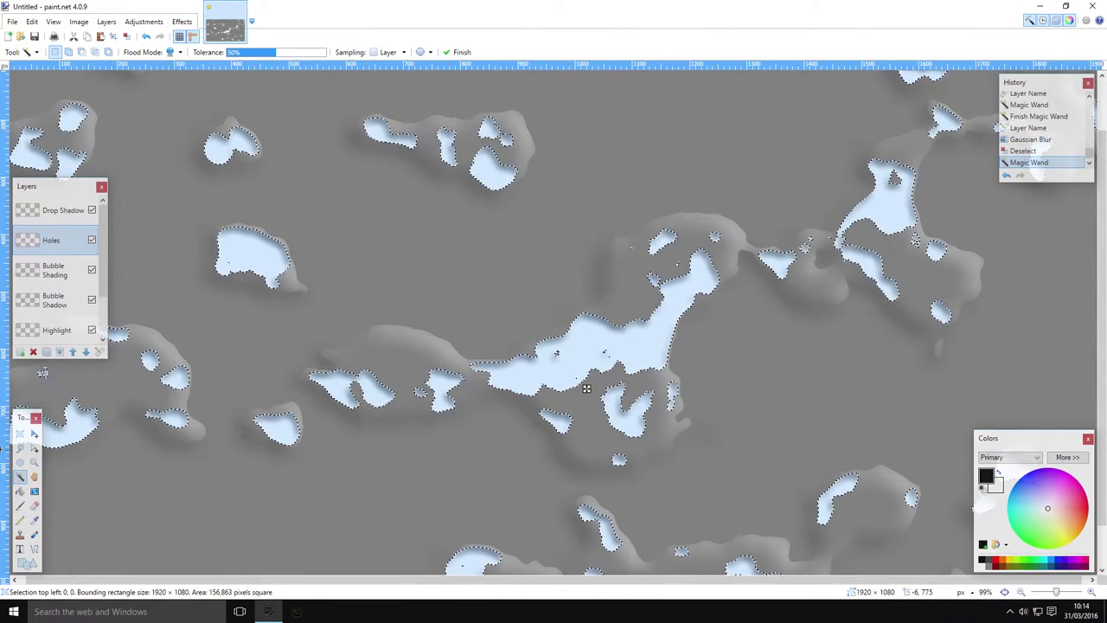
pyautogui.press('f')
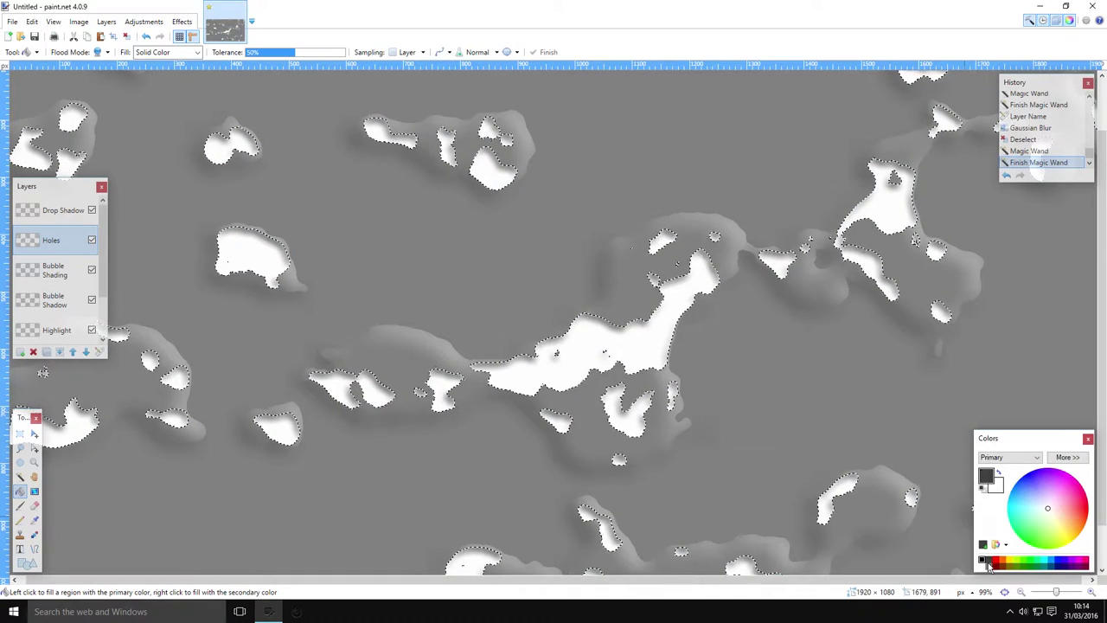
pyautogui.click(640, 348)
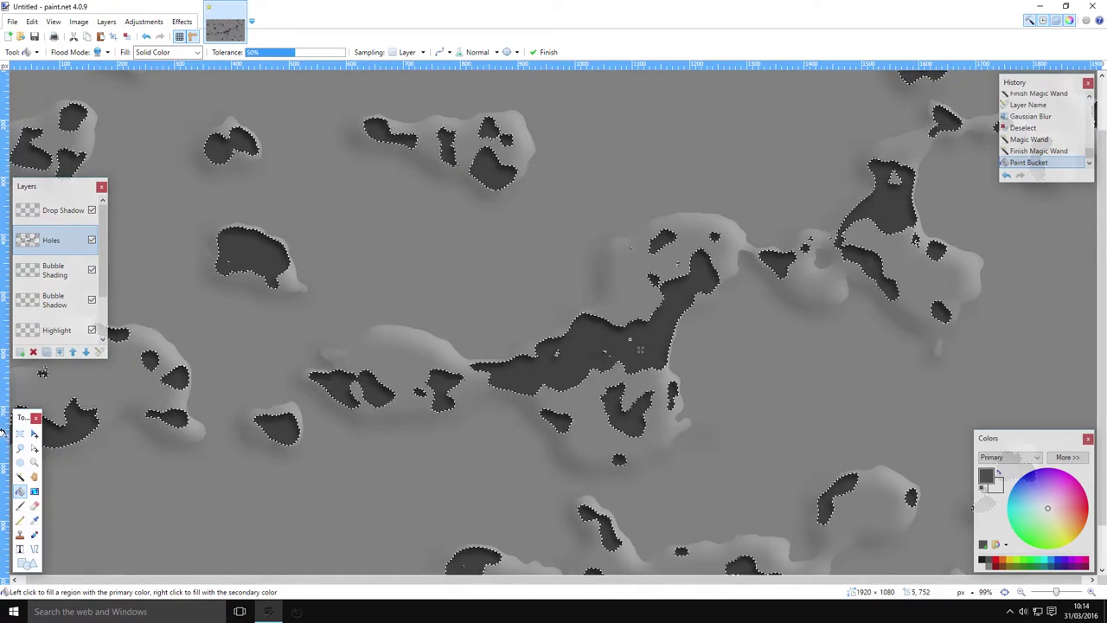
pyautogui.press('s')
pyautogui.hotkey('ctrl', 'd')
pyautogui.scroll(-3, 274, 327)
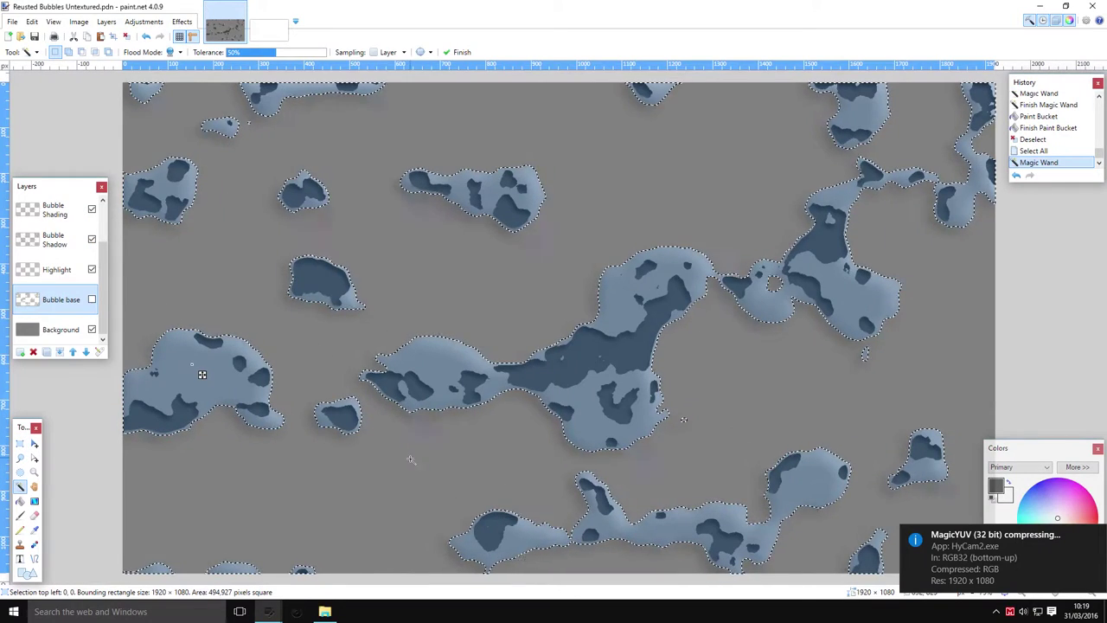
# Nudge the Bubble base selection slightly up and right with Move Selection.
pyautogui.hotkey('ctrl', '-')
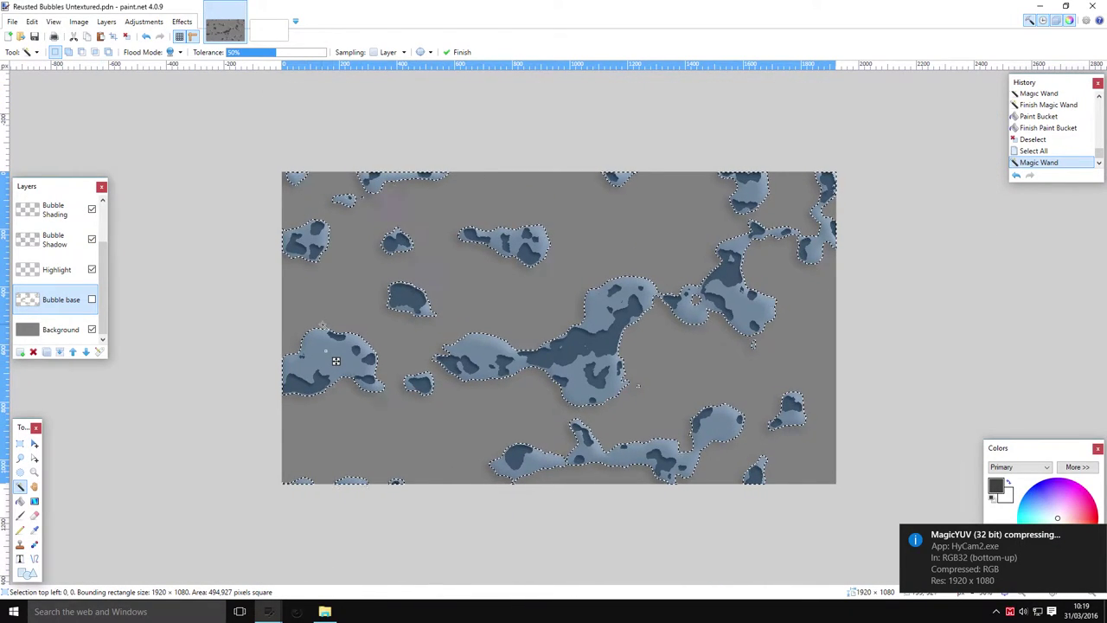
pyautogui.scroll(2, 562, 328)
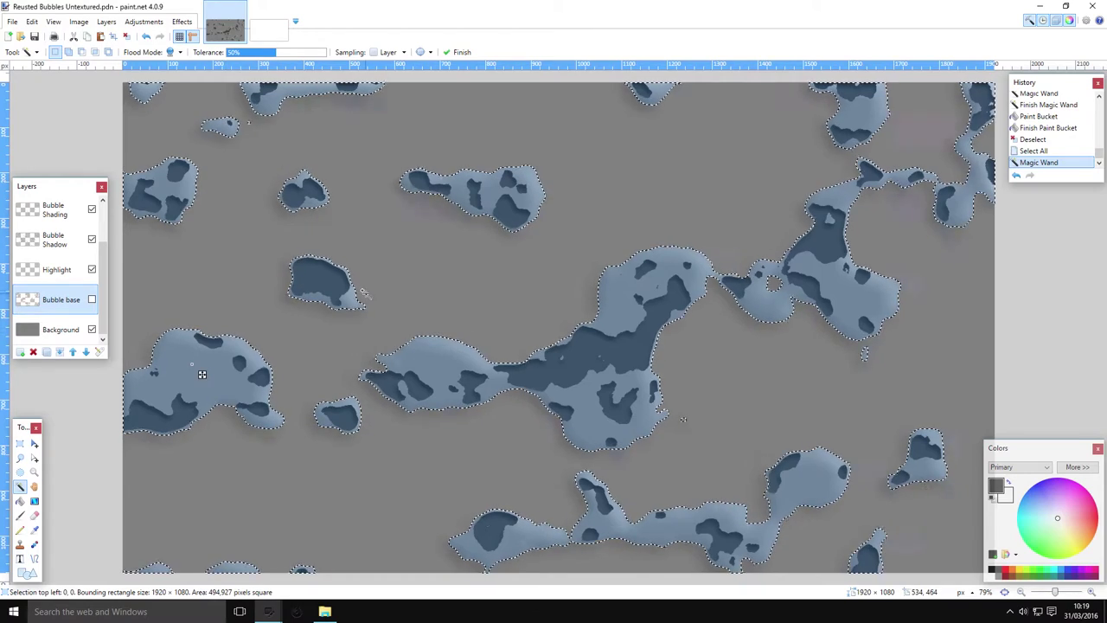
pyautogui.scroll(2, 242, 327)
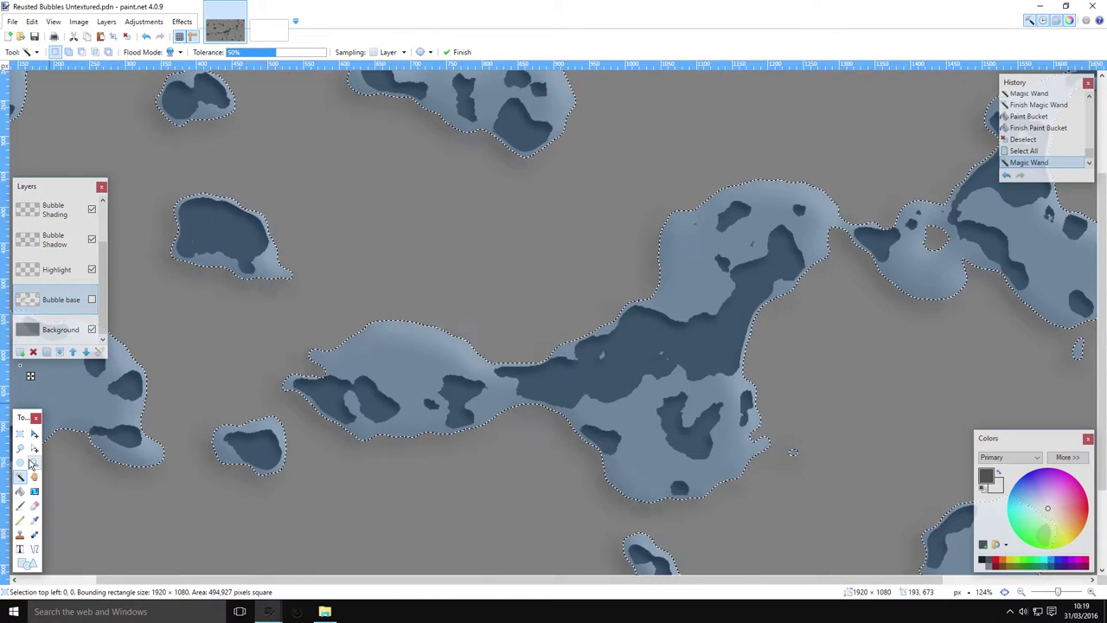
pyautogui.click(34, 448)
pyautogui.moveTo(377, 418); pyautogui.dragTo(381, 407)
# Exclude the bubble region with Magic Wand to leave a thin rim strip, and add empty Layer 8.
pyautogui.scroll(1, 364, 390)
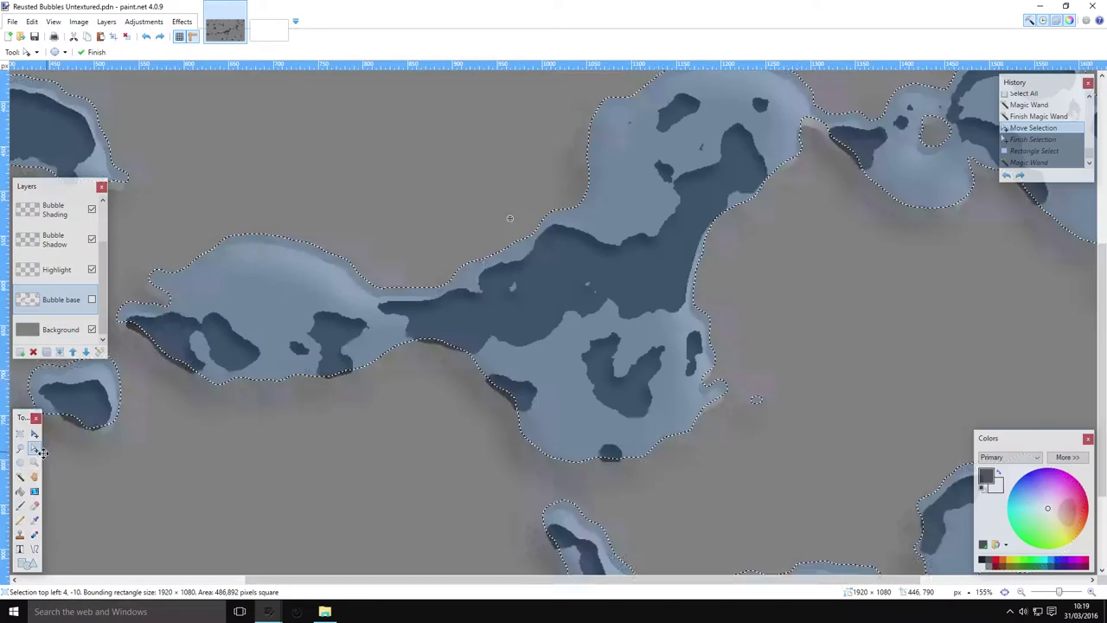
pyautogui.click(20, 477)
pyautogui.scroll(-3, 279, 316)
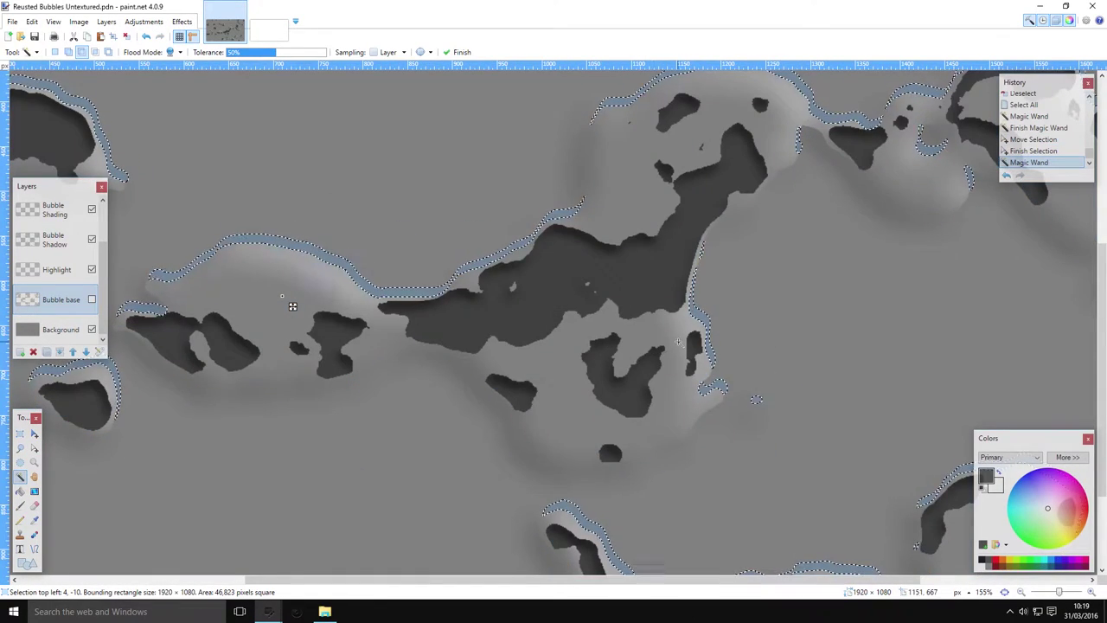
pyautogui.click(626, 312)
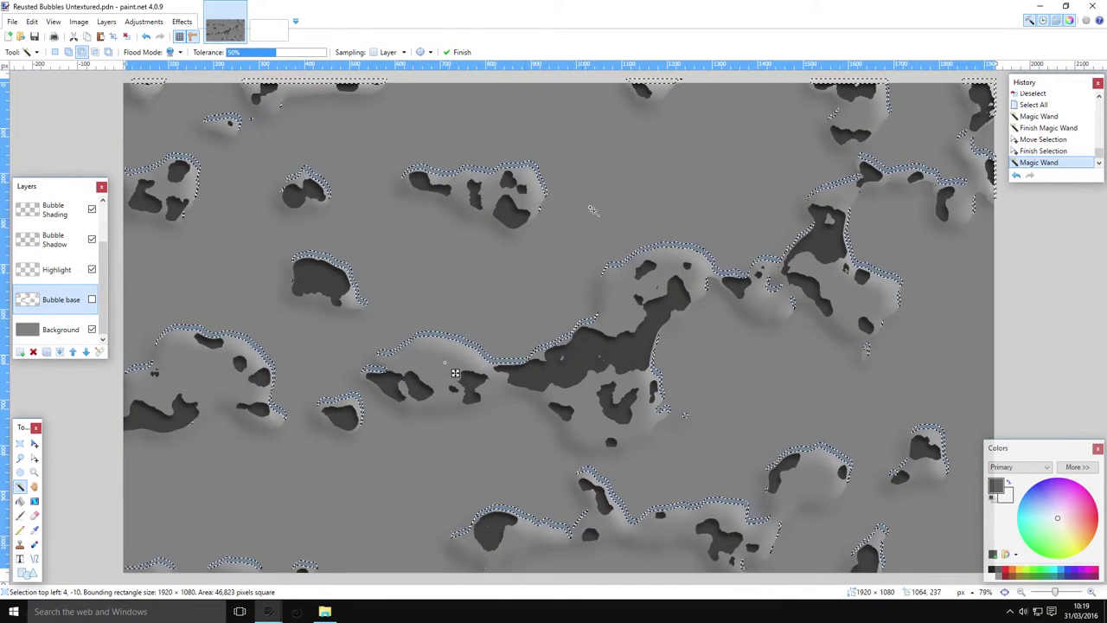
pyautogui.scroll(5, 455, 372)
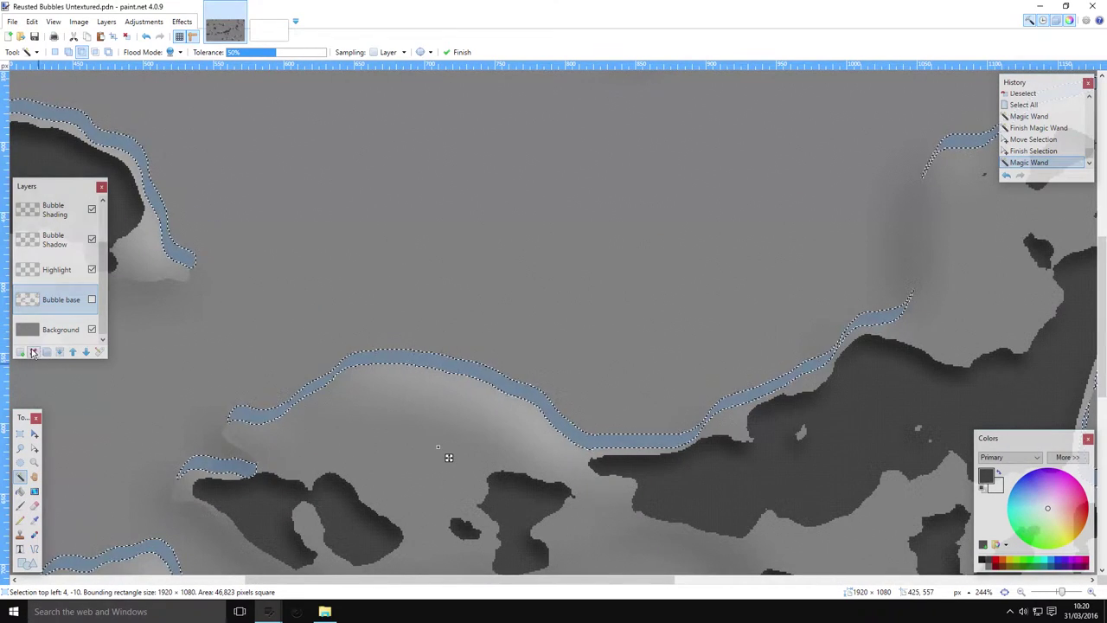
pyautogui.click(21, 352)
# Fill the rim strip white on Layer 8, then Magic Wand the Bubble base shapes.
pyautogui.press('f')
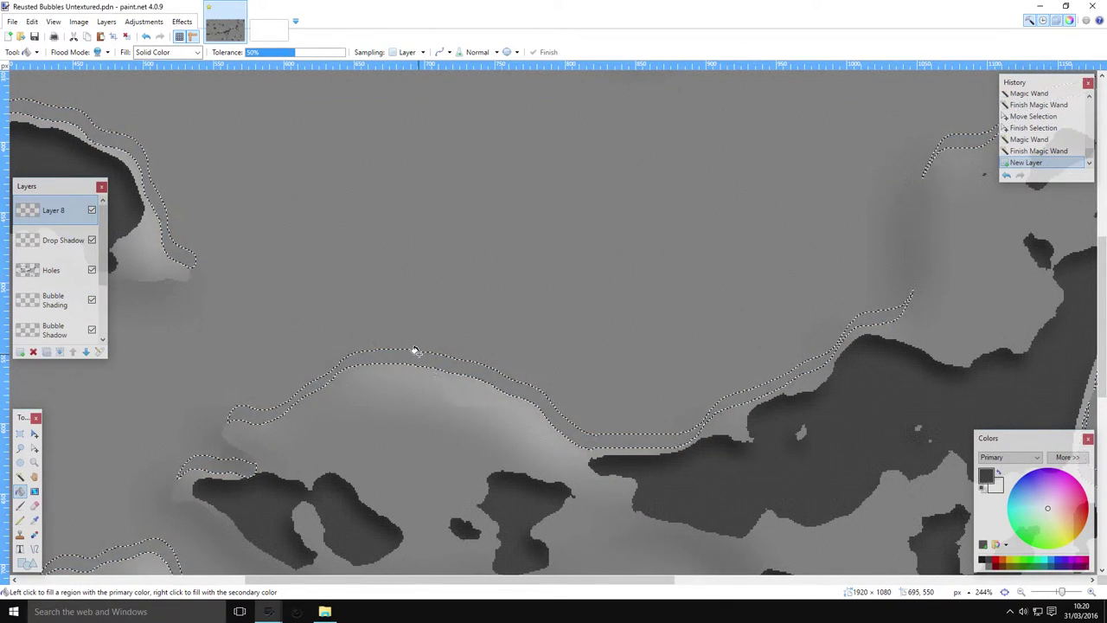
pyautogui.click(414, 351)
pyautogui.scroll(-5, 427, 364)
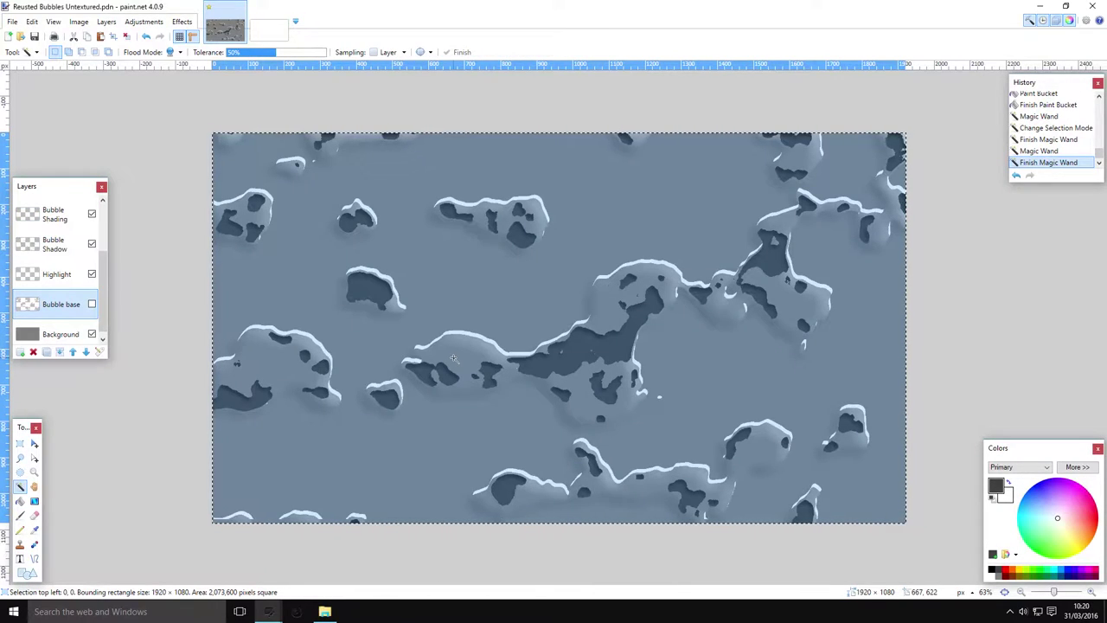
pyautogui.click(458, 367)
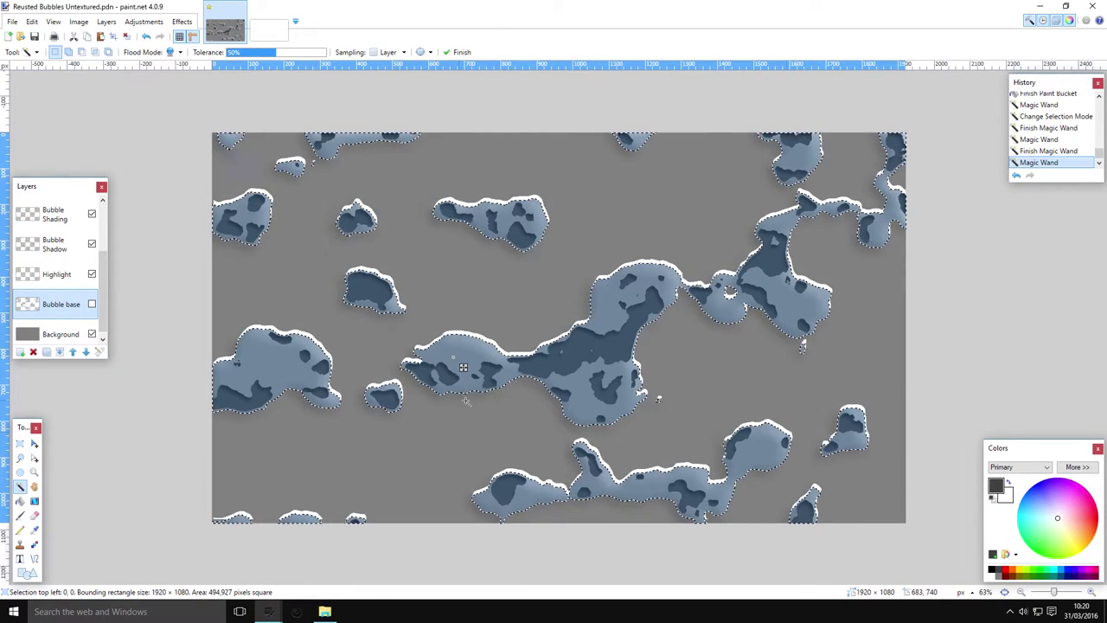
# Invert the selection with an xor Rectangle Select over the whole image, then make Layer 8 active.
pyautogui.scroll(-2, 463, 367)
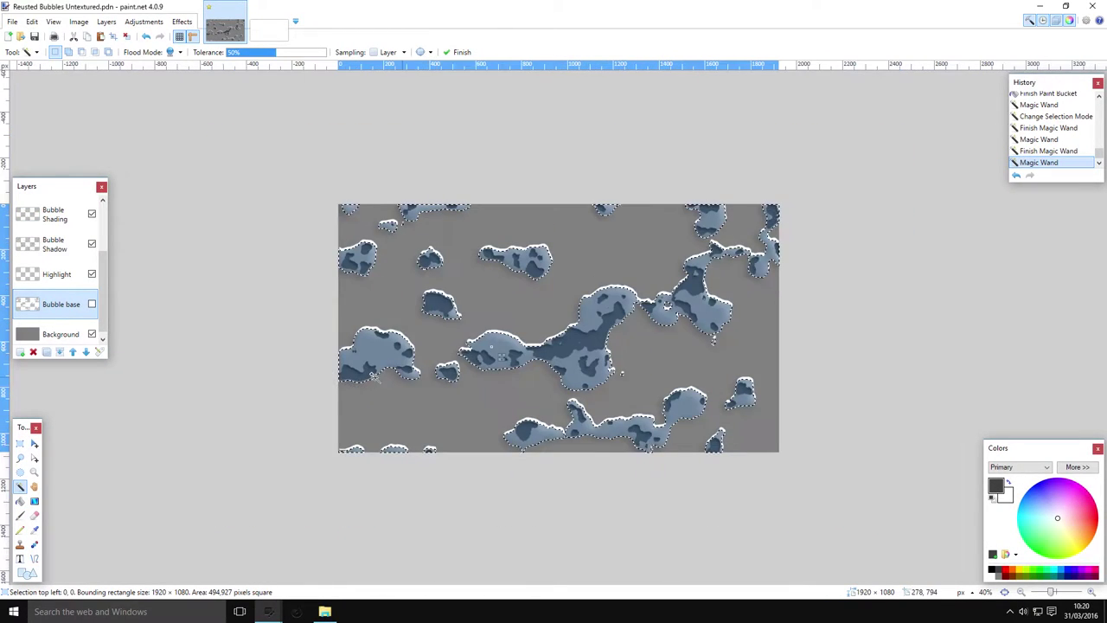
pyautogui.click(19, 444)
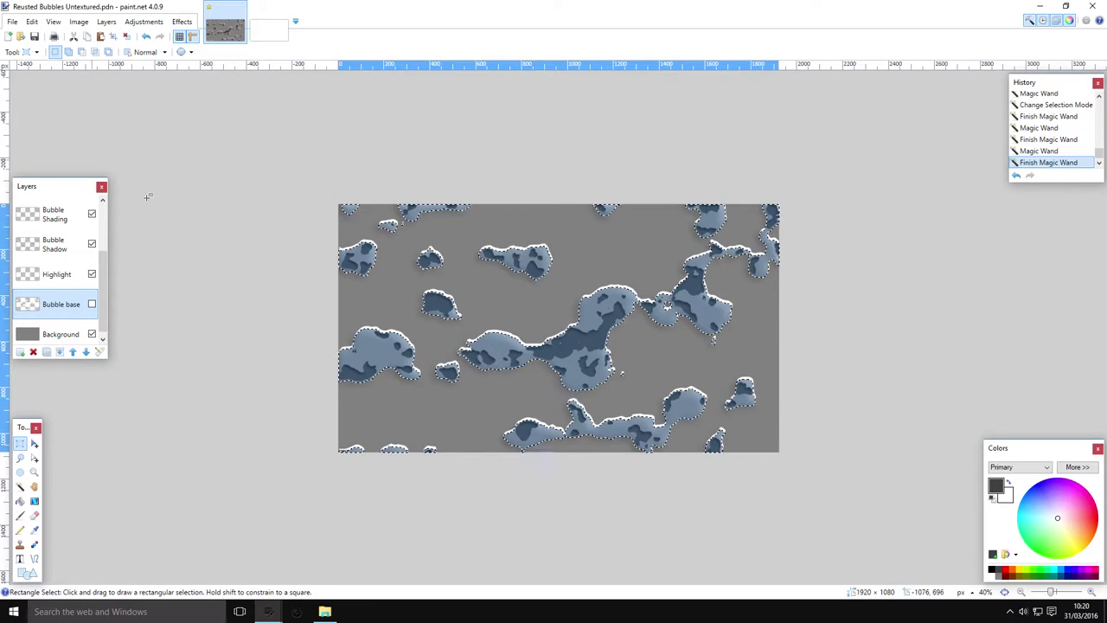
pyautogui.click(108, 51)
pyautogui.moveTo(334, 199); pyautogui.dragTo(783, 456)
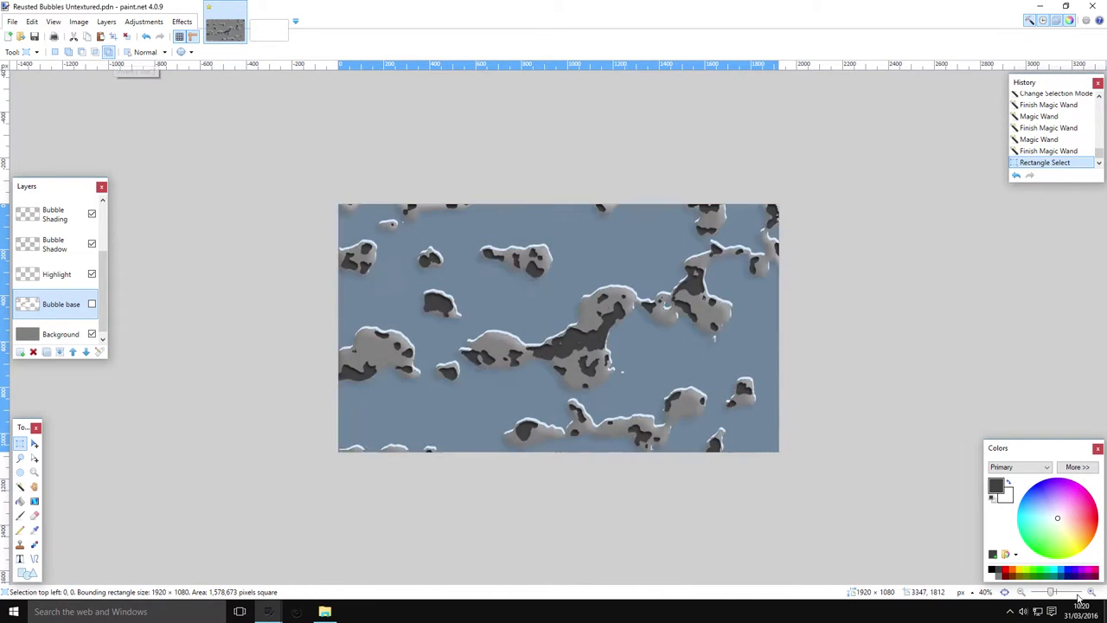
pyautogui.hotkey('ctrl', 'b')
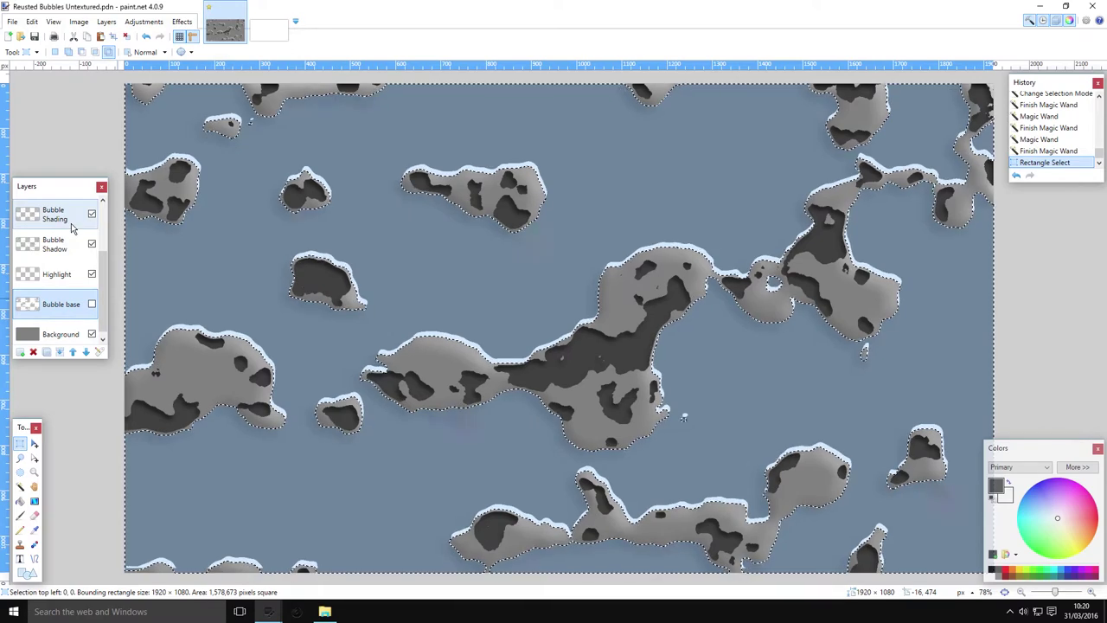
pyautogui.scroll(3, 61, 276)
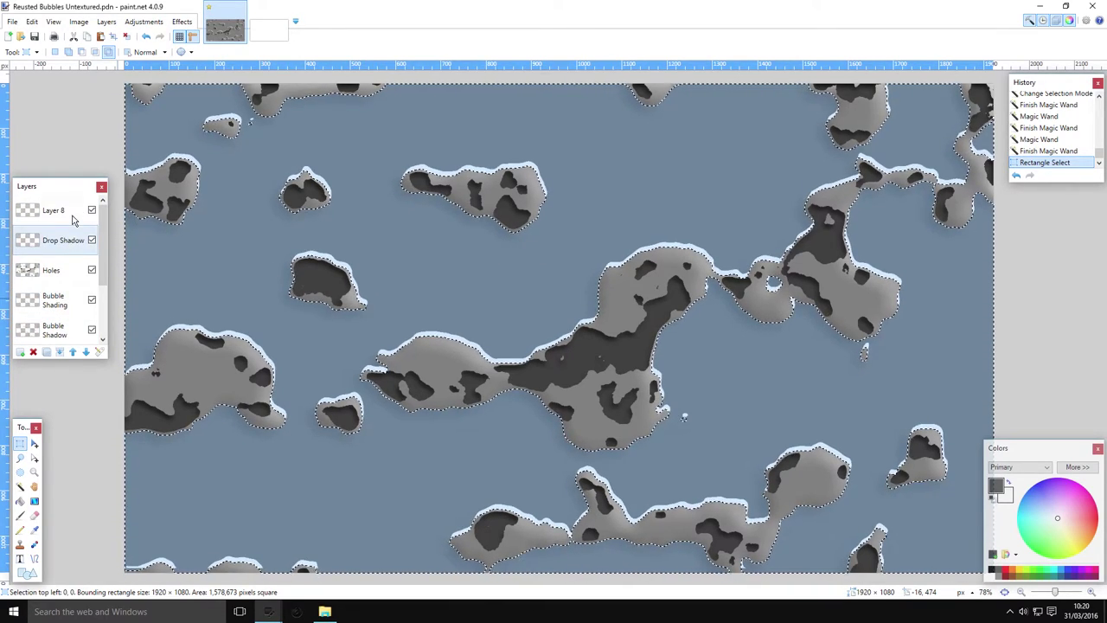
pyautogui.click(51, 210)
# Apply a Gaussian Blur of radius about 46 to Layer 8's white rims.
pyautogui.click(180, 21)
pyautogui.moveTo(259, 71)
pyautogui.click(361, 85)
pyautogui.moveTo(470, 302); pyautogui.dragTo(486, 309)
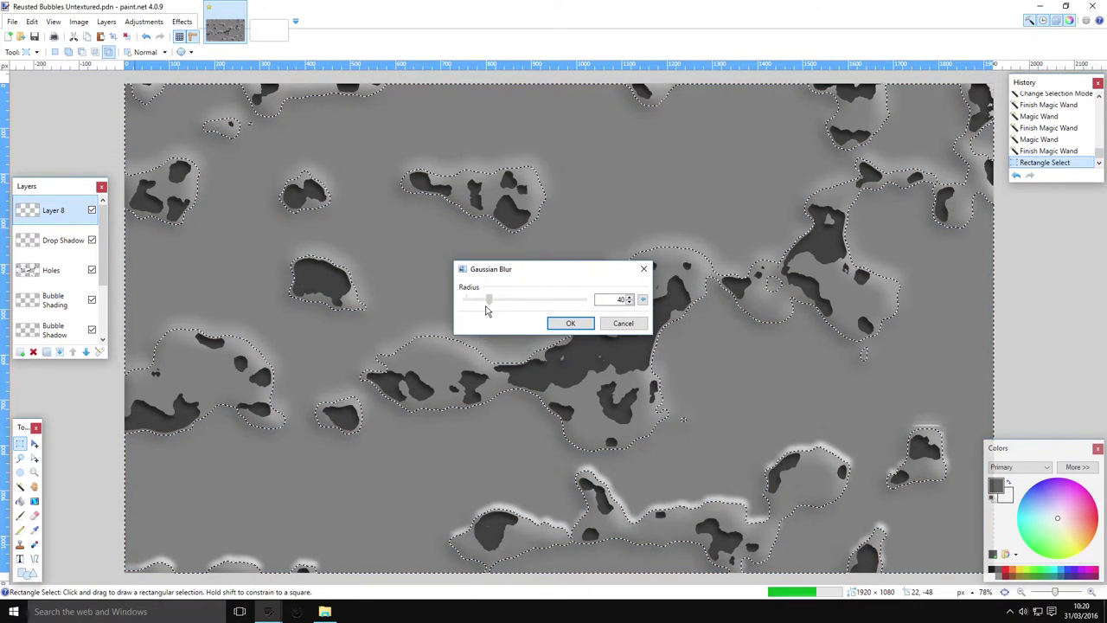
pyautogui.click(569, 323)
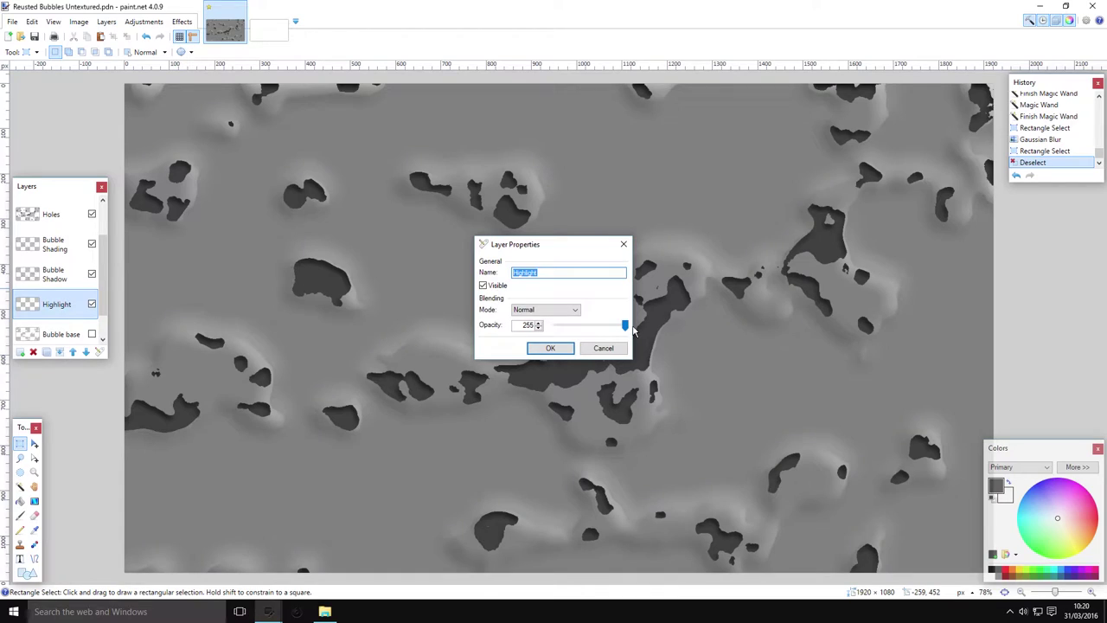
# Lower the Highlight layer's opacity to 246.
pyautogui.moveTo(616, 326); pyautogui.dragTo(612, 326)
pyautogui.click(554, 349)
pyautogui.scroll(2, 25, 225)
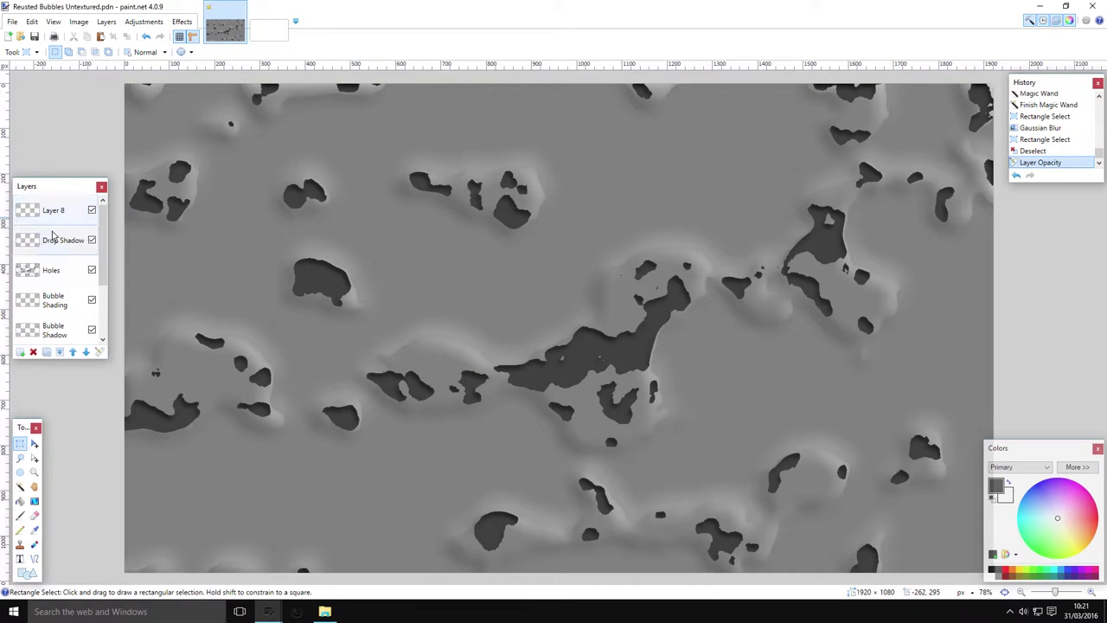
# Move Layer 8 down to sit above Highlight and merge it down.
pyautogui.click(55, 217)
pyautogui.click(87, 353)
pyautogui.click(86, 353)
pyautogui.click(86, 352)
pyautogui.click(86, 352)
pyautogui.click(59, 352)
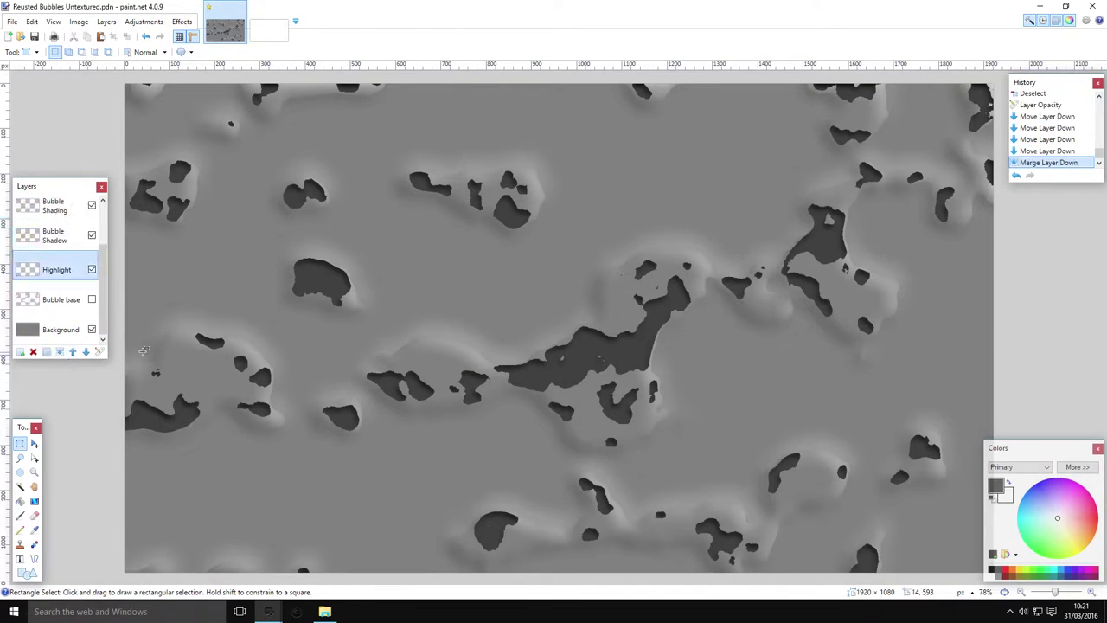
# Apply a Gaussian Blur of radius about 47 to the merged highlights.
pyautogui.click(181, 21)
pyautogui.moveTo(195, 74)
pyautogui.click(334, 86)
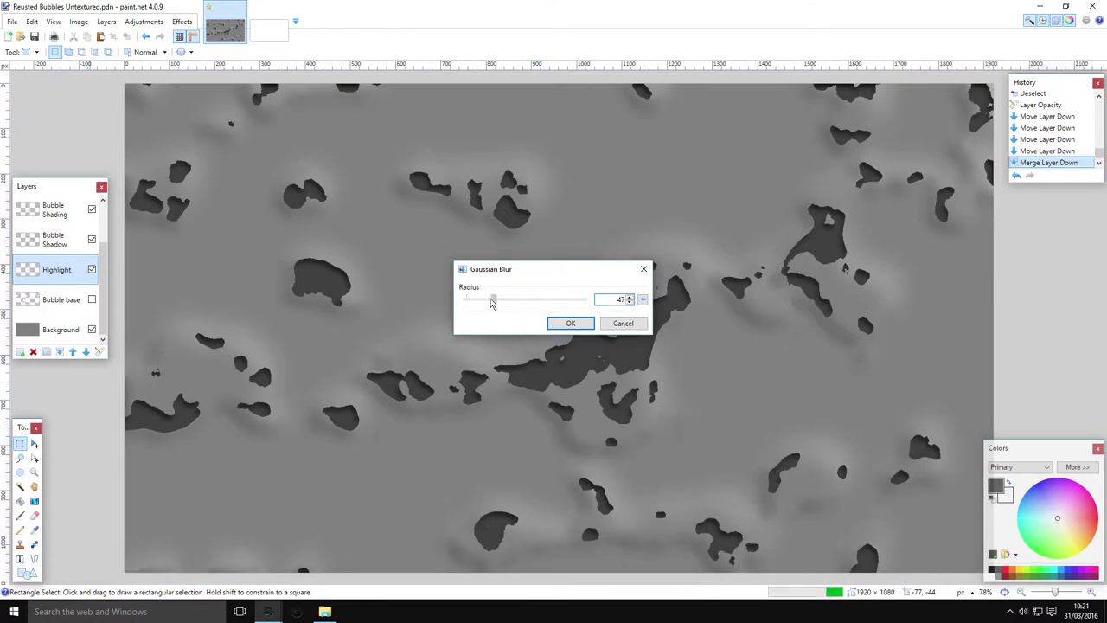
pyautogui.moveTo(482, 298); pyautogui.dragTo(472, 298)
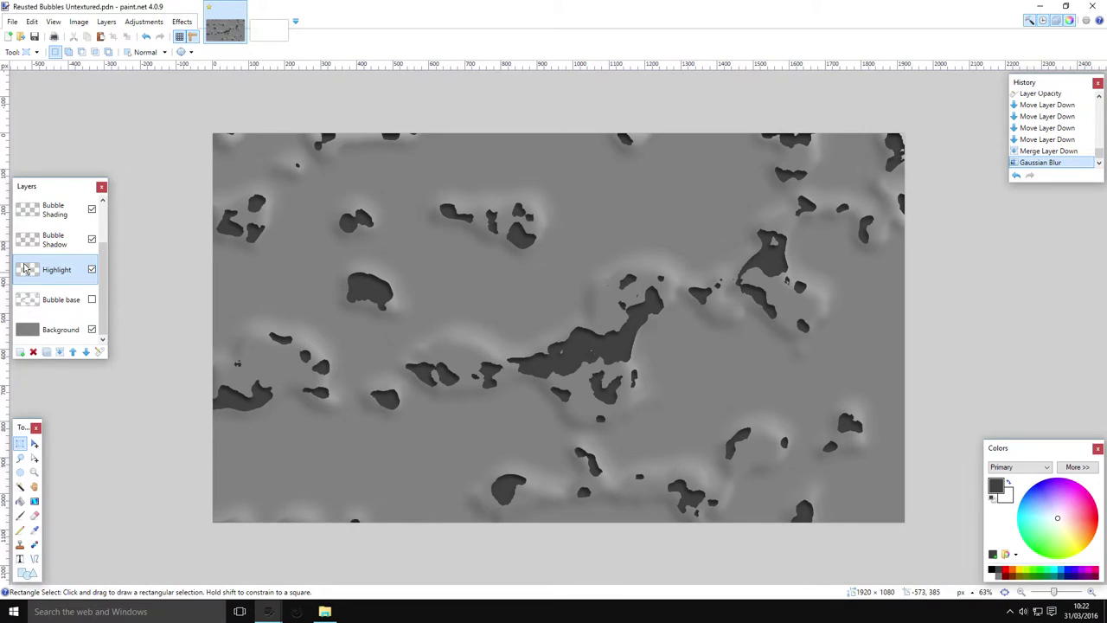
# Set the Highlight layer's opacity to about 159 in Layer Properties.
pyautogui.doubleClick(26, 269)
pyautogui.moveTo(626, 326); pyautogui.dragTo(622, 326)
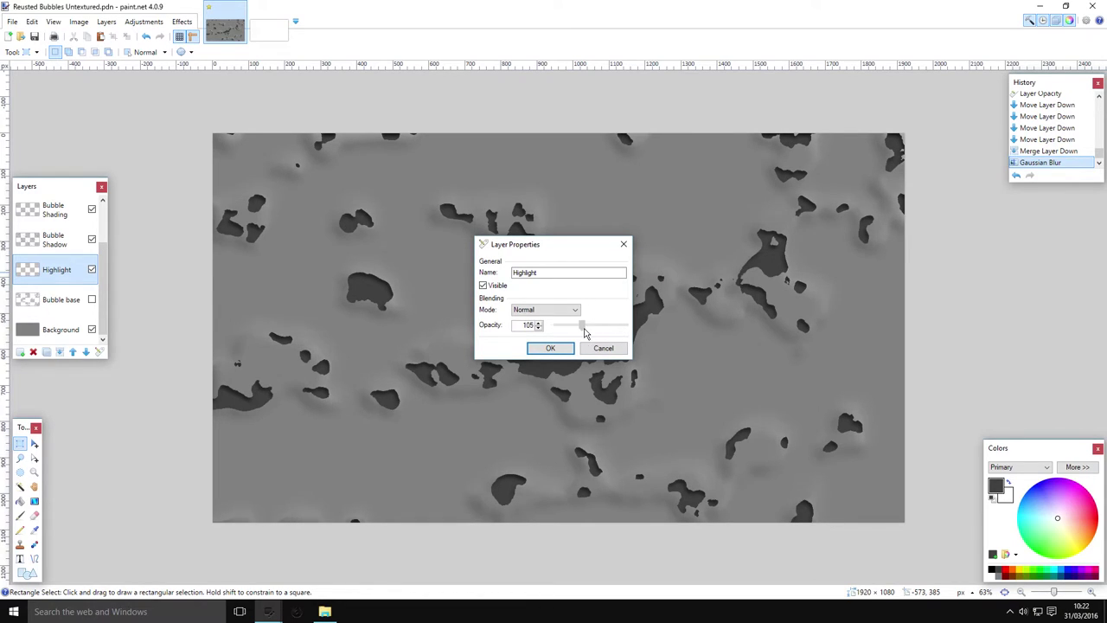
pyautogui.moveTo(595, 333); pyautogui.dragTo(614, 332)
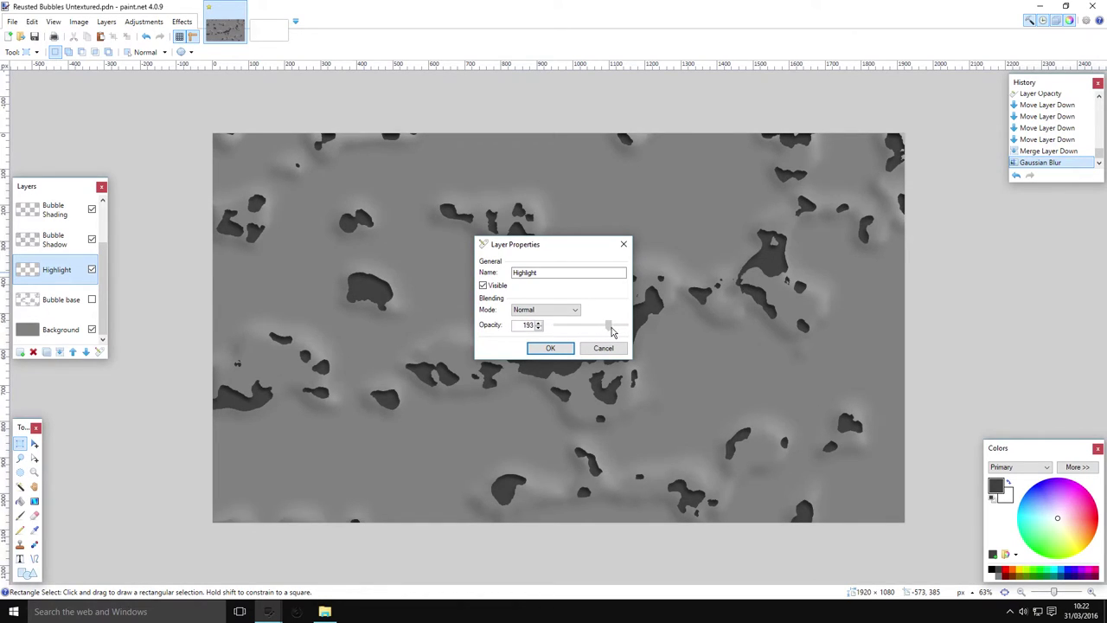
pyautogui.click(550, 348)
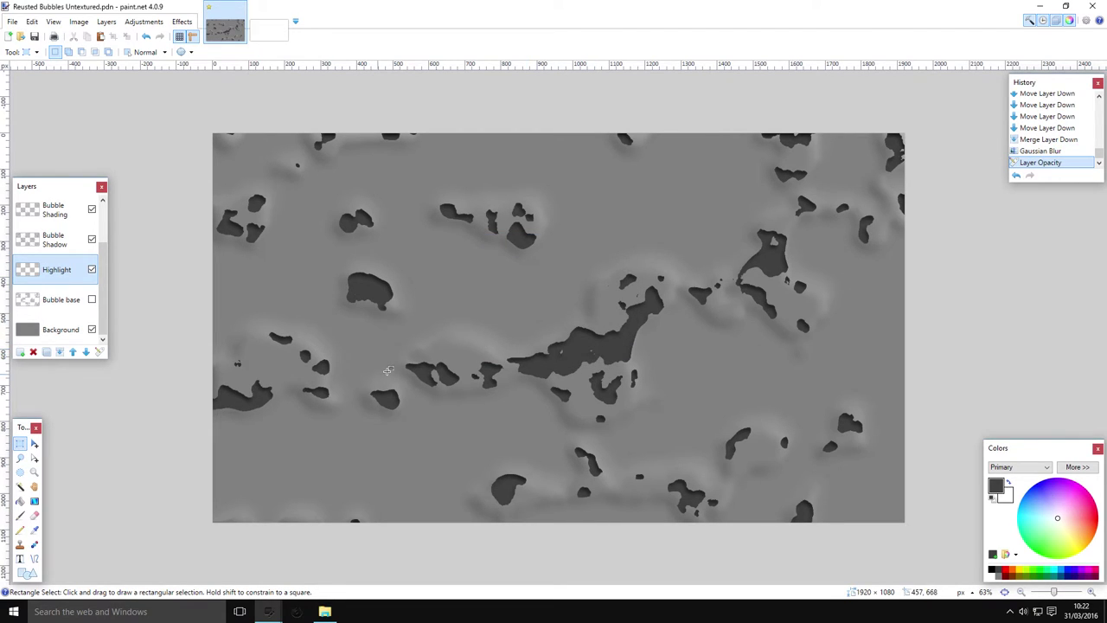
pyautogui.scroll(4, 388, 370)
pyautogui.scroll(-5, 467, 371)
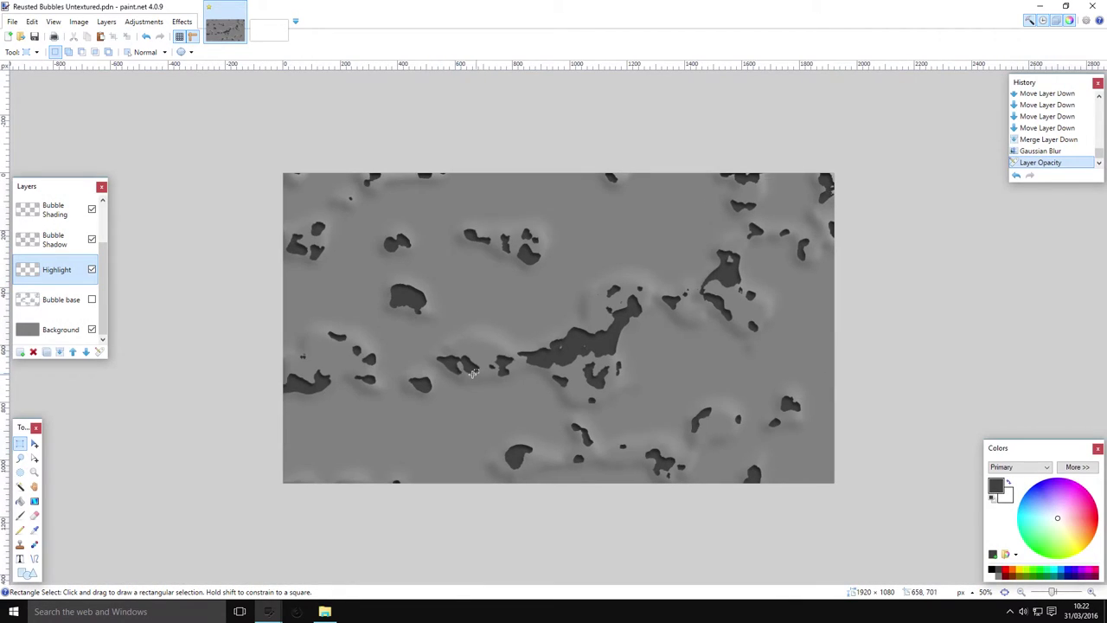